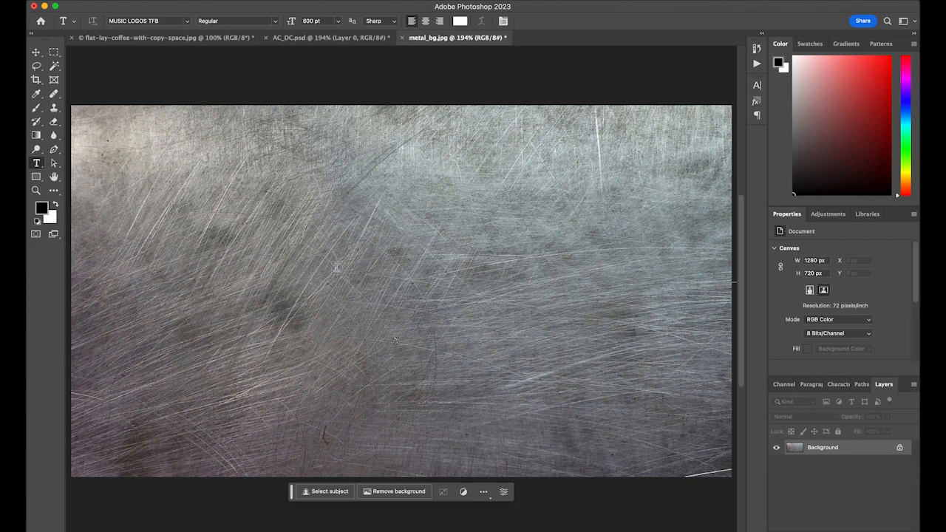
# Switch to Chrome and view the Music Logos TFB font page on dafont.com.
pyautogui.moveTo(275, 526)
pyautogui.click(93, 526)
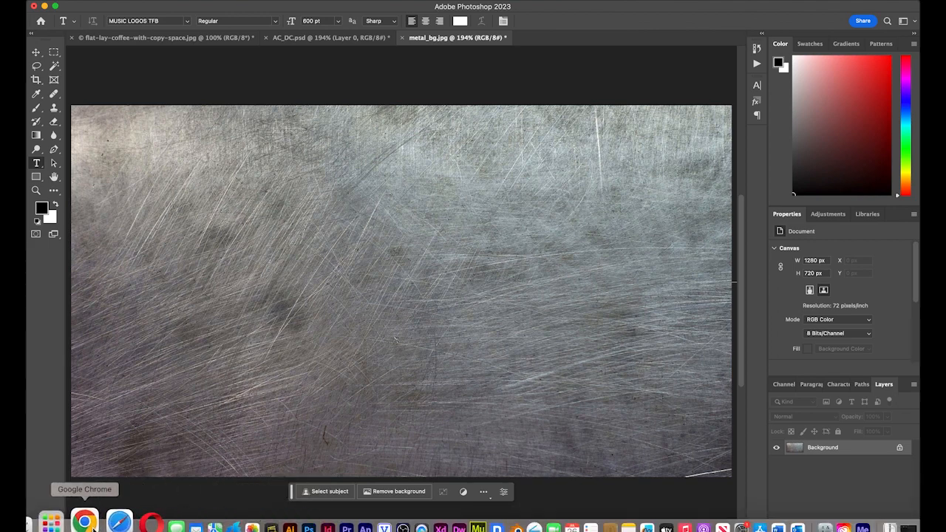
pyautogui.click(800, 14)
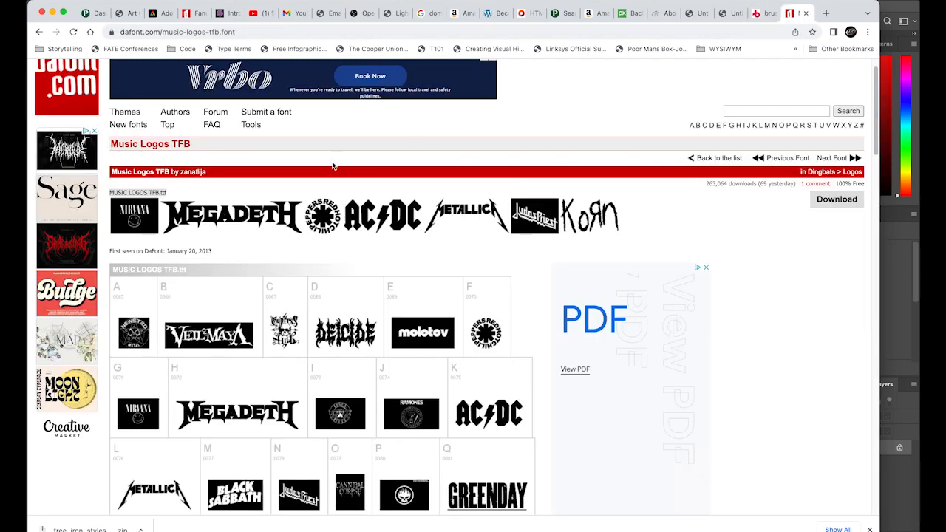
pyautogui.click(215, 32)
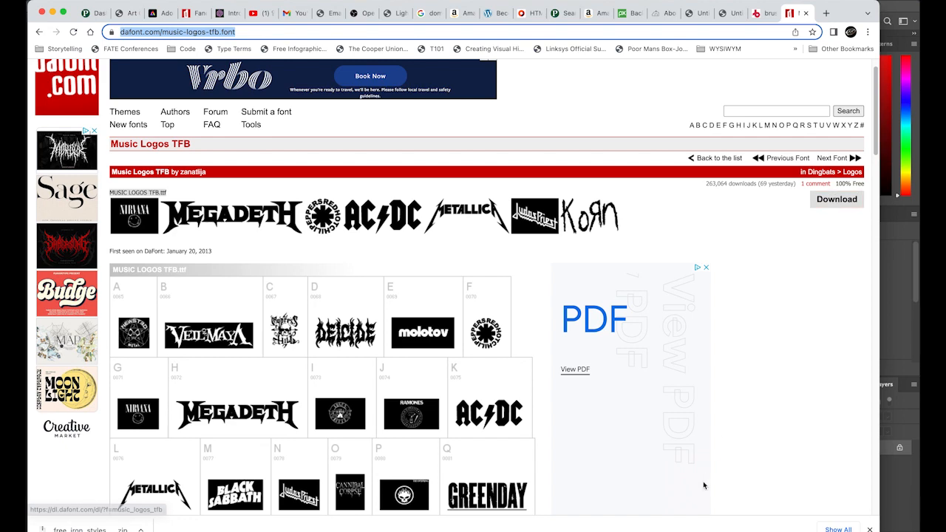
# Switch back to Photoshop and add the text "k" on the metal background in white MUSIC LOGOS TFB at 600 pt.
pyautogui.click(894, 308)
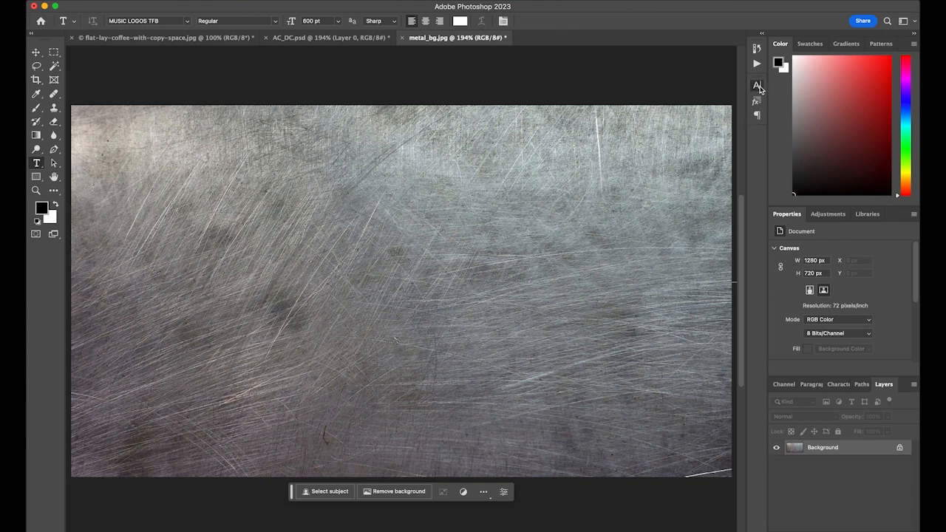
pyautogui.click(757, 85)
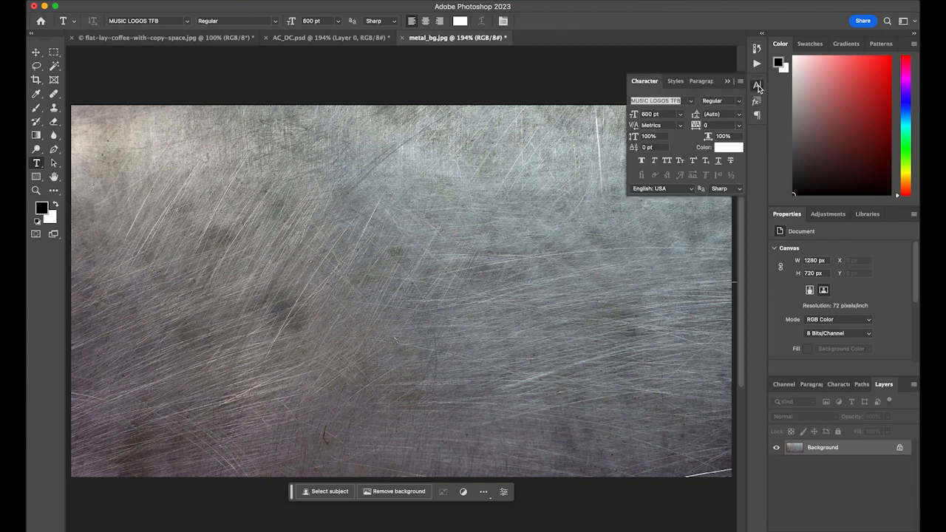
pyautogui.click(667, 114)
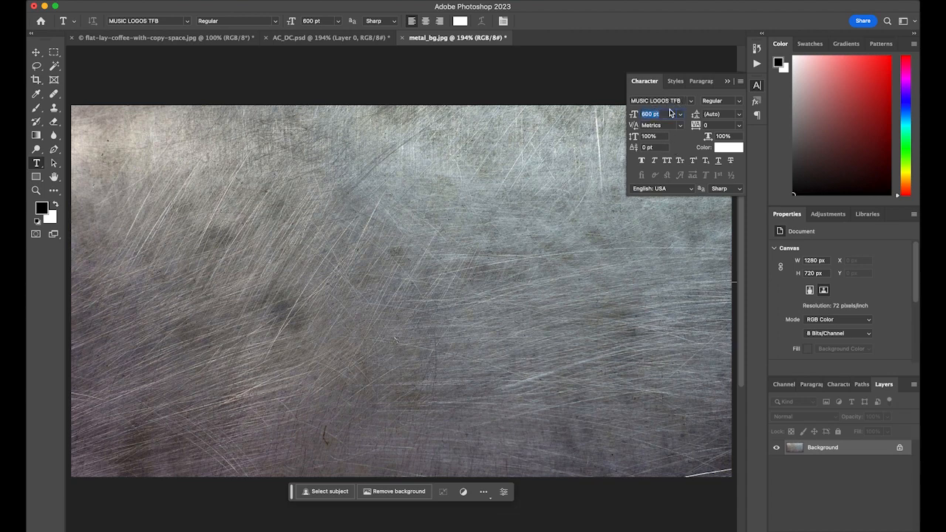
pyautogui.click(333, 295)
pyautogui.write('a')
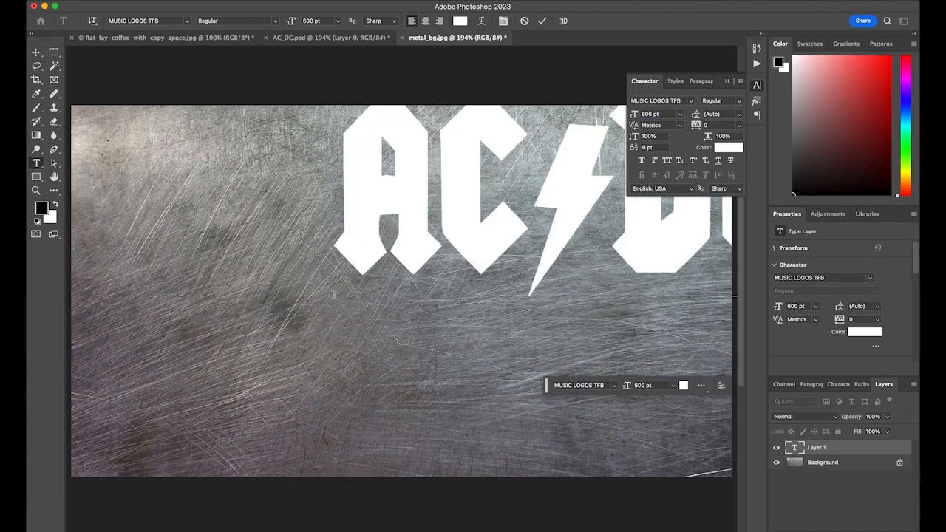
# Move the AC/DC logo text to the middle of the canvas and put away the character settings.
pyautogui.click(35, 52)
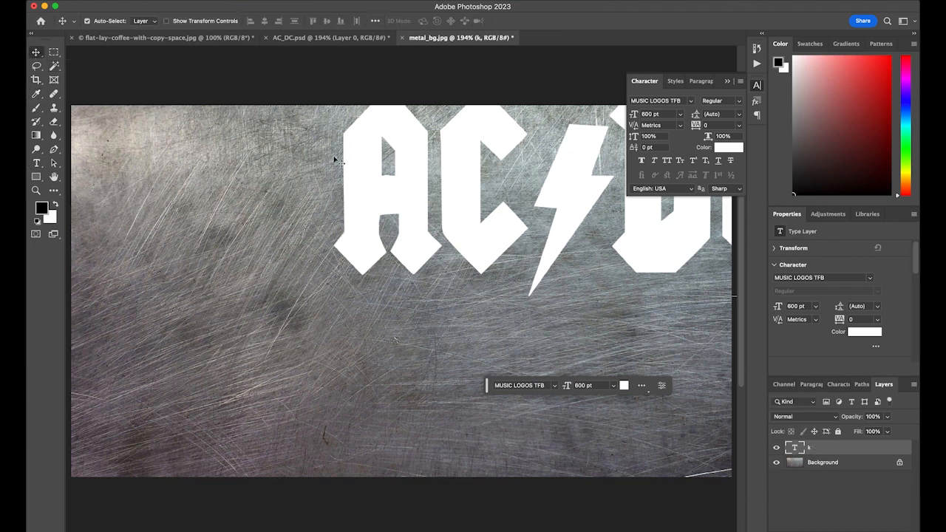
pyautogui.moveTo(412, 227); pyautogui.dragTo(252, 318)
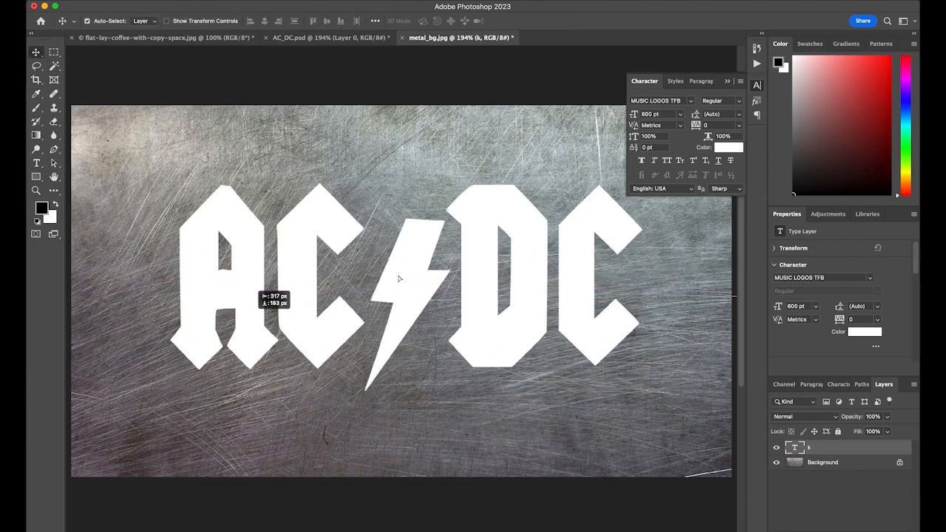
pyautogui.click(728, 81)
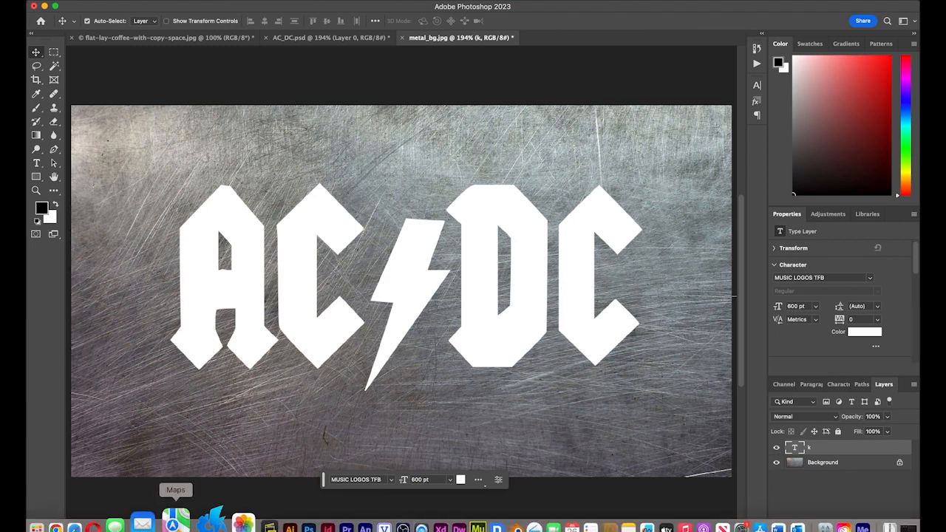
# Switch to Chrome and view the Iron Layer Style download page on brushlovers.com.
pyautogui.click(89, 521)
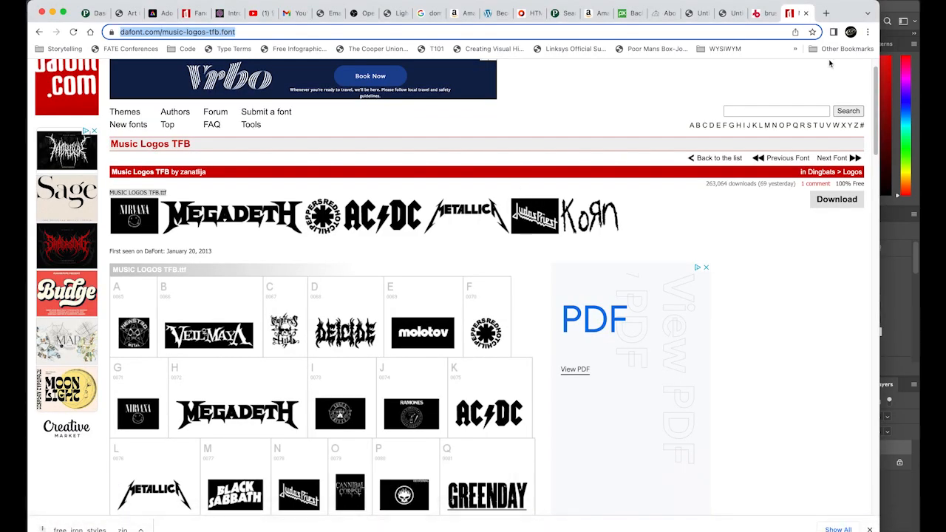
pyautogui.click(761, 13)
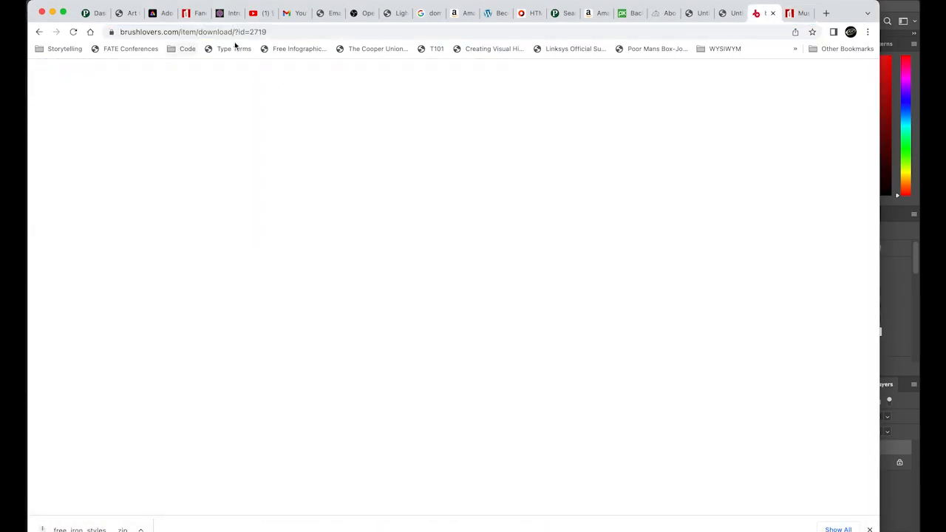
pyautogui.click(39, 31)
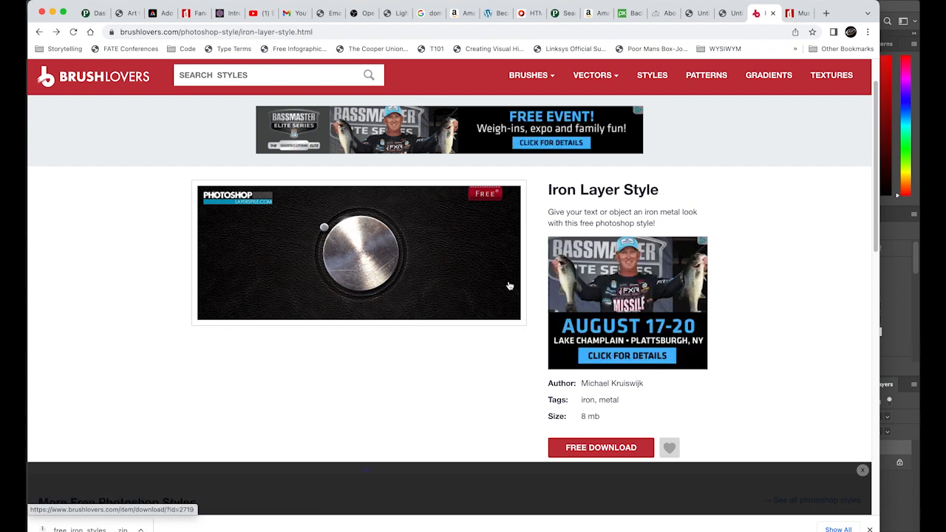
pyautogui.scroll(-1, 683, 418)
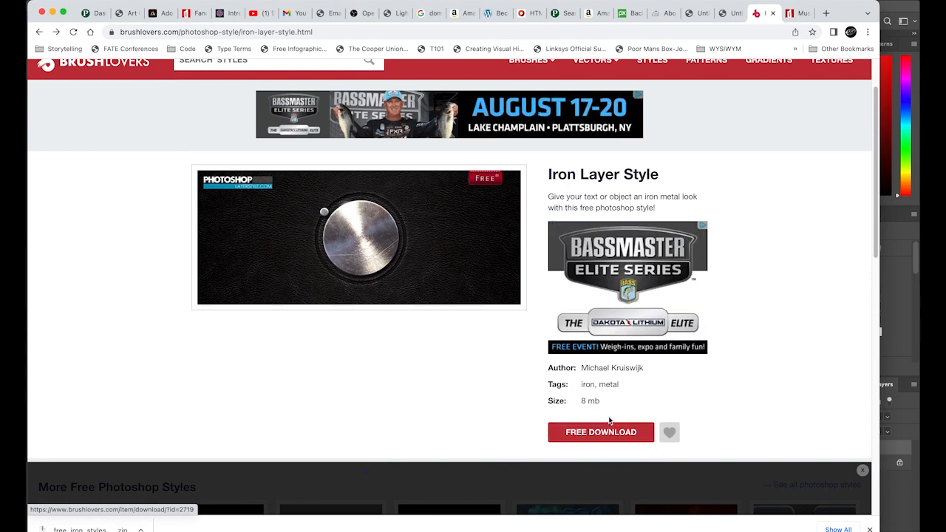
# Extract the downloaded free_iron_styles archive, expand its folder in Downloads and select the .asl style file.
pyautogui.click(76, 529)
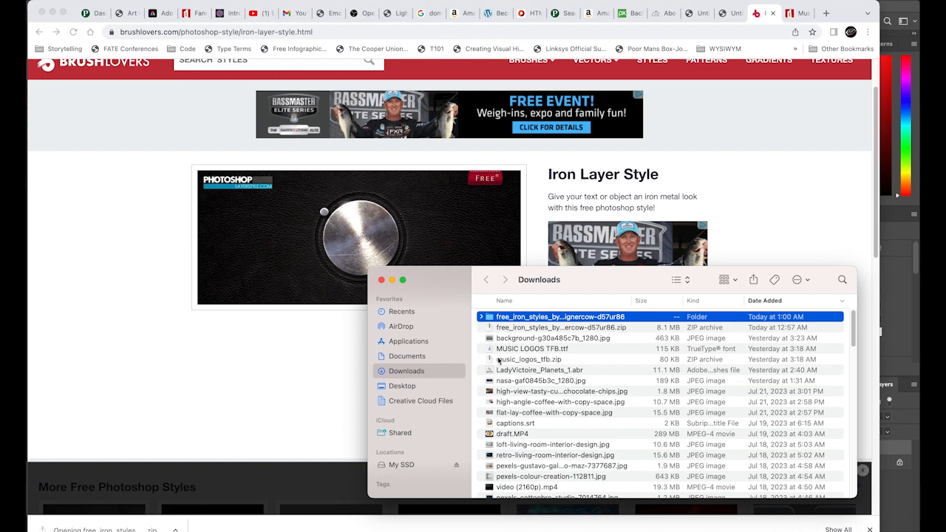
pyautogui.moveTo(439, 273); pyautogui.dragTo(372, 210)
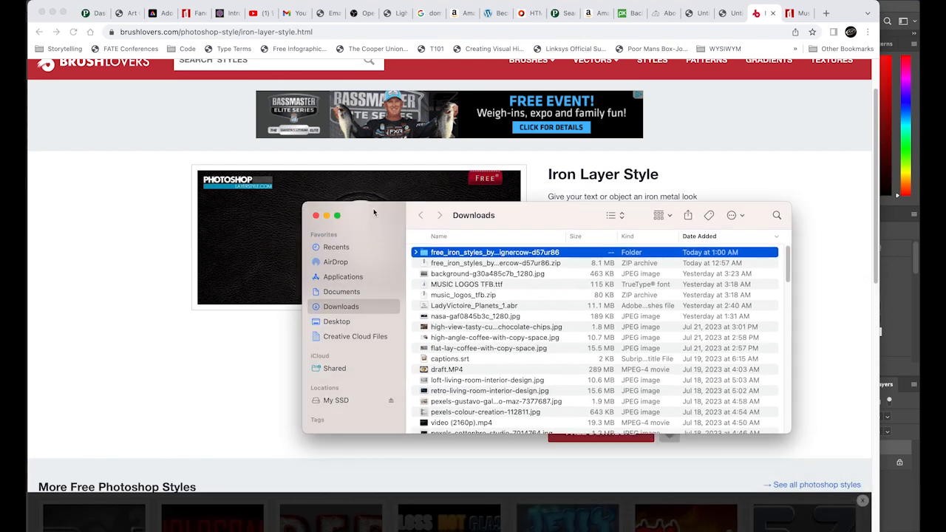
pyautogui.click(416, 252)
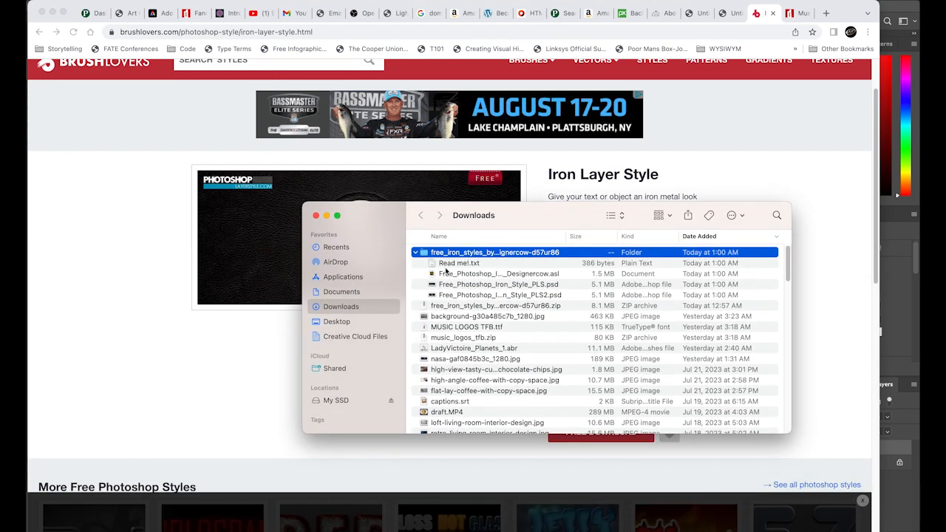
pyautogui.click(558, 275)
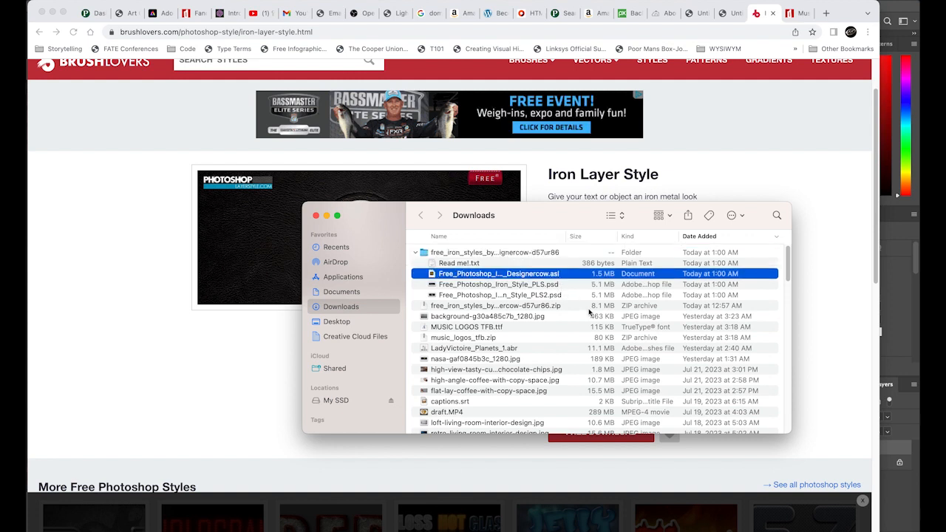
# Switch to Photoshop and display the available layer style presets.
pyautogui.moveTo(639, 530)
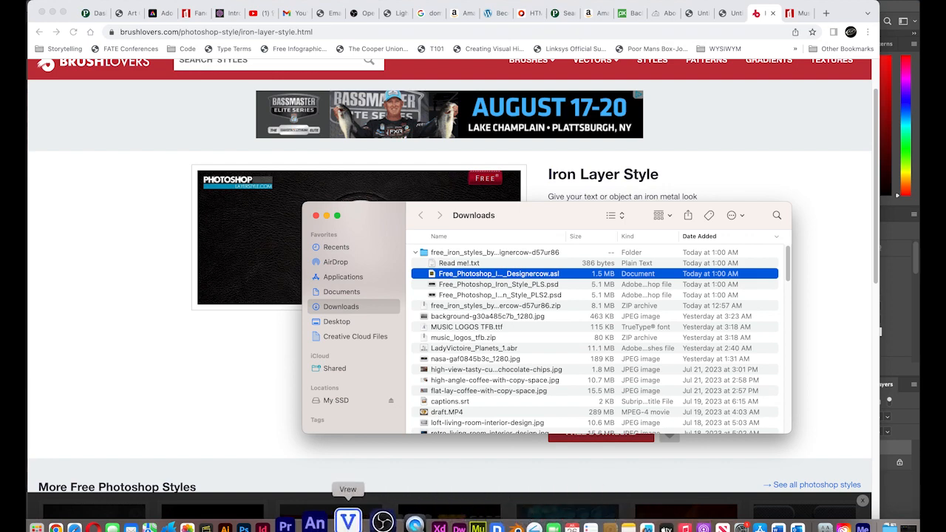
pyautogui.click(327, 523)
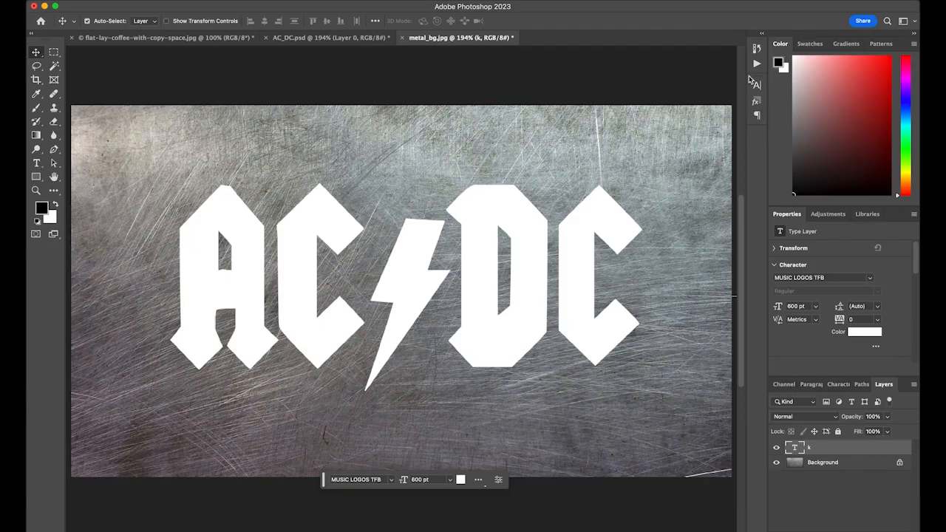
pyautogui.click(756, 101)
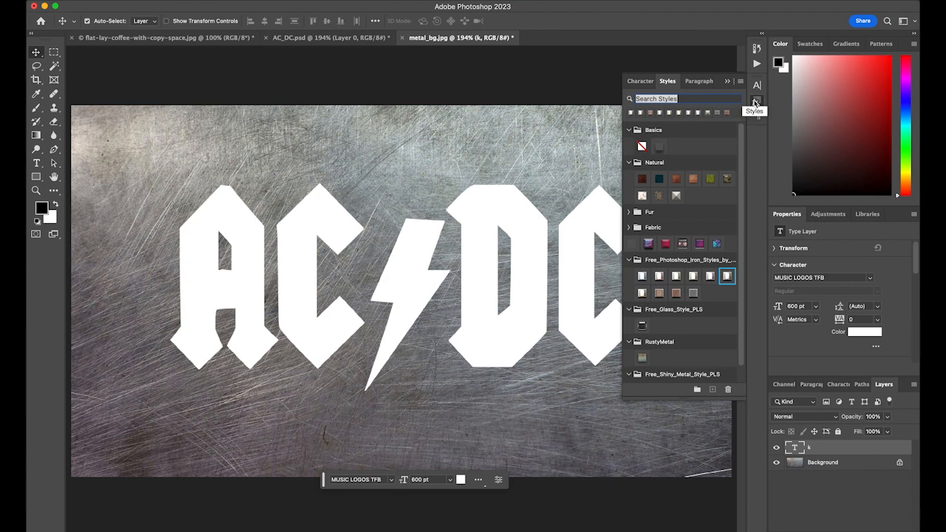
pyautogui.click(740, 81)
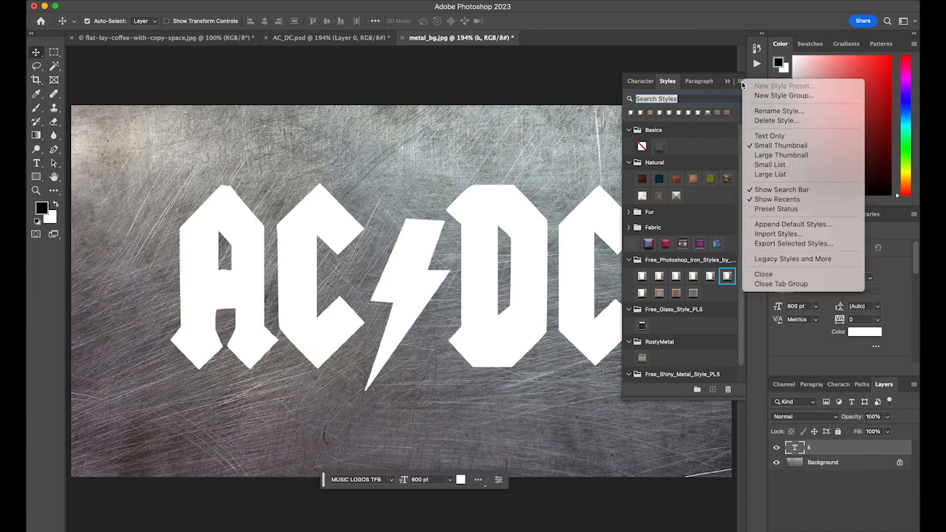
pyautogui.click(797, 235)
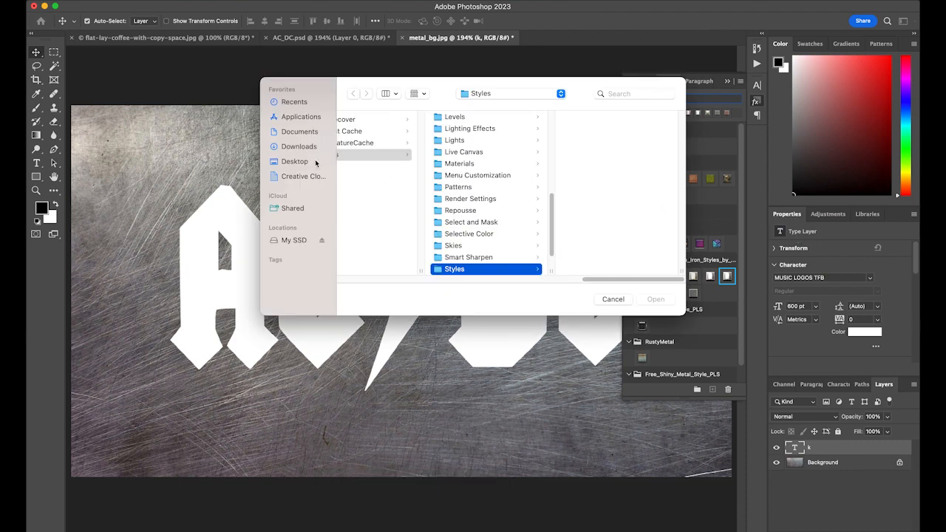
pyautogui.click(310, 148)
pyautogui.scroll(-3, 405, 195)
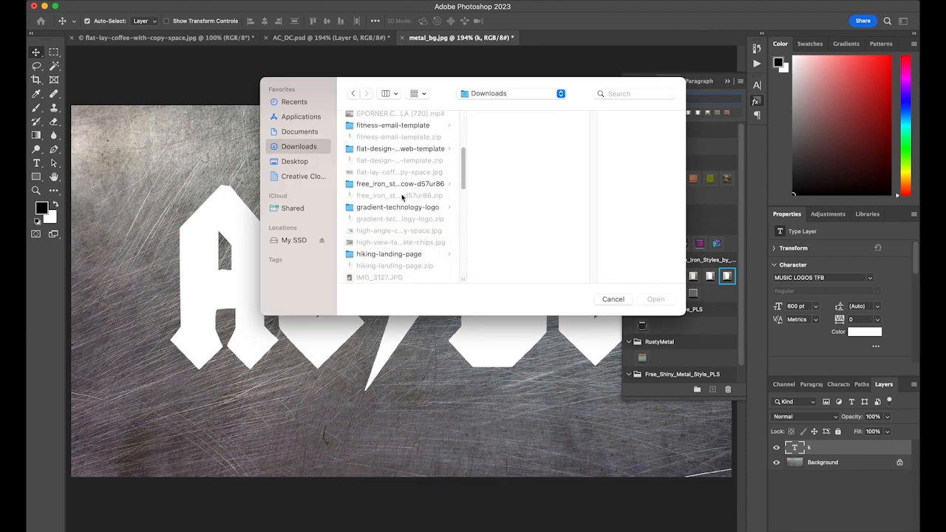
pyautogui.scroll(-1, 402, 198)
pyautogui.click(397, 179)
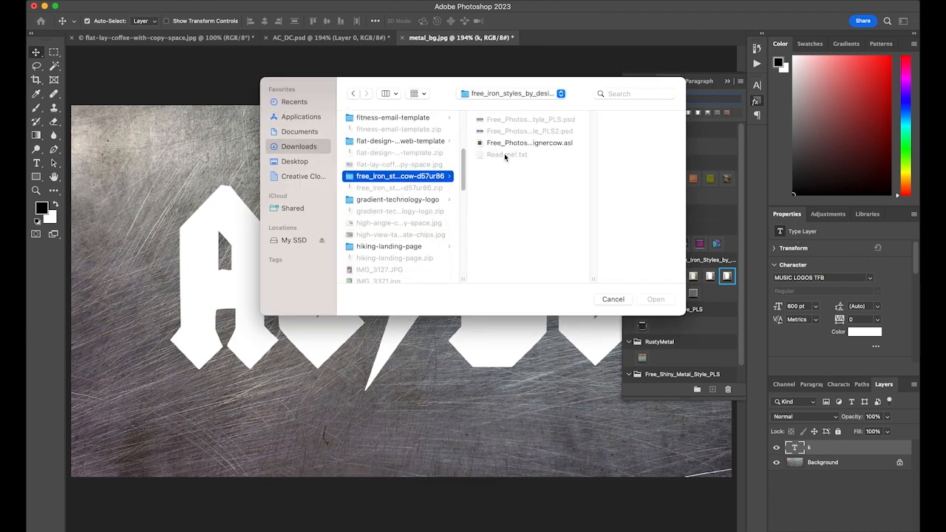
pyautogui.click(559, 142)
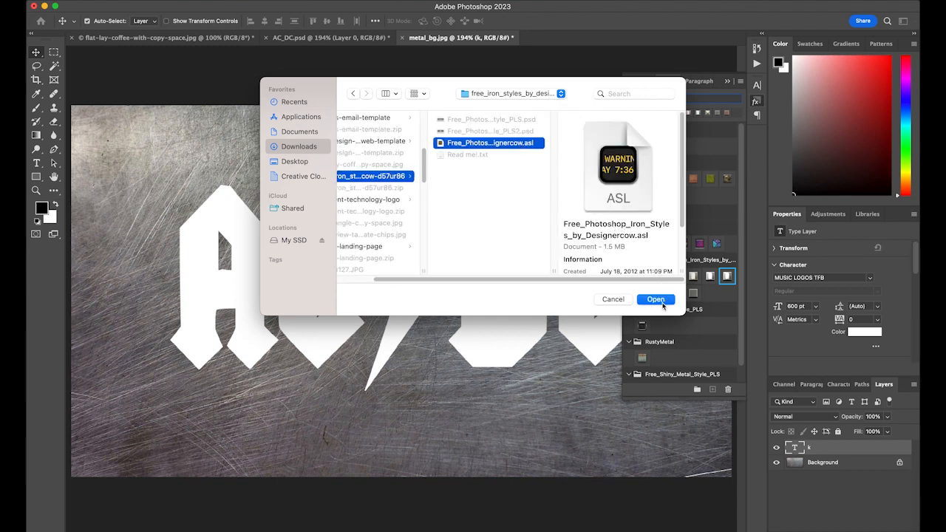
pyautogui.click(613, 299)
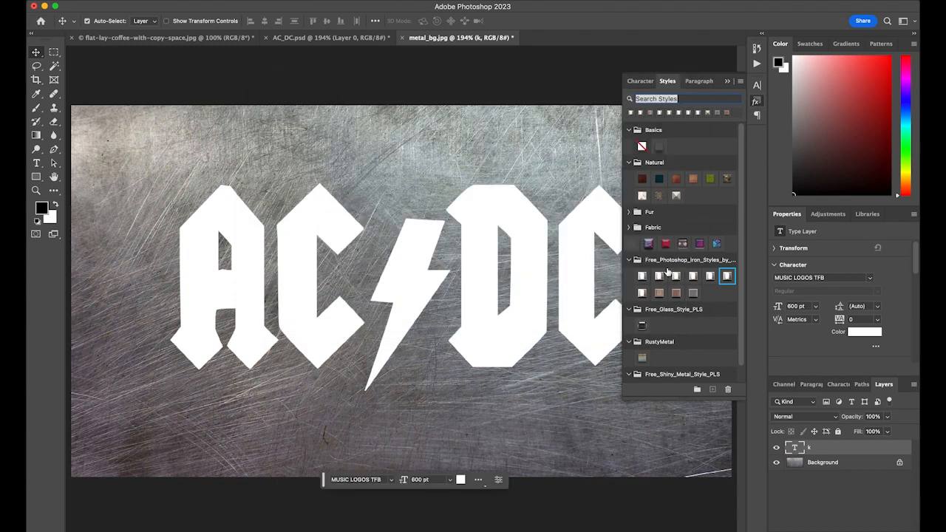
# Apply the sixth preset of the Free_Photoshop_Iron_Styles group to the AC/DC text layer and put away the style presets.
pyautogui.click(727, 277)
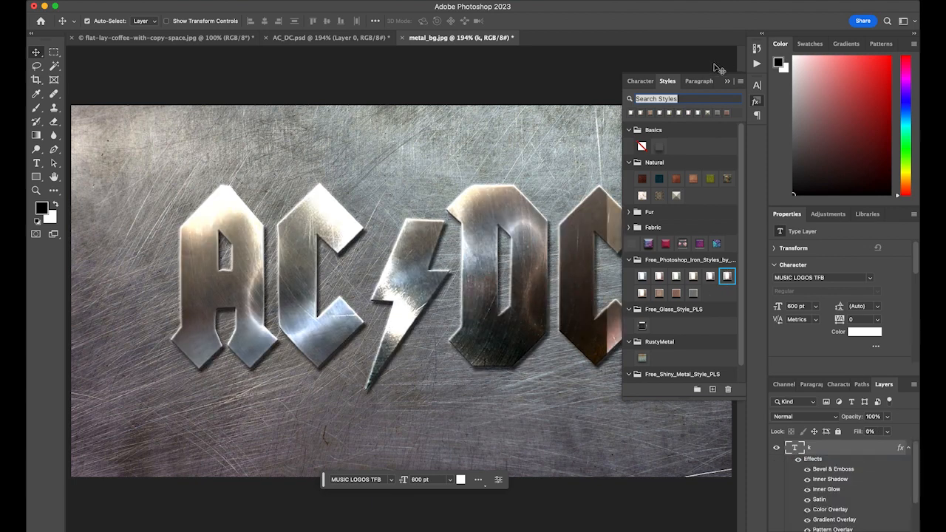
pyautogui.click(730, 82)
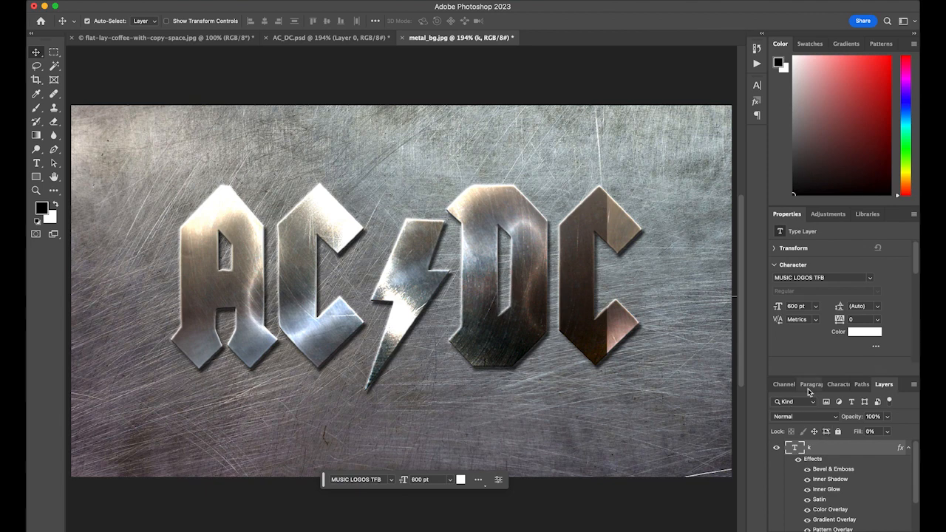
# Set the AC/DC text layer's Bevel & Emboss depth to 625% and size to 24 px.
pyautogui.doubleClick(843, 470)
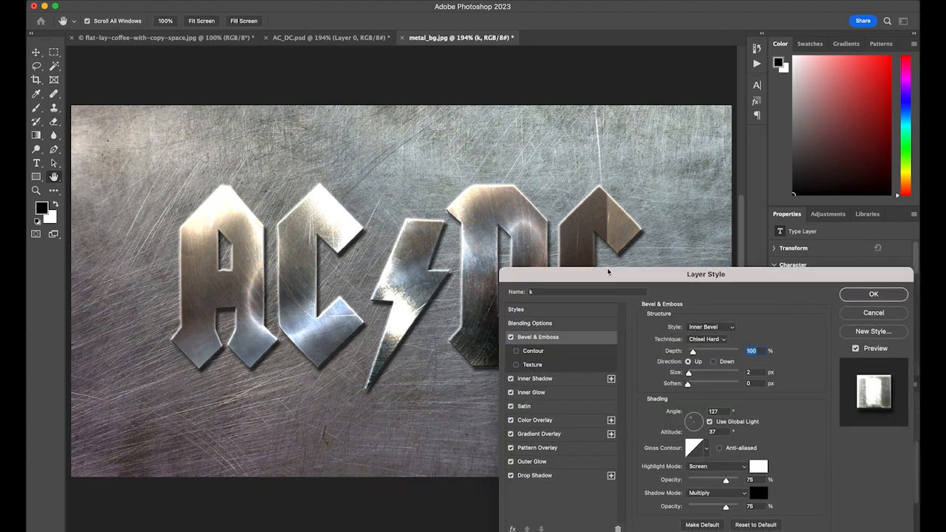
pyautogui.moveTo(602, 281); pyautogui.dragTo(699, 184)
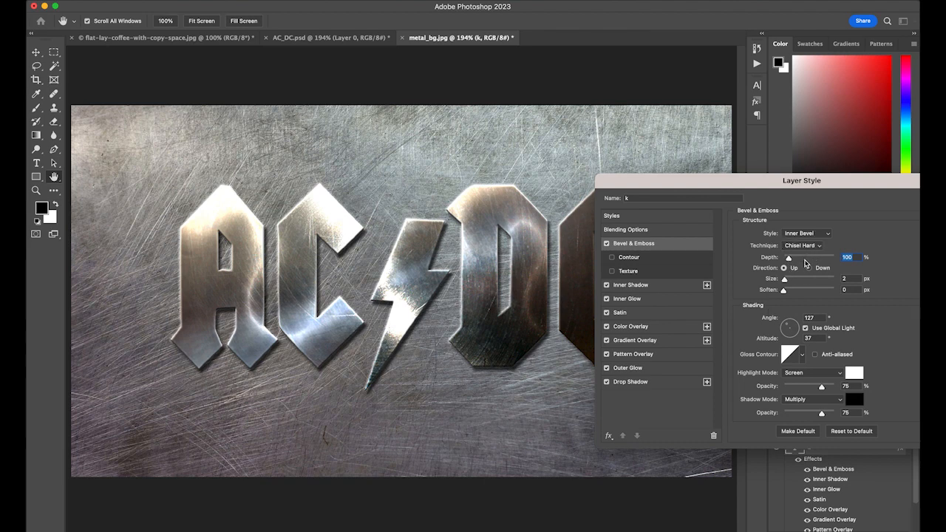
pyautogui.moveTo(789, 260)
pyautogui.mouseDown()
pyautogui.moveTo(805, 260)
pyautogui.moveTo(791, 282)
pyautogui.mouseUp()
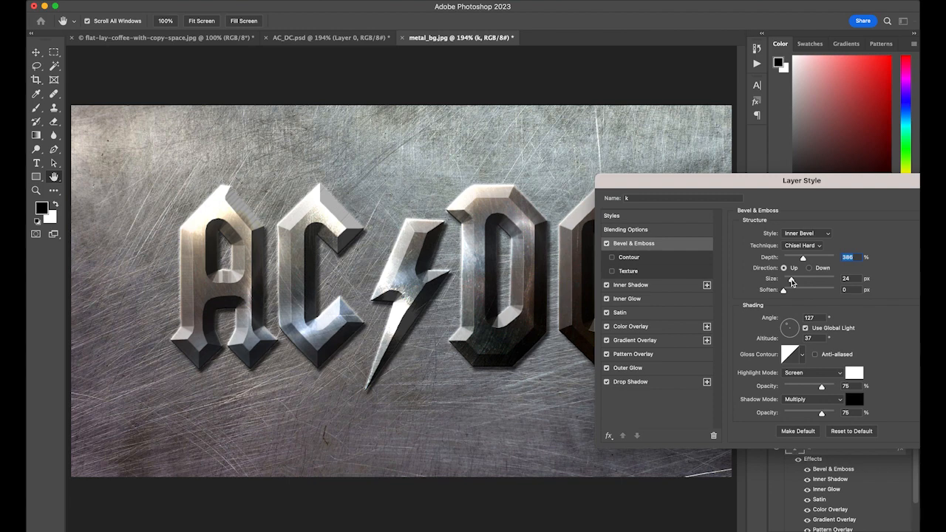
pyautogui.click(791, 281)
pyautogui.moveTo(804, 259); pyautogui.dragTo(817, 260)
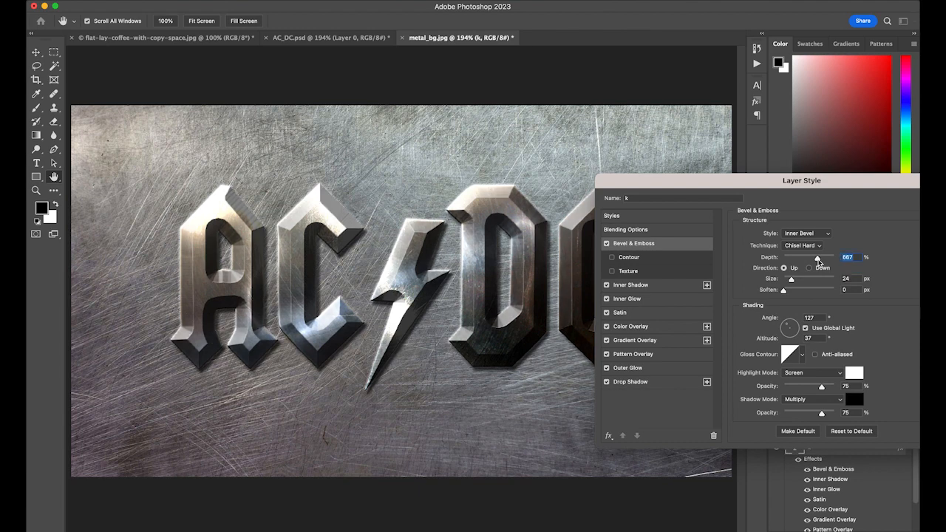
# Set the AC/DC text layer's drop shadow to 14 px distance, 21 px size and 79% opacity.
pyautogui.moveTo(657, 187); pyautogui.dragTo(643, 136)
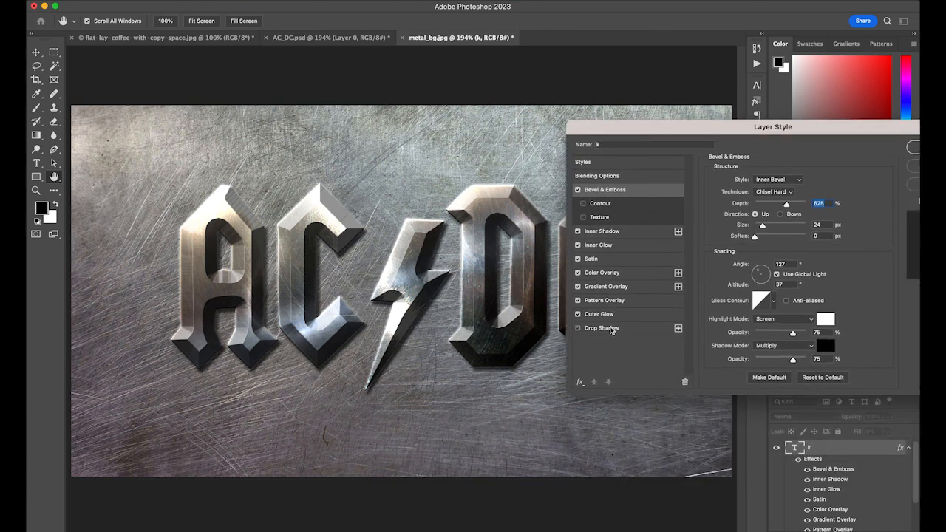
pyautogui.click(611, 329)
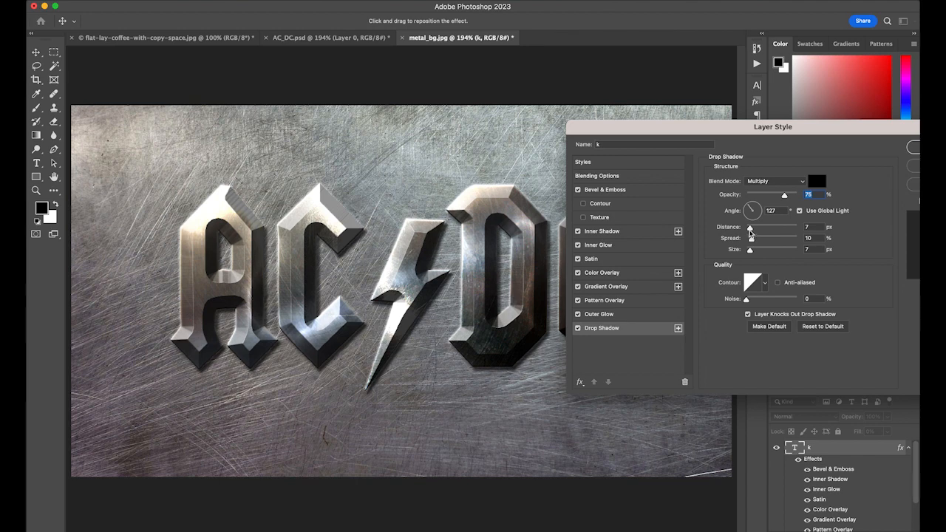
pyautogui.moveTo(750, 231); pyautogui.dragTo(753, 252)
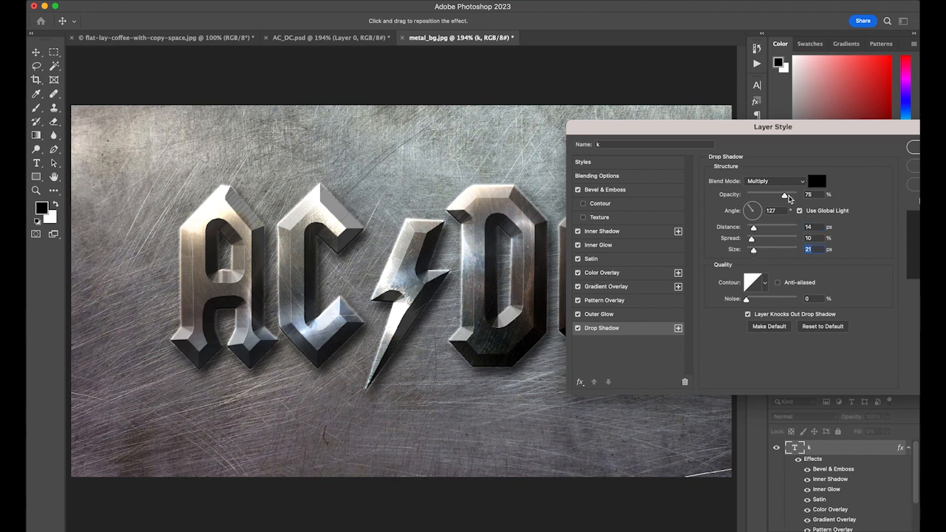
pyautogui.moveTo(788, 197); pyautogui.dragTo(786, 198)
pyautogui.moveTo(668, 127); pyautogui.dragTo(549, 197)
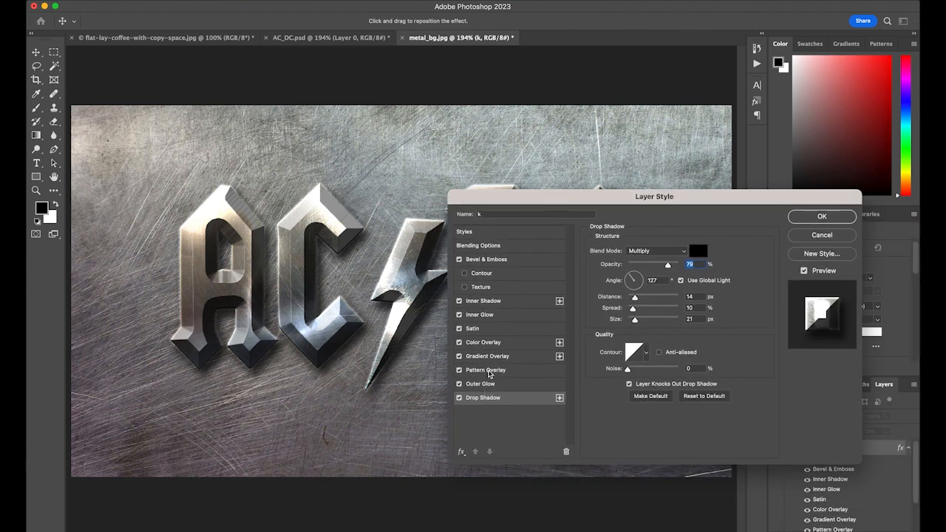
# Rotate the Pattern Overlay of the AC/DC text layer to an angle of 164°.
pyautogui.click(486, 370)
pyautogui.moveTo(532, 202); pyautogui.dragTo(667, 239)
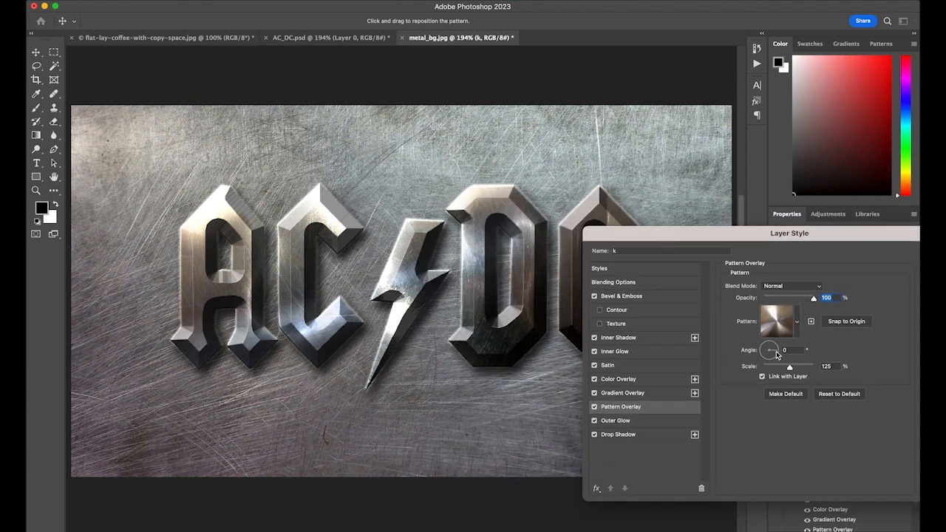
pyautogui.moveTo(775, 354); pyautogui.dragTo(768, 351)
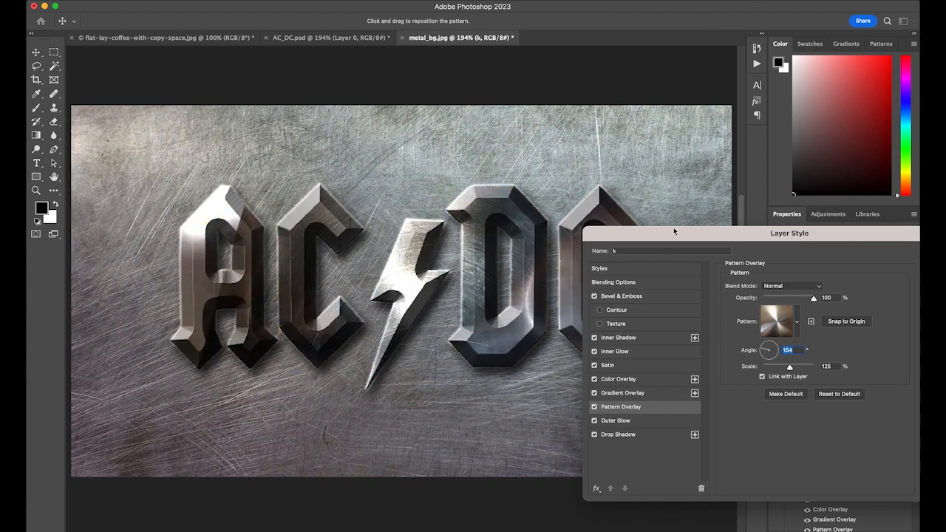
pyautogui.moveTo(673, 235); pyautogui.dragTo(587, 220)
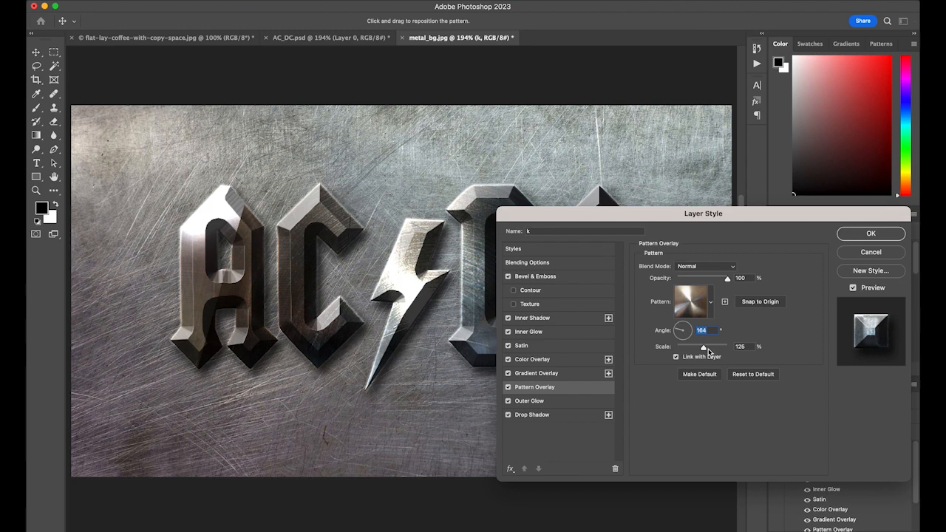
# Change the drop shadow's blend mode to Normal with 96% opacity and apply the layer style changes.
pyautogui.click(528, 415)
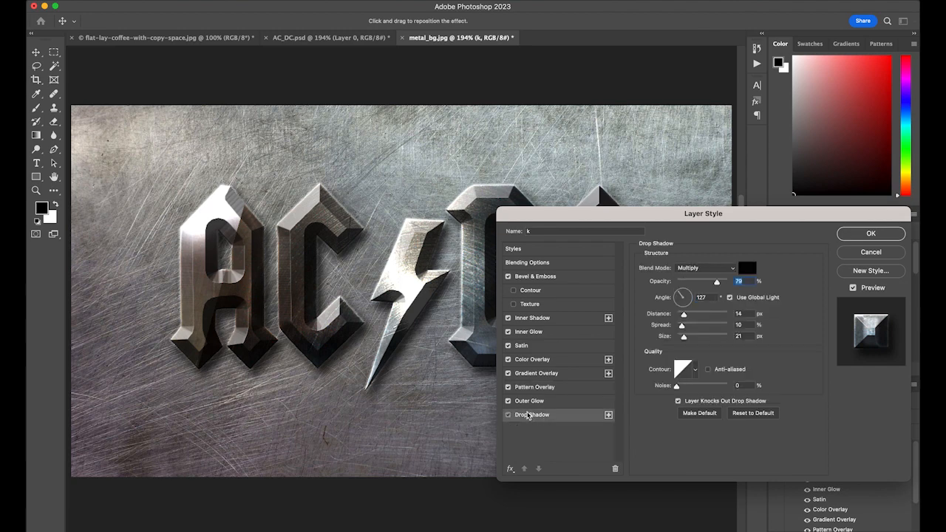
pyautogui.click(706, 267)
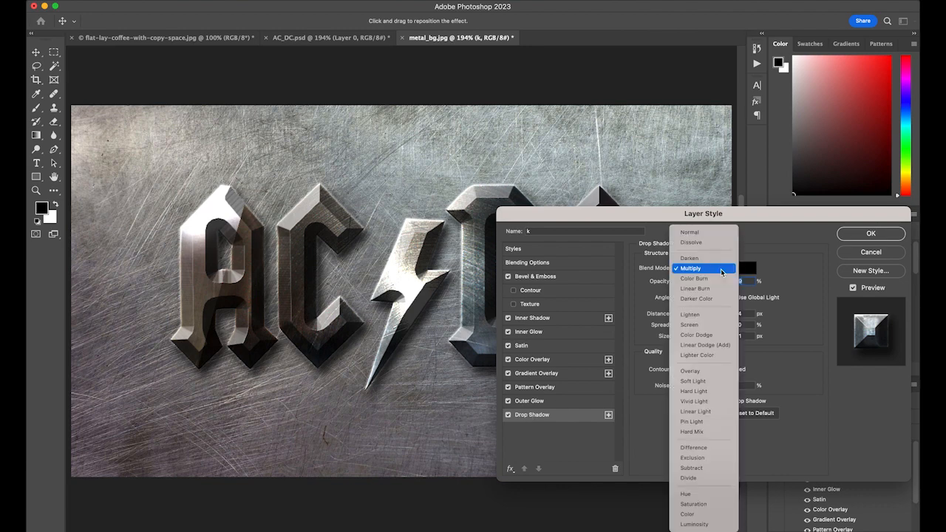
pyautogui.click(705, 234)
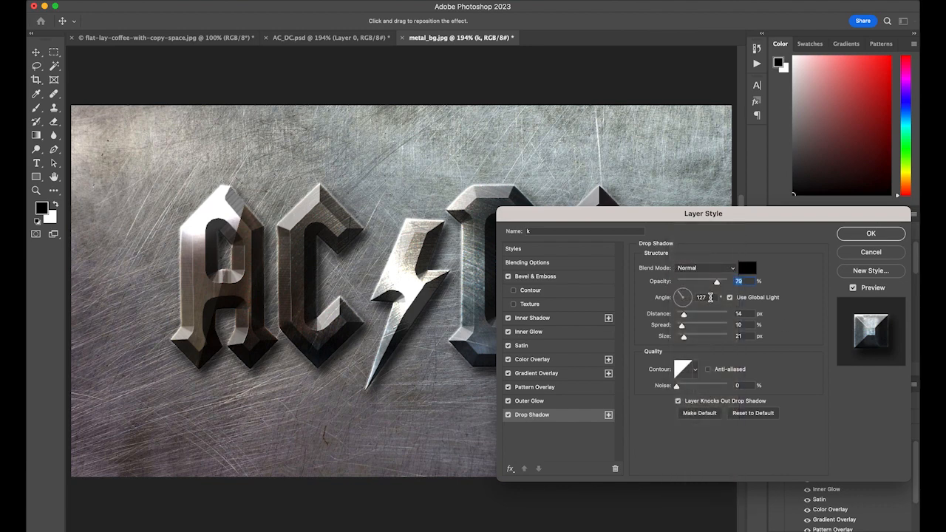
pyautogui.moveTo(716, 283); pyautogui.dragTo(726, 287)
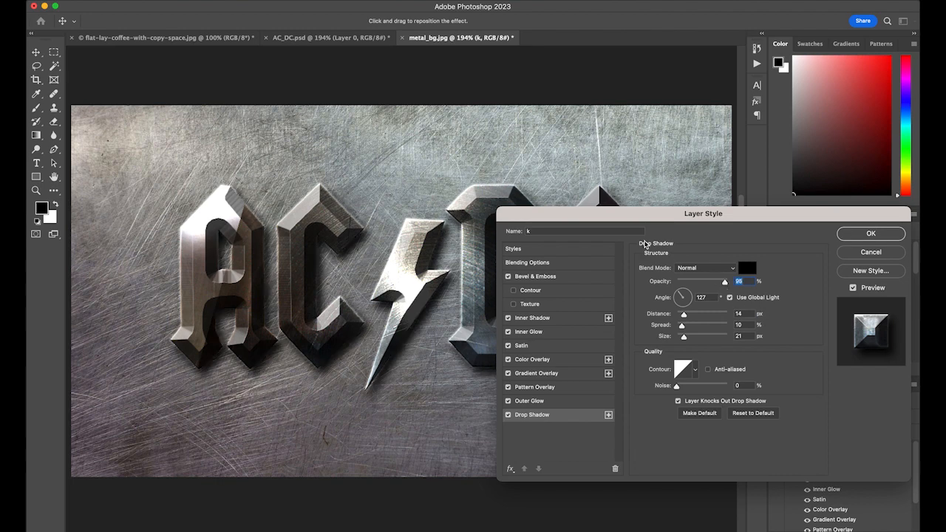
pyautogui.moveTo(633, 216); pyautogui.dragTo(357, 289)
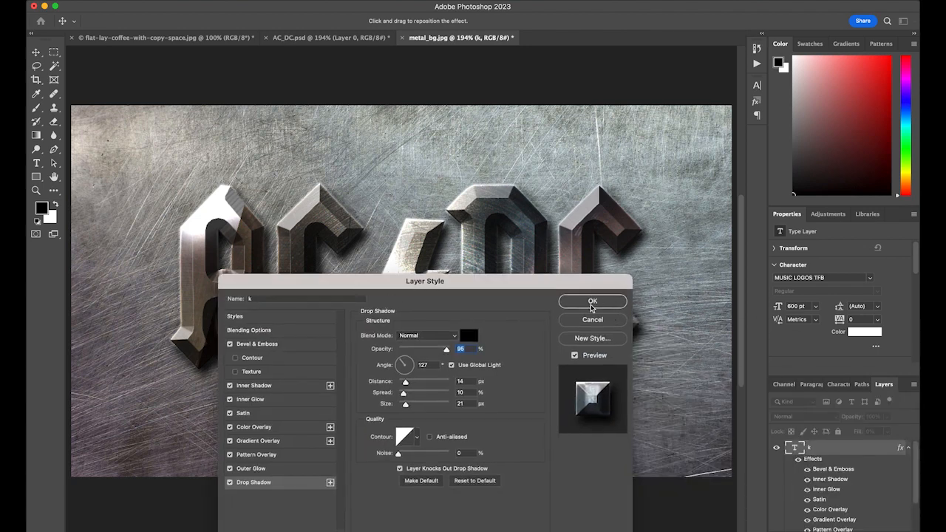
pyautogui.click(595, 300)
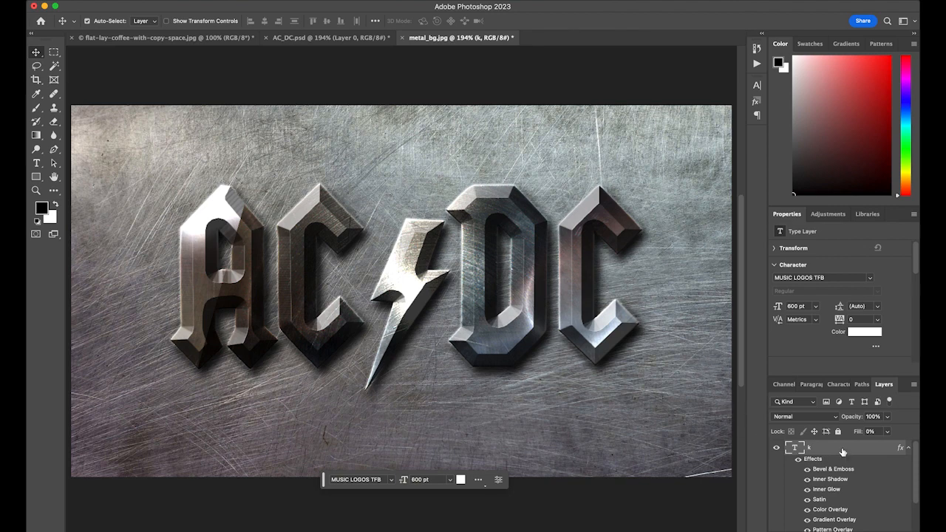
# Rasterize the layer style of the AC/DC text layer.
pyautogui.moveTo(884, 384); pyautogui.dragTo(593, 160)
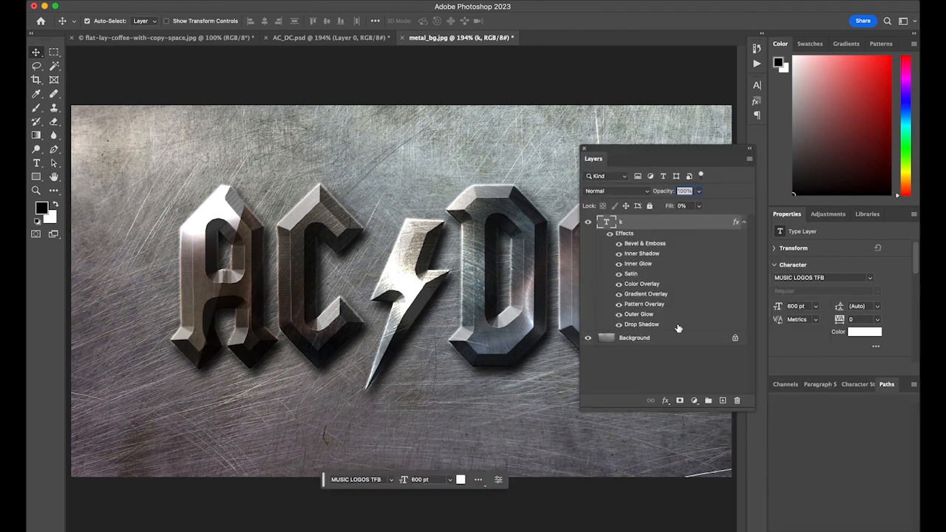
pyautogui.rightClick(665, 226)
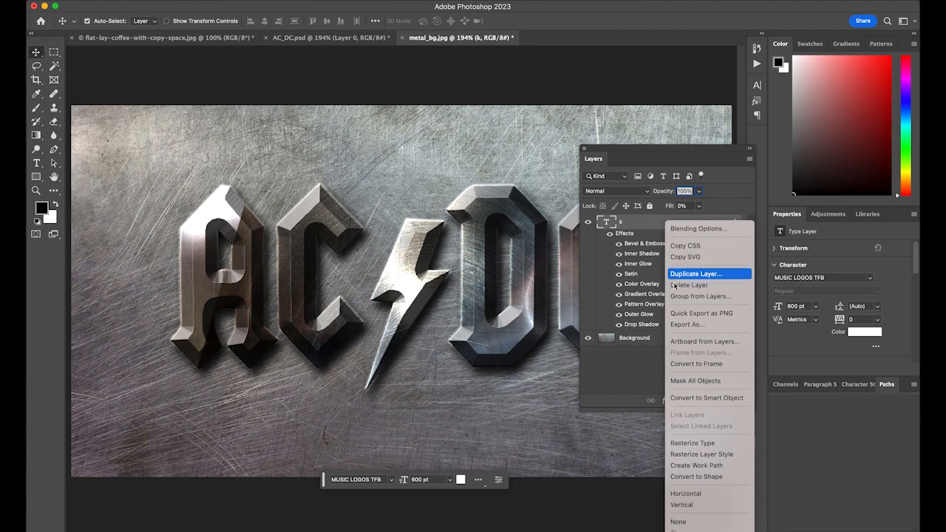
pyautogui.click(719, 455)
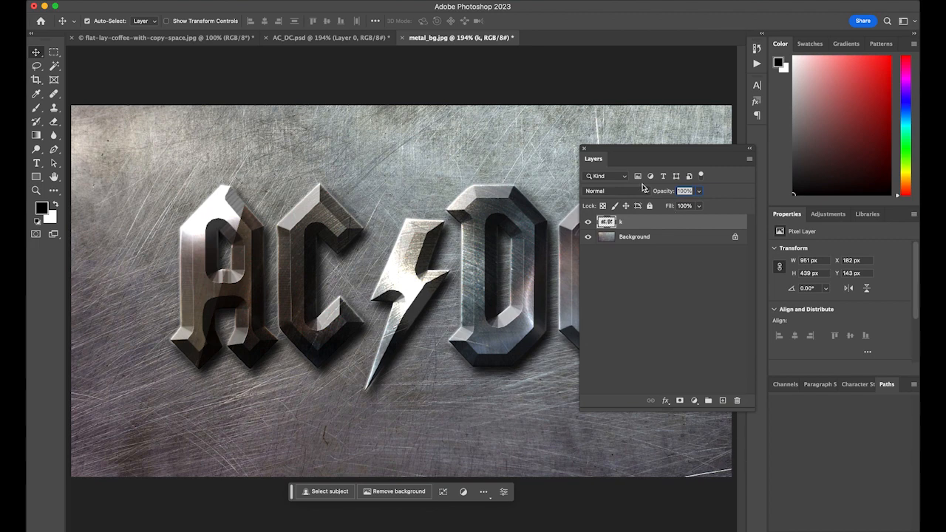
pyautogui.moveTo(593, 161); pyautogui.dragTo(831, 393)
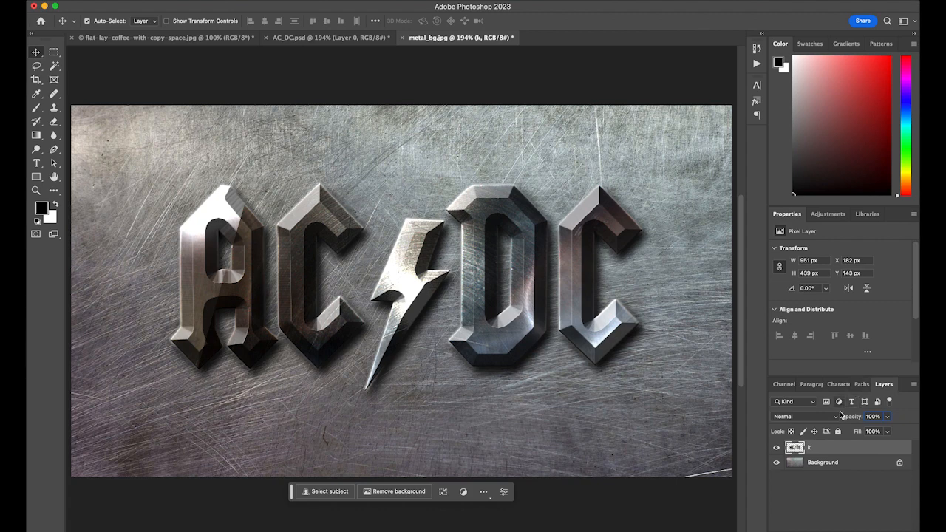
# Toggle the logo layer's visibility to check it against the metal texture, and hide the Background layer.
pyautogui.click(776, 448)
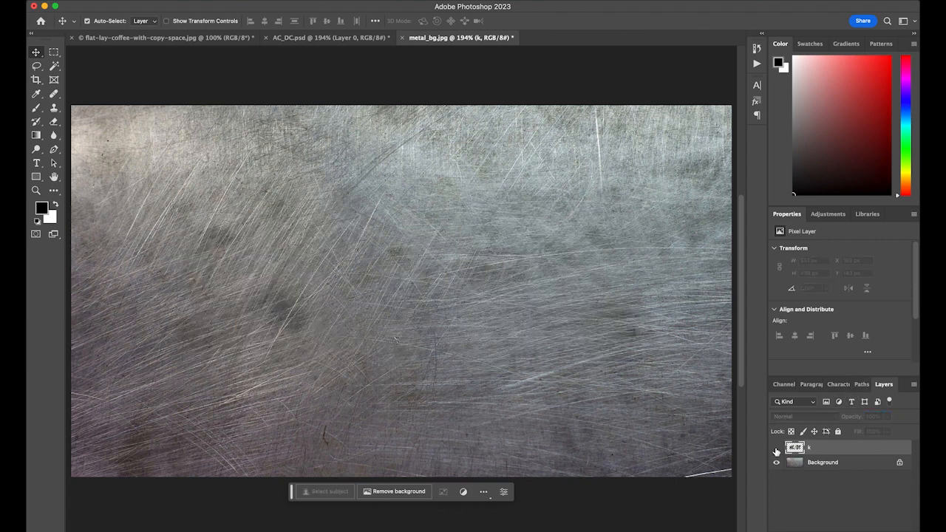
pyautogui.click(776, 449)
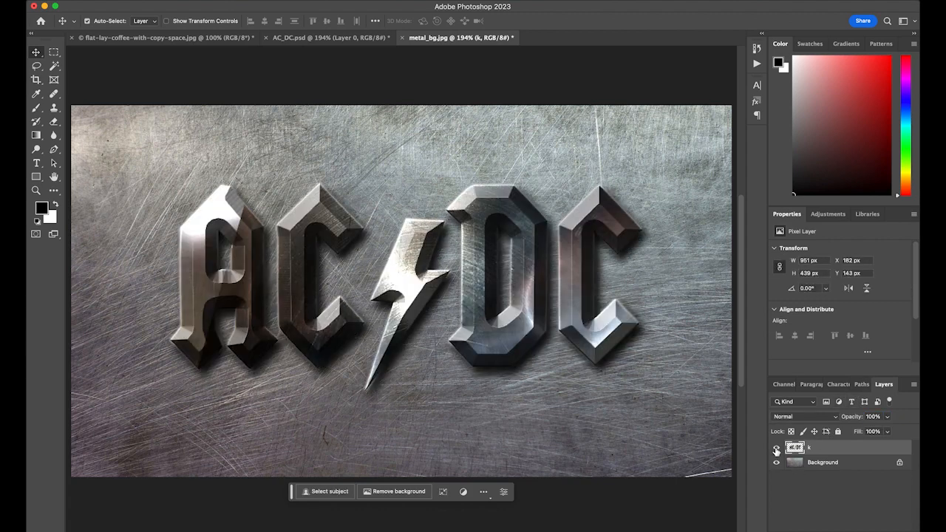
pyautogui.click(776, 449)
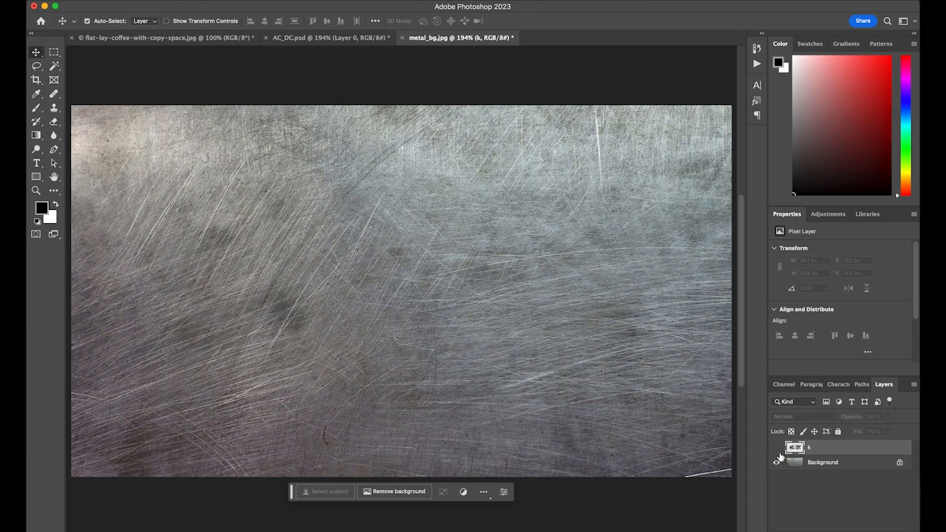
pyautogui.click(776, 448)
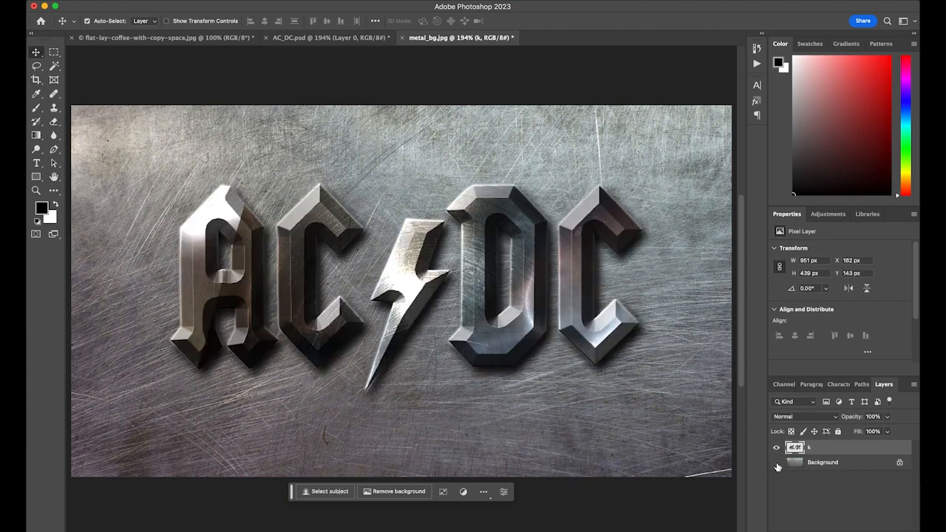
pyautogui.click(776, 463)
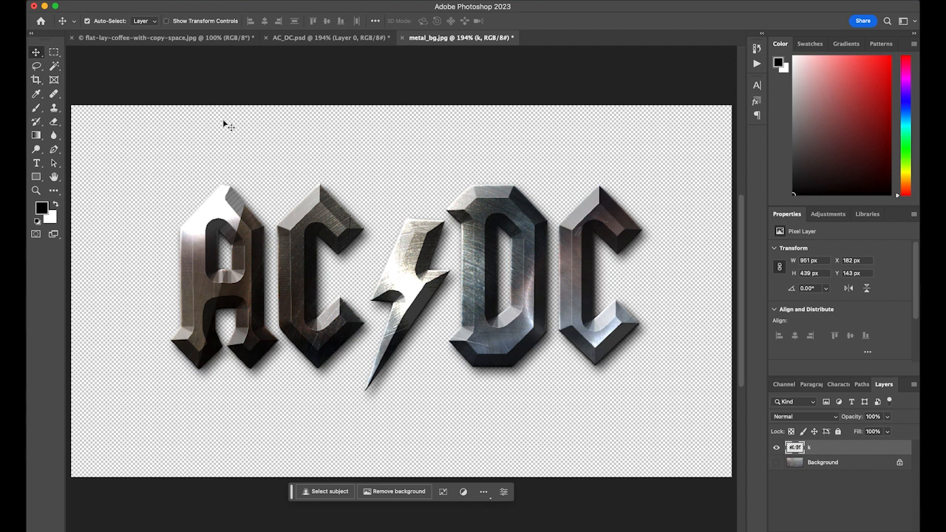
# Bring up Save for Web (Legacy) for the logo and choose the PNG-24 format.
pyautogui.click(106, 0)
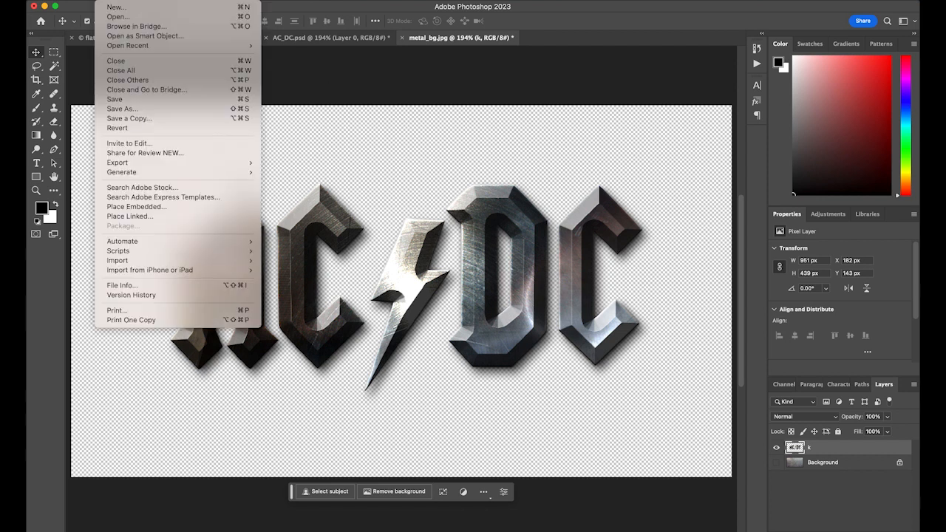
pyautogui.moveTo(187, 168)
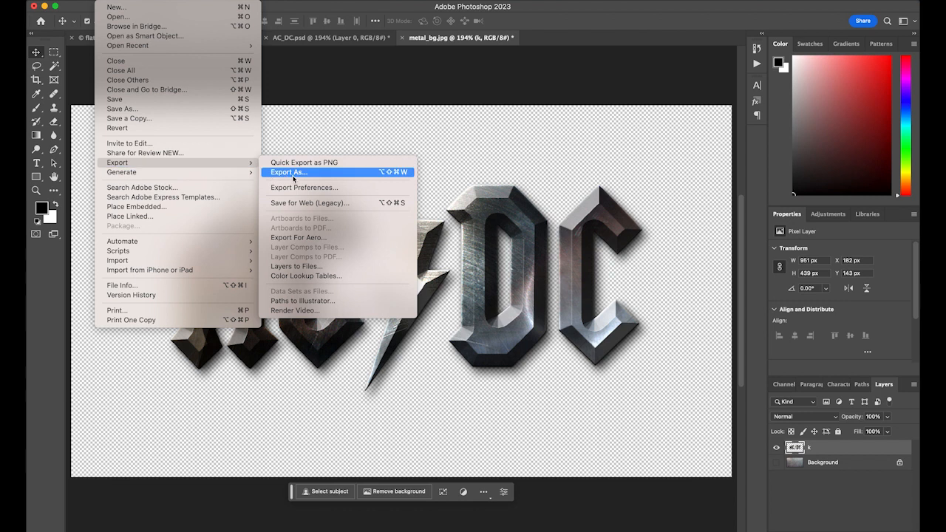
pyautogui.click(316, 205)
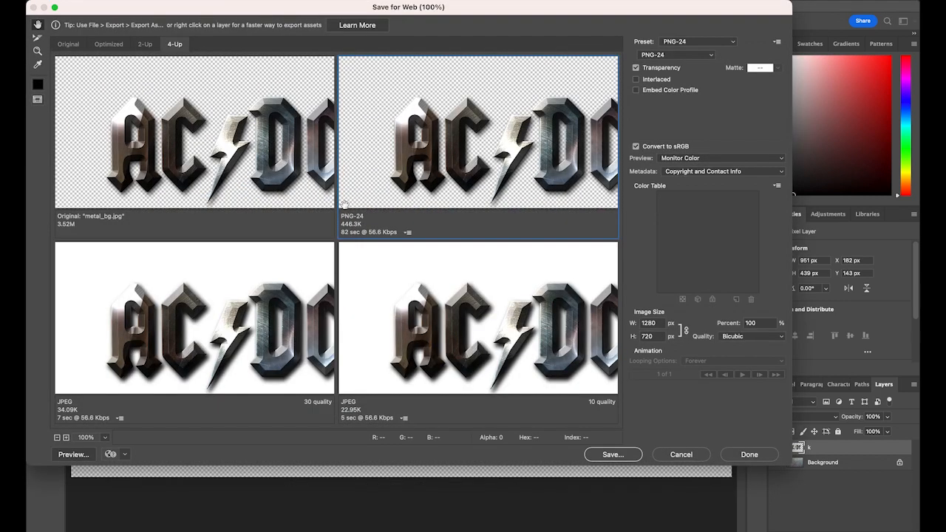
pyautogui.click(670, 57)
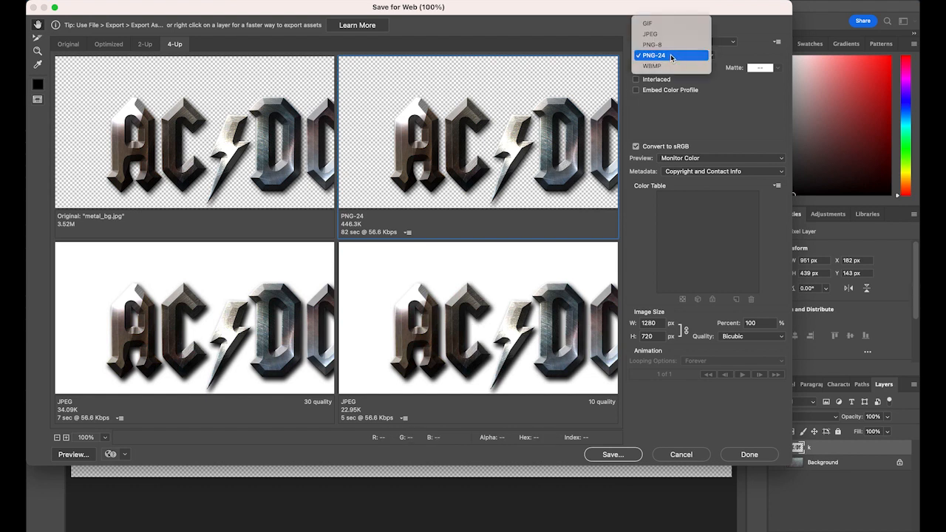
pyautogui.click(671, 56)
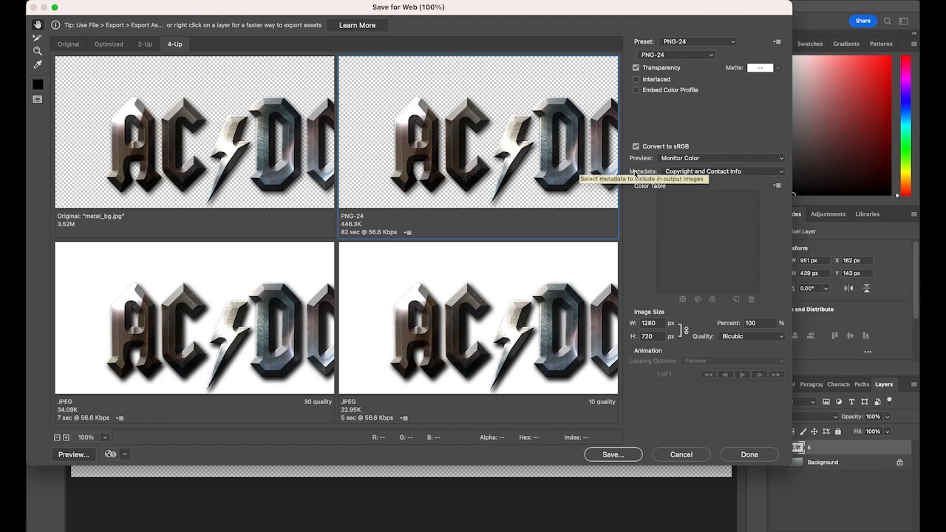
# Start saving the optimized PNG-24 logo and choose the Desktop's AN test folder as its destination.
pyautogui.click(625, 457)
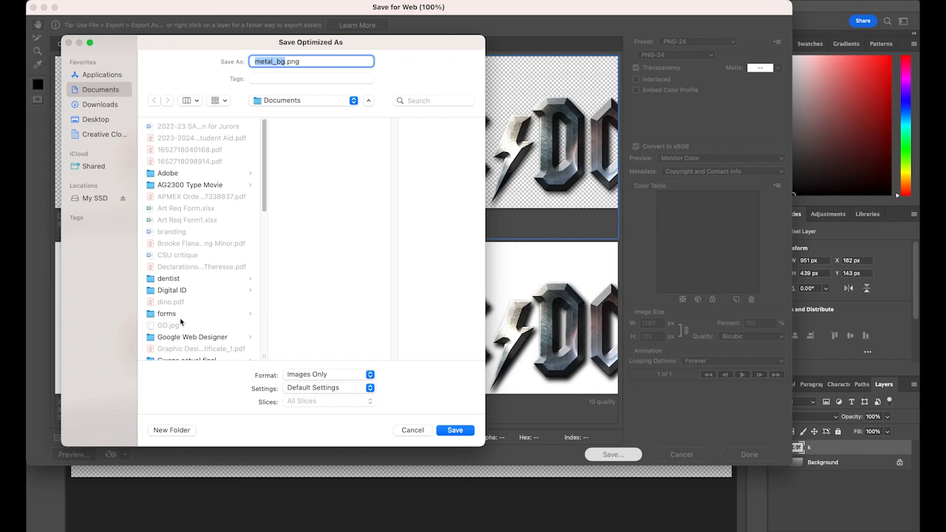
pyautogui.scroll(-1, 260, 244)
pyautogui.moveTo(265, 202); pyautogui.dragTo(265, 238)
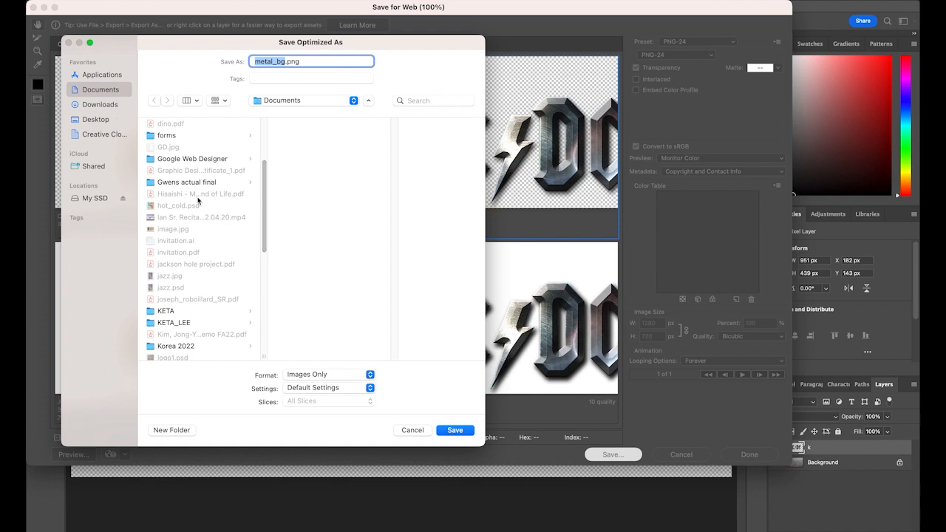
pyautogui.scroll(5, 198, 200)
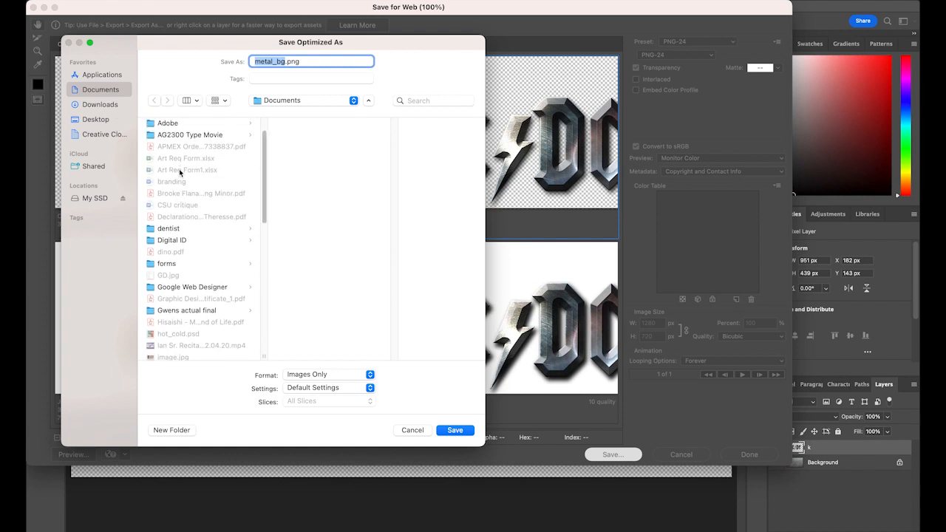
pyautogui.scroll(2, 181, 170)
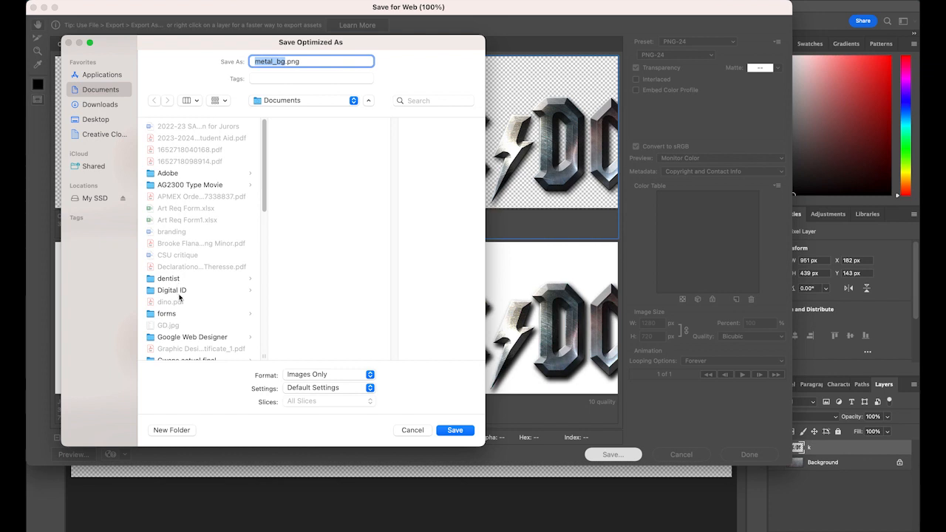
pyautogui.click(96, 120)
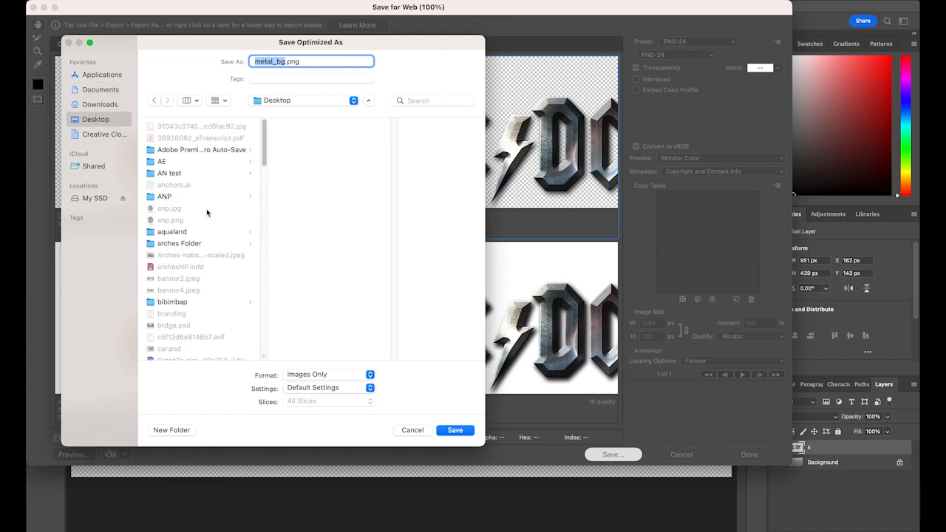
pyautogui.click(169, 173)
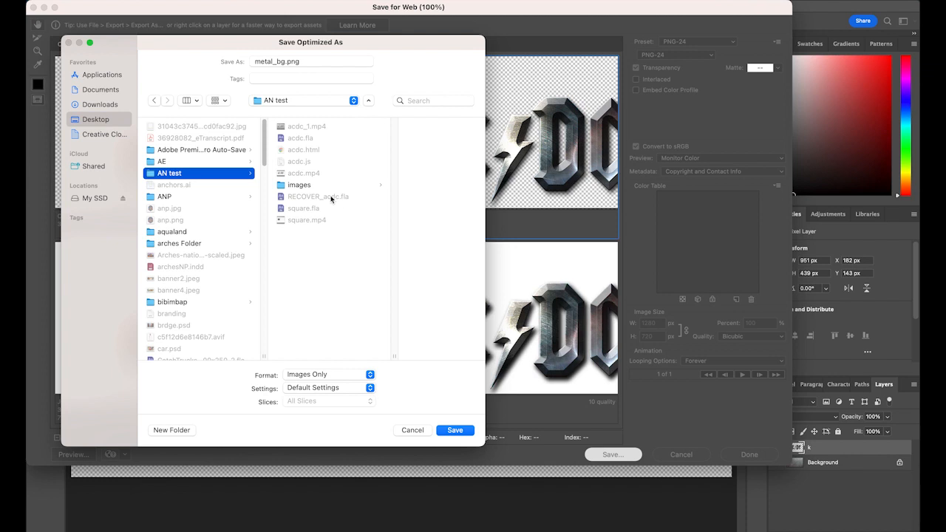
pyautogui.click(303, 185)
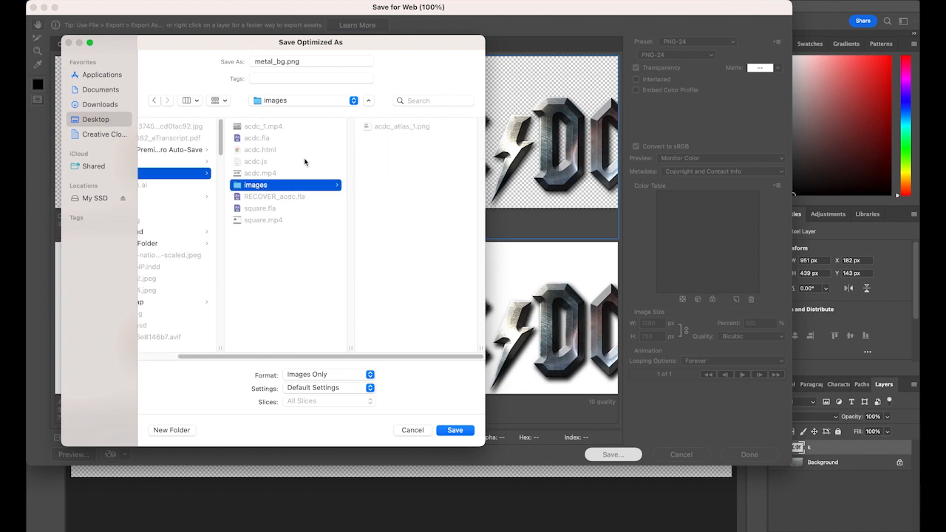
pyautogui.hscroll(-3, 285, 180)
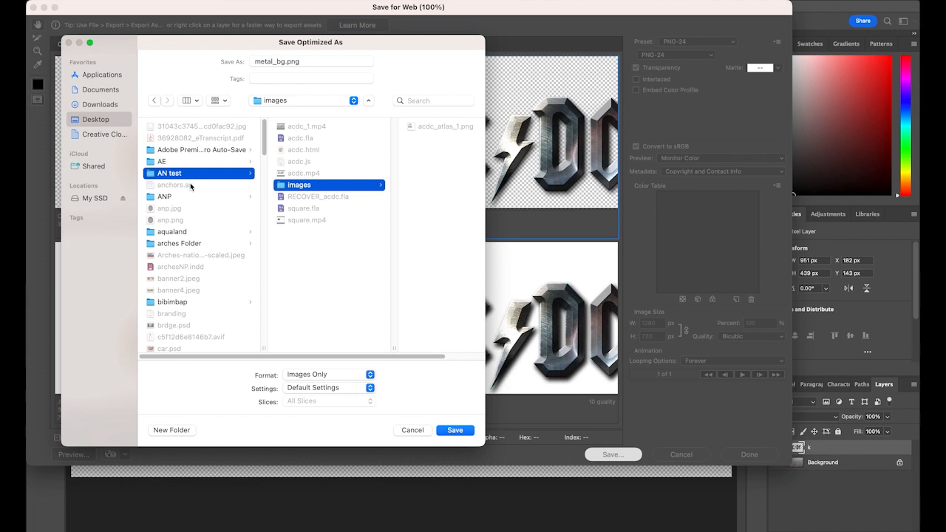
pyautogui.click(152, 176)
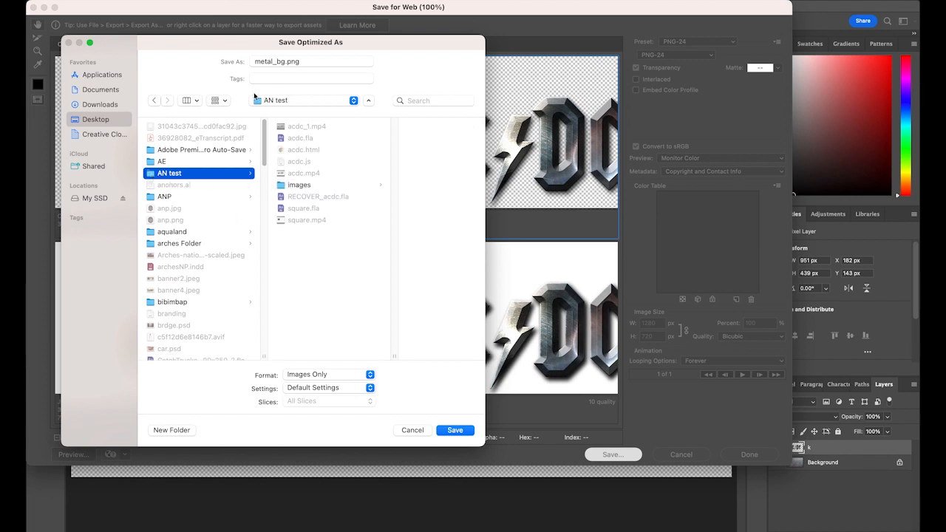
# Name the exported logo file acdc and save it as a PNG.
pyautogui.doubleClick(284, 62)
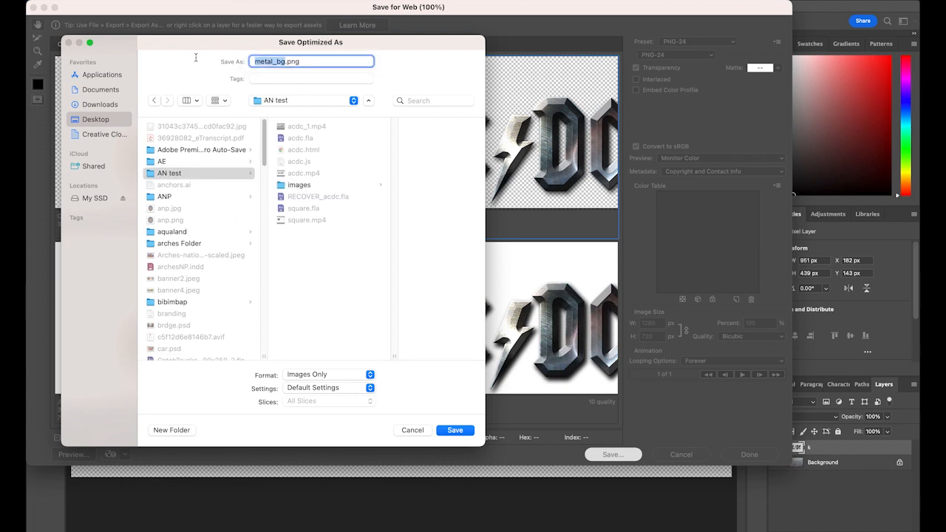
pyautogui.write('acdc')
pyautogui.click(455, 430)
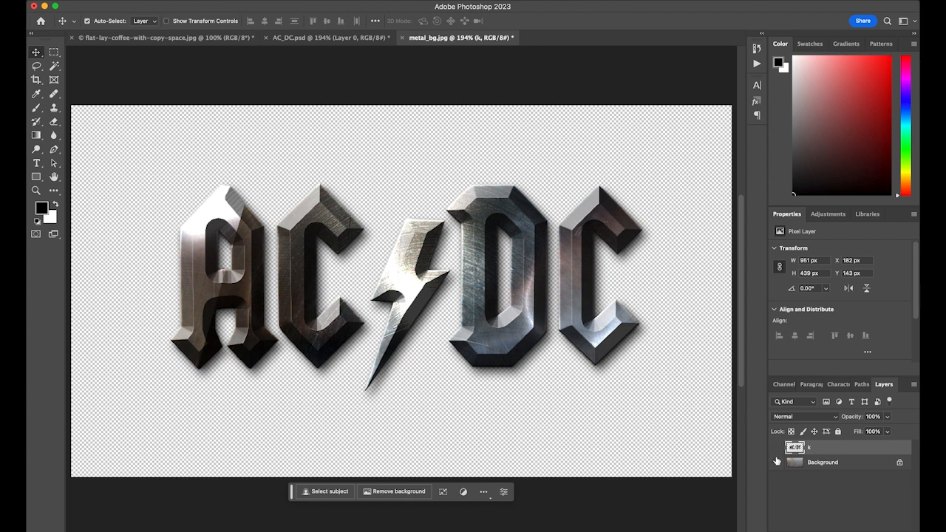
# Hide the logo layer k, then show and select the Background layer.
pyautogui.click(776, 447)
pyautogui.click(776, 462)
pyautogui.click(820, 464)
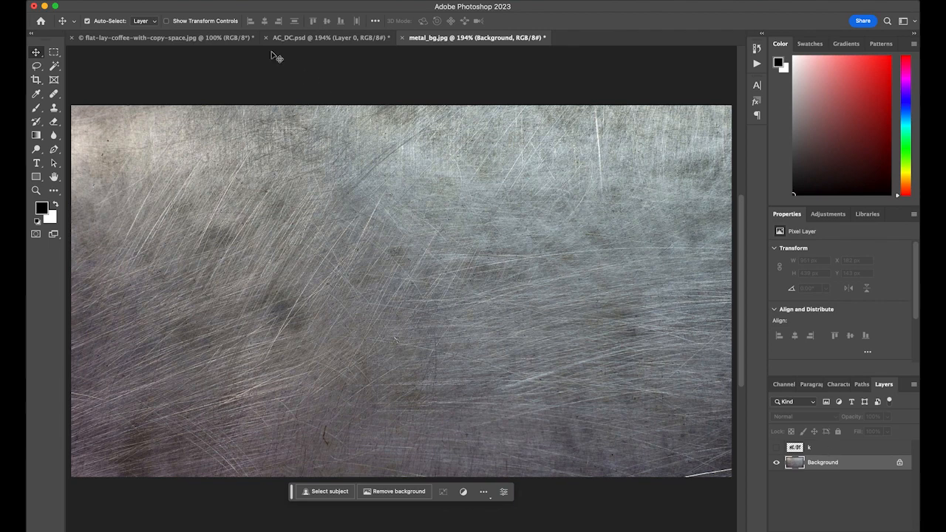
# Export the metal background with Save for Web (Legacy) as a High quality JPEG named metal_bg.jpg in the AN test folder.
pyautogui.click(108, 0)
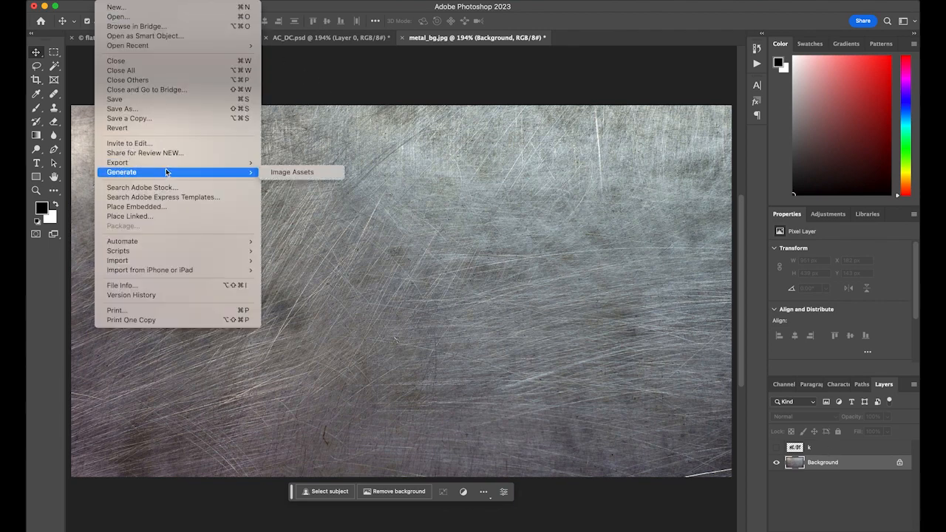
pyautogui.moveTo(165, 163)
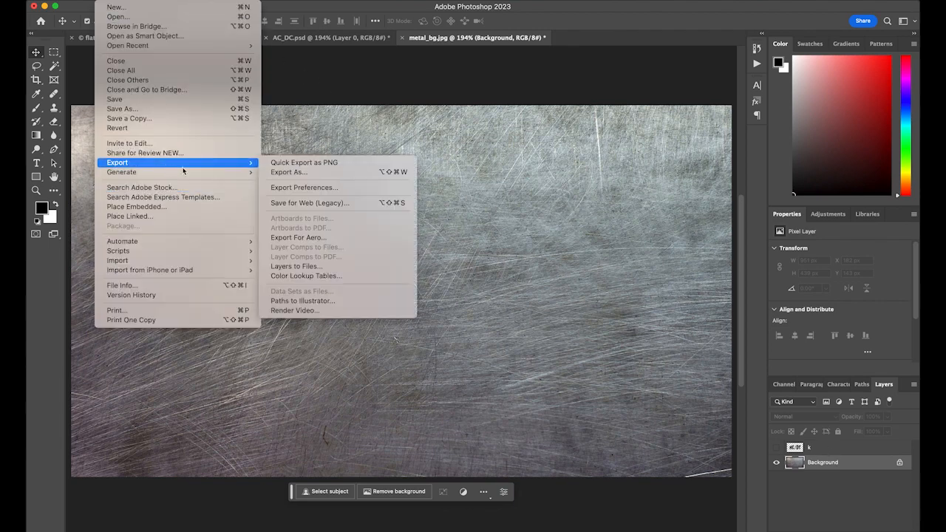
pyautogui.click(311, 202)
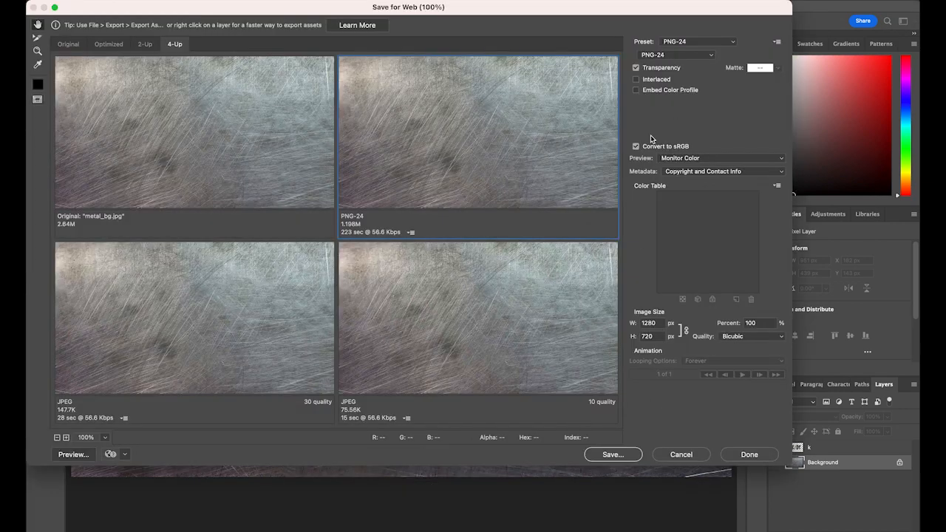
pyautogui.click(678, 55)
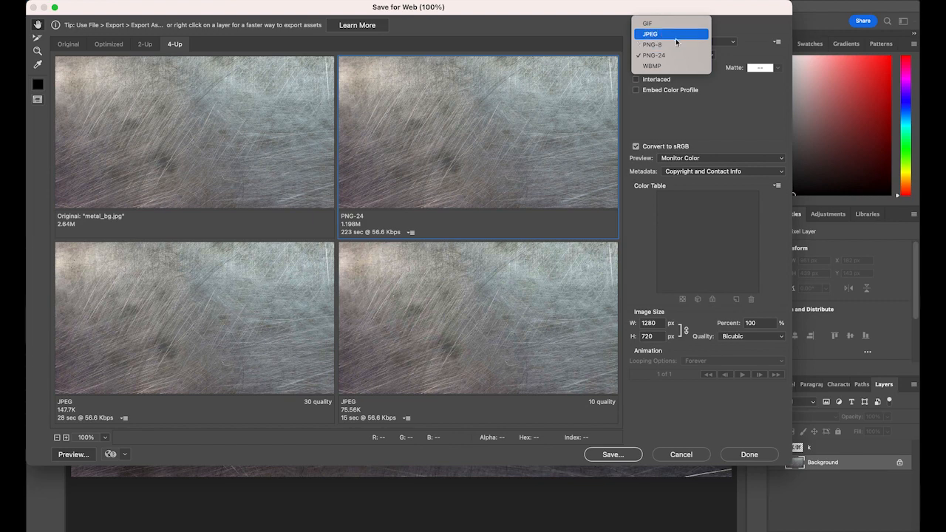
pyautogui.click(678, 35)
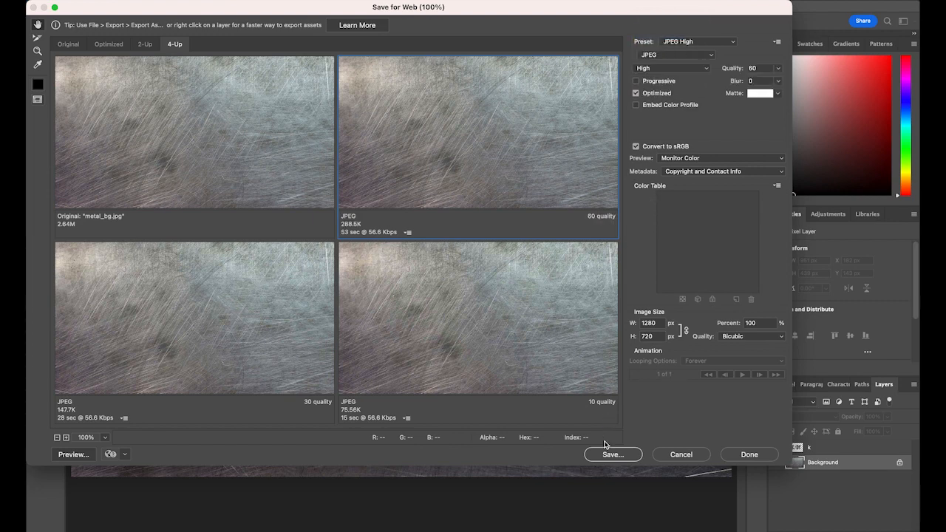
pyautogui.click(621, 458)
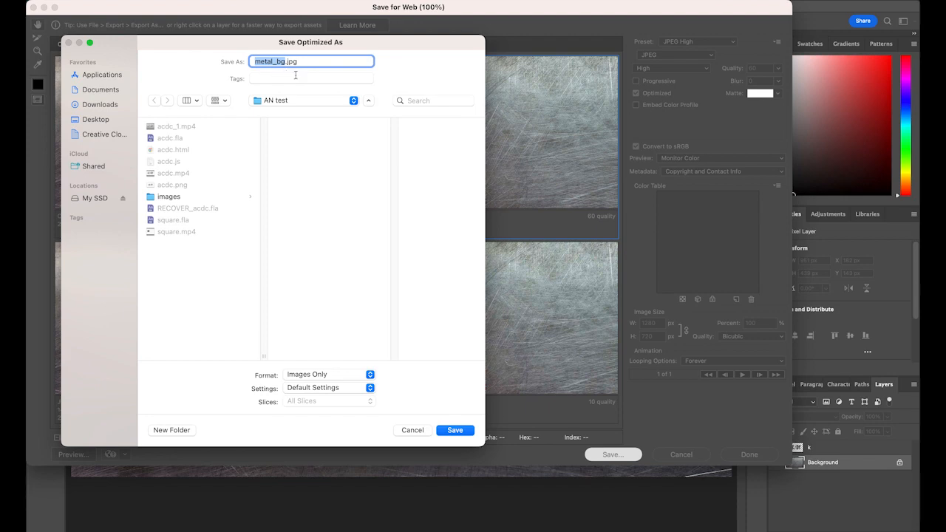
pyautogui.click(457, 430)
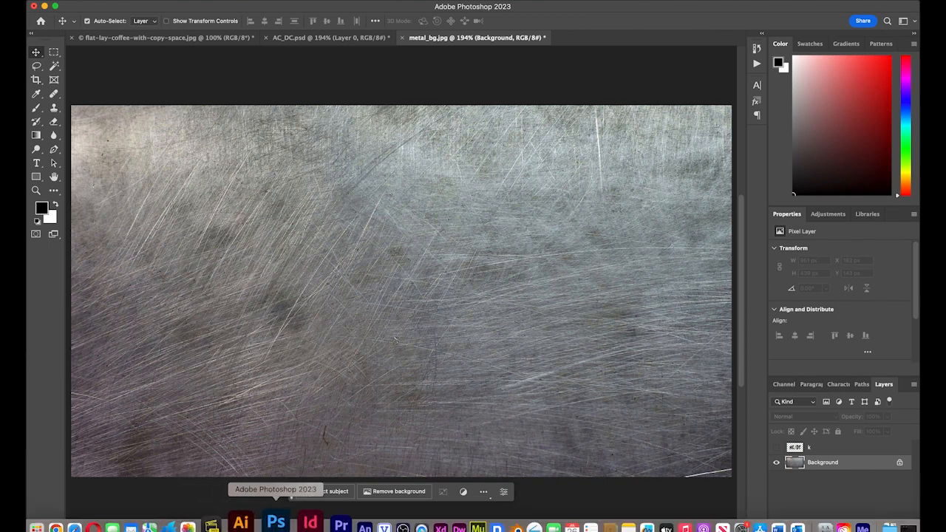
# Switch to Adobe Animate and create a new HTML5 Canvas document of 1280 by 720 pixels at 30 fps.
pyautogui.click(338, 523)
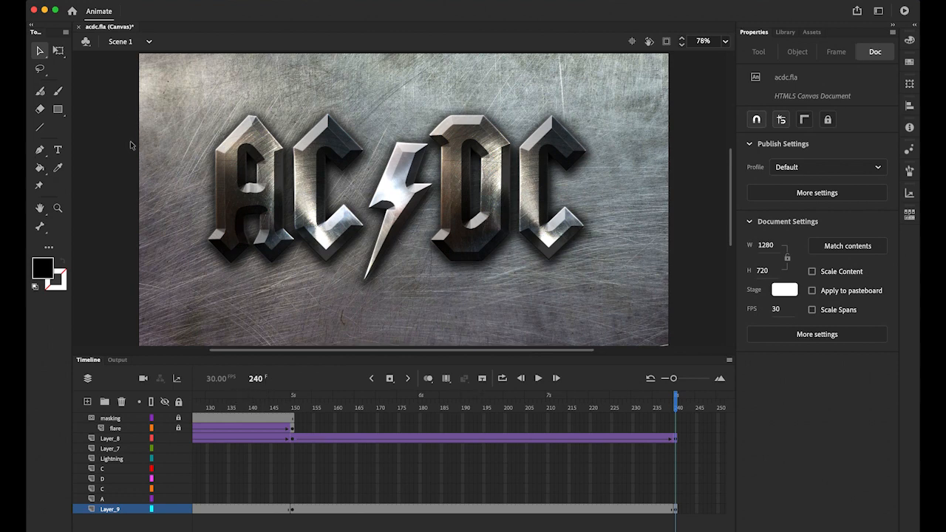
pyautogui.click(94, 1)
pyautogui.click(106, 9)
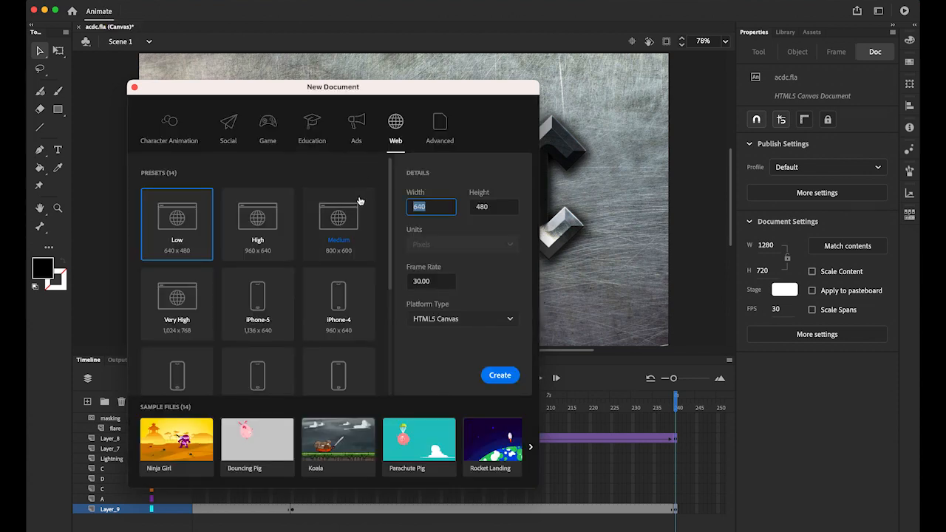
pyautogui.write('1280')
pyautogui.press('Tab')
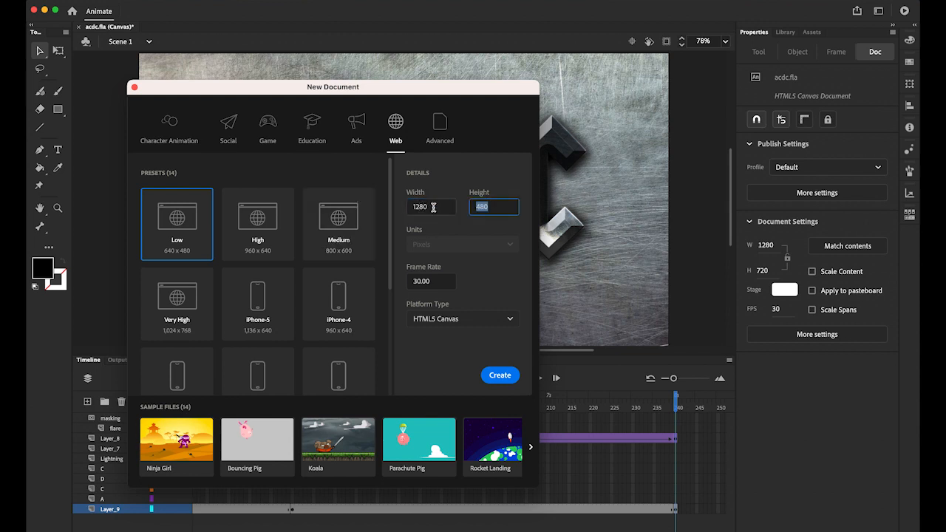
pyautogui.write('720')
pyautogui.doubleClick(439, 282)
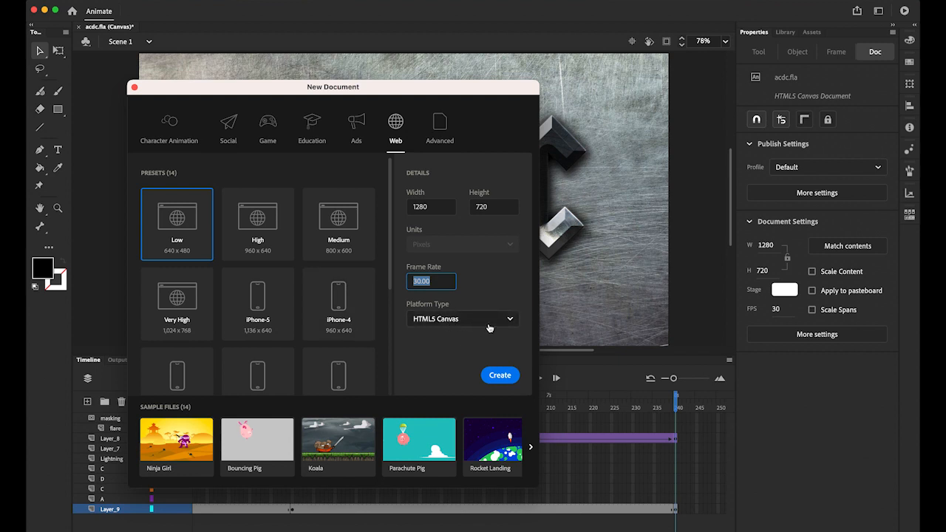
pyautogui.click(500, 379)
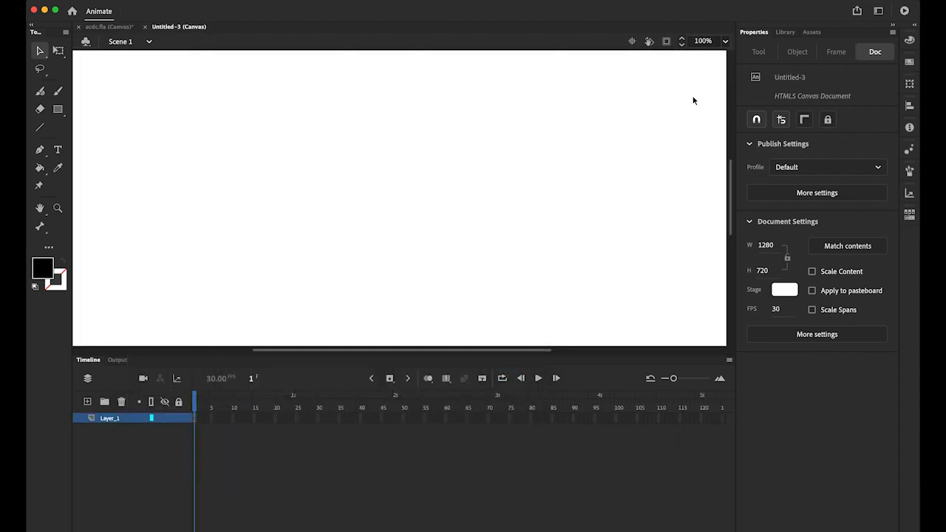
# Set the stage magnification to 70%.
pyautogui.click(712, 41)
pyautogui.write('70')
pyautogui.press('Return')
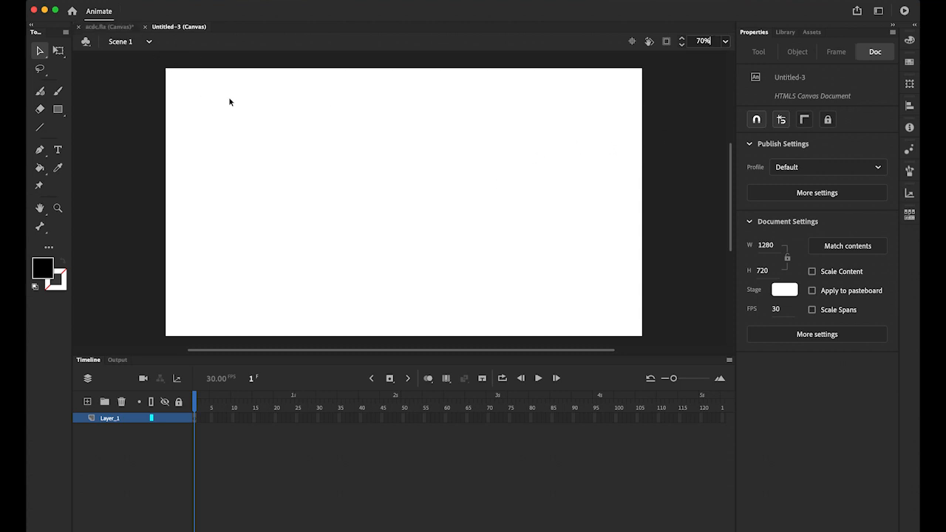
# Import metal_bg.jpg and acdc.png from the Desktop's AN test folder into the document's library.
pyautogui.click(96, 1)
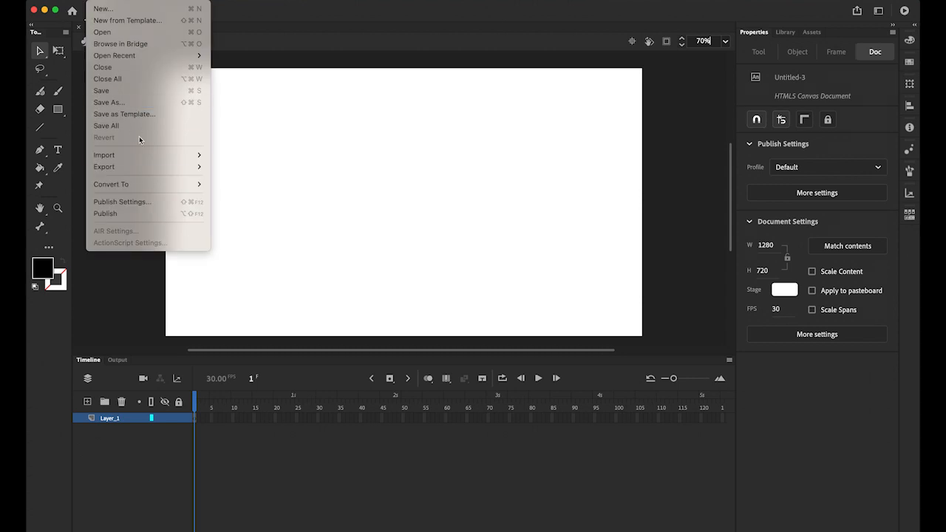
pyautogui.moveTo(143, 153)
pyautogui.click(274, 164)
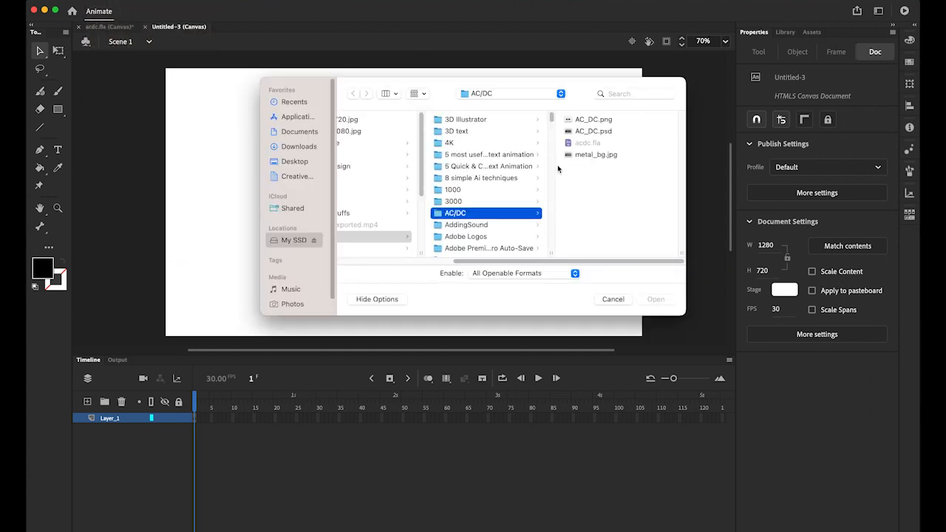
pyautogui.click(518, 96)
pyautogui.click(511, 170)
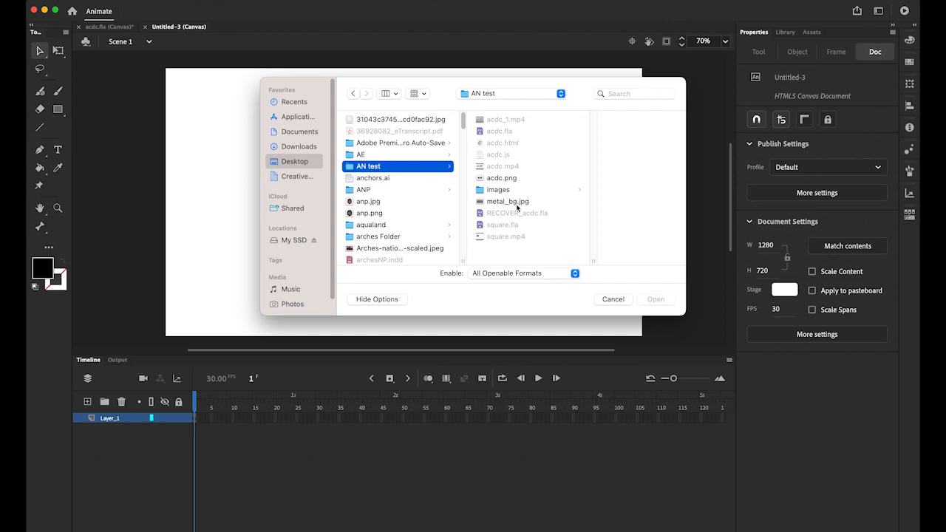
pyautogui.click(517, 202)
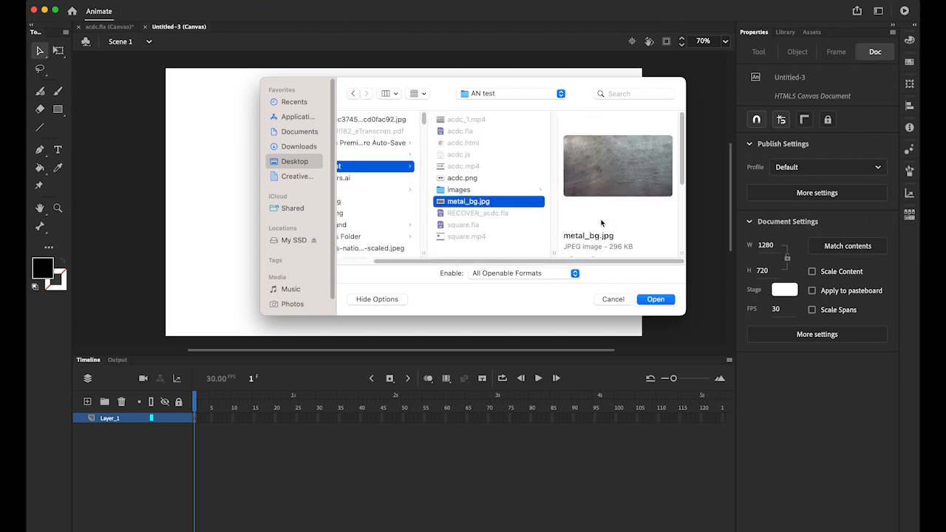
pyautogui.keyDown('super'); pyautogui.click(473, 182); pyautogui.keyUp('super')
pyautogui.click(656, 299)
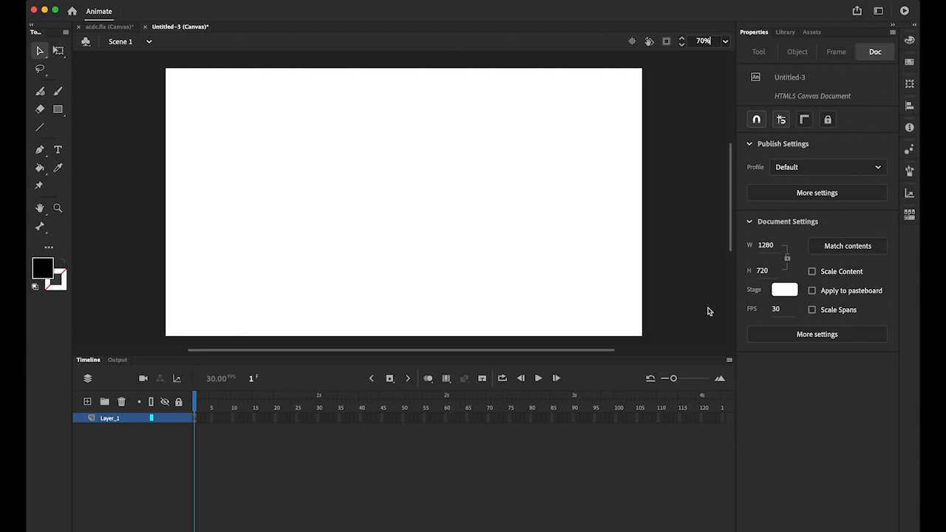
# Preview the imported acdc.png and metal_bg.jpg images in the library.
pyautogui.click(784, 33)
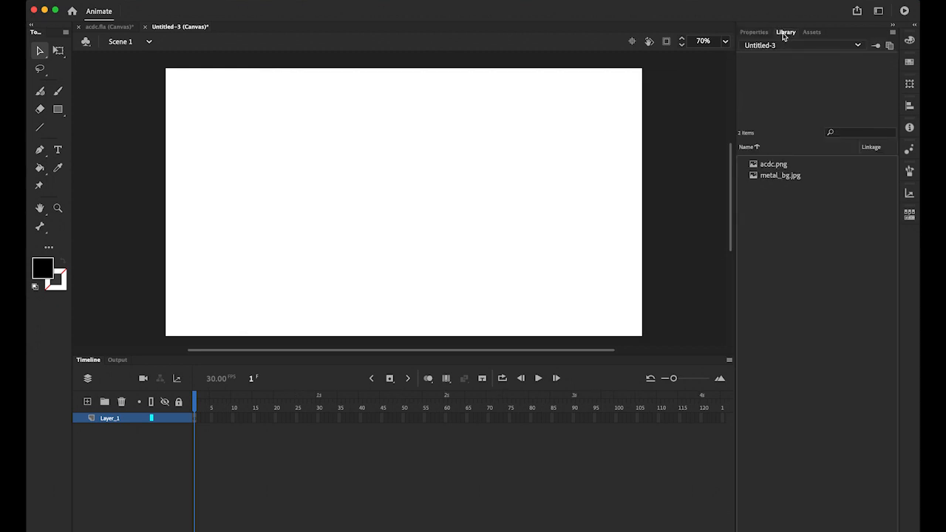
pyautogui.click(785, 166)
pyautogui.click(787, 176)
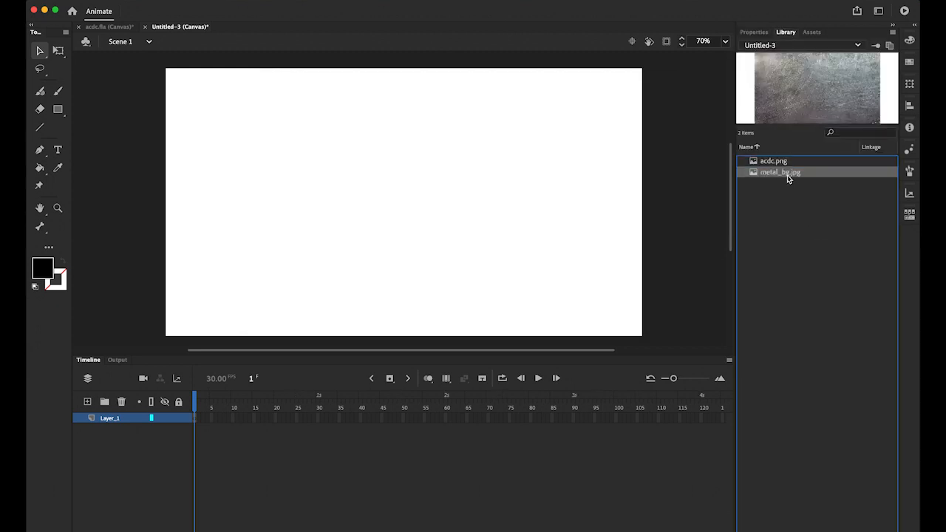
pyautogui.click(779, 162)
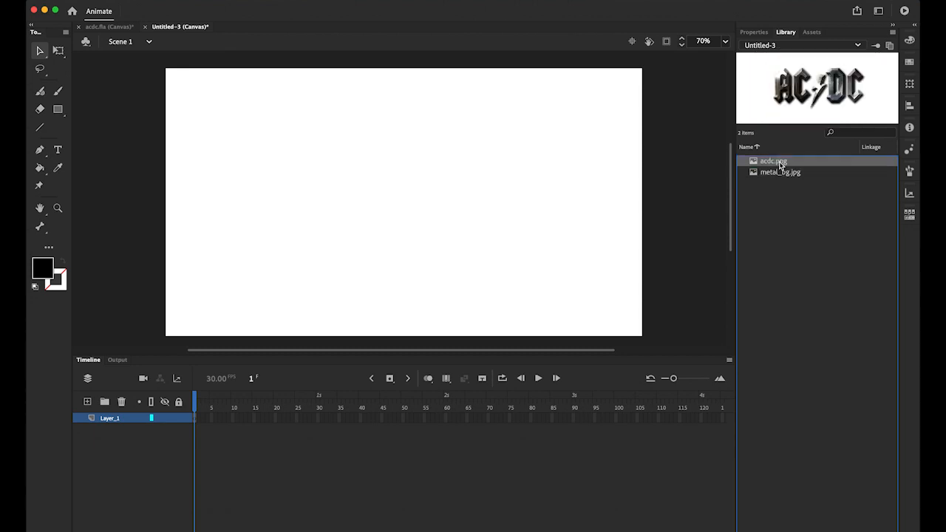
pyautogui.click(828, 277)
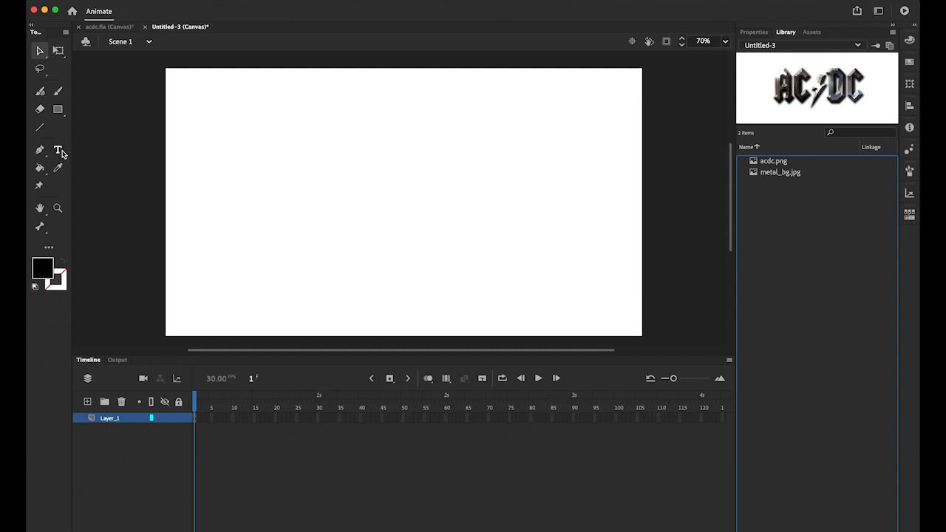
pyautogui.click(200, 426)
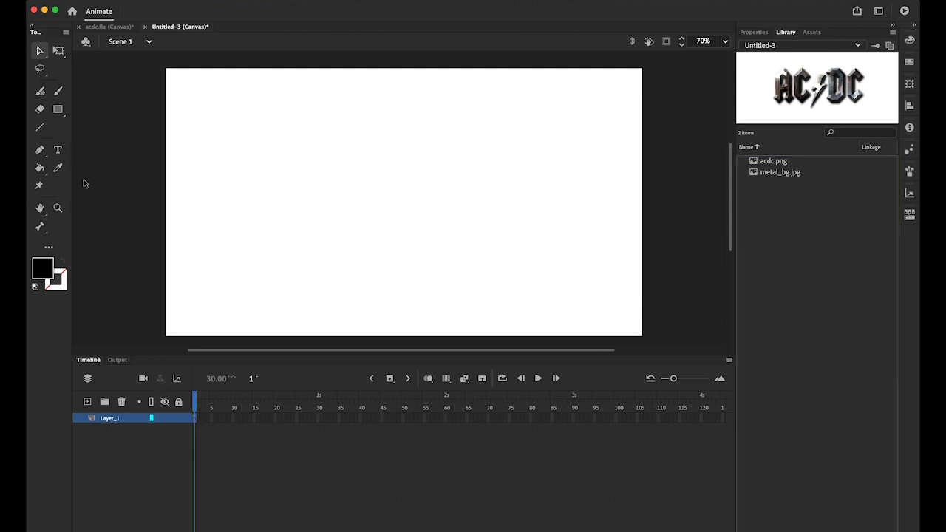
# Add the static text "acdc" to the stage in the MUSIC LOGOS TFB font at 600 pt.
pyautogui.click(57, 151)
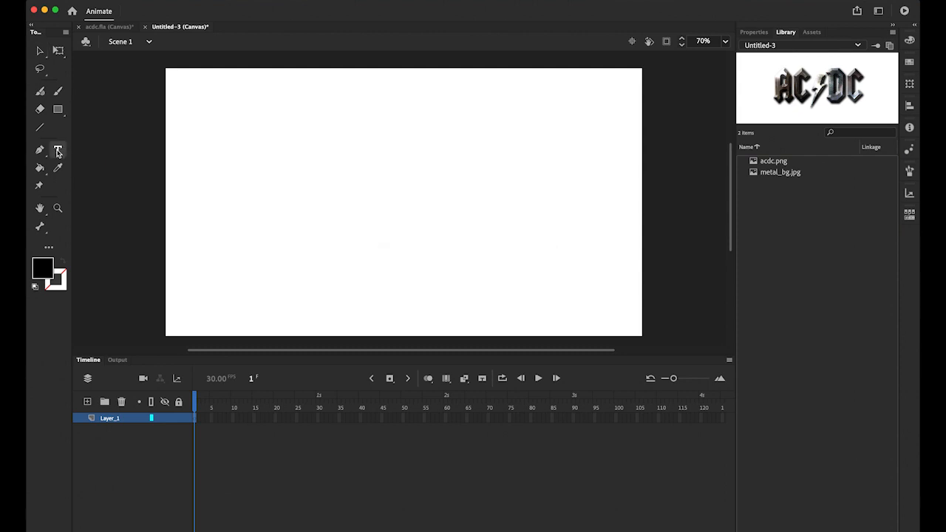
pyautogui.click(753, 34)
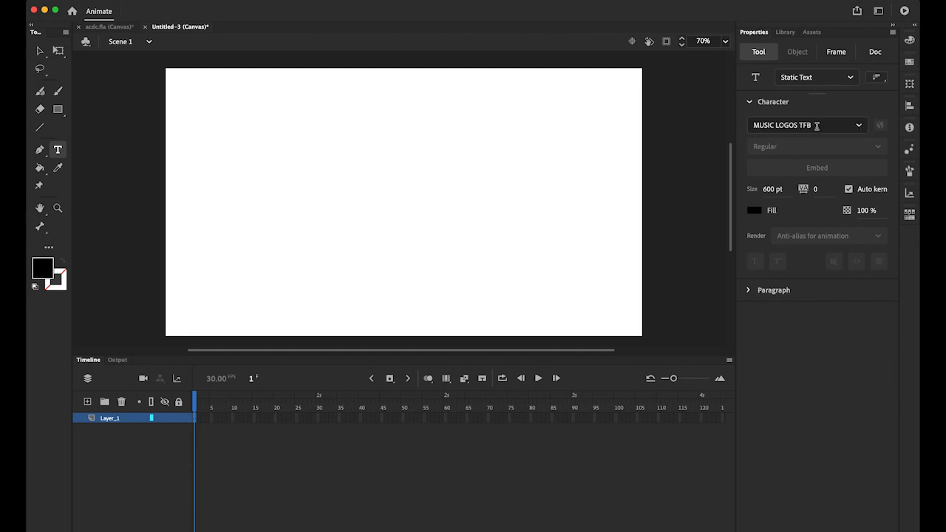
pyautogui.click(290, 239)
pyautogui.write('acdc')
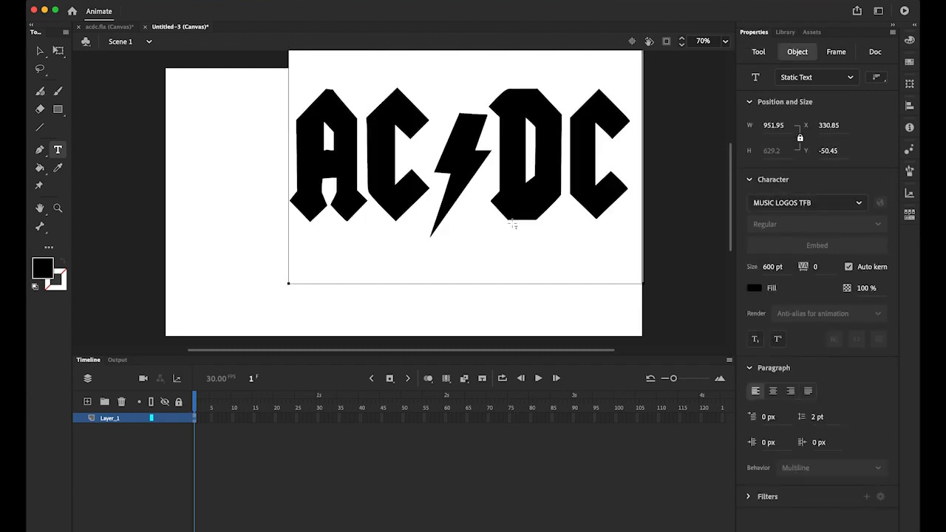
# Move the logo text fully onto the stage and align its centre horizontally and vertically to the stage.
pyautogui.click(40, 50)
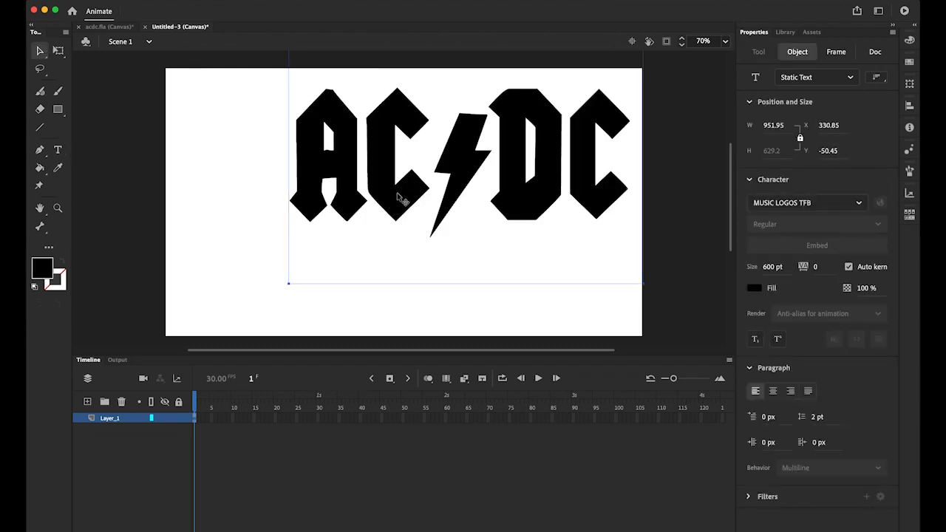
pyautogui.moveTo(398, 198); pyautogui.dragTo(363, 216)
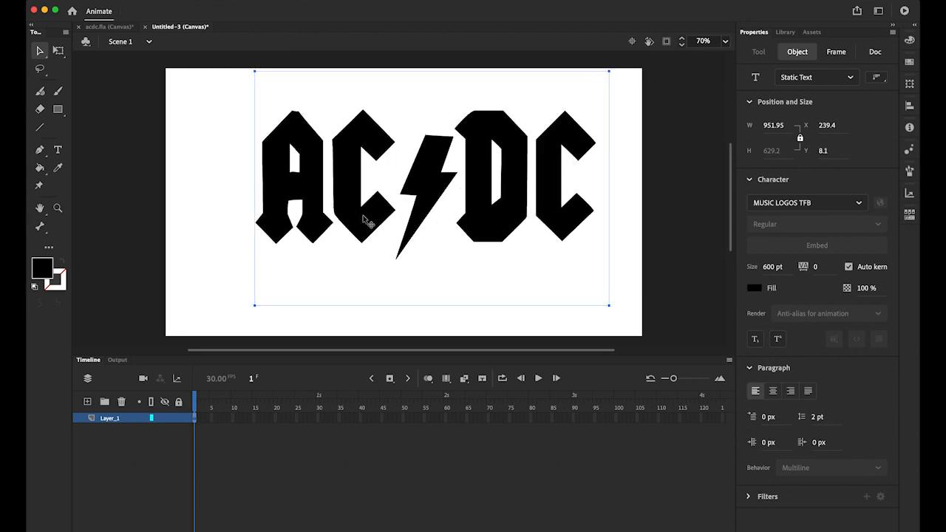
pyautogui.click(909, 109)
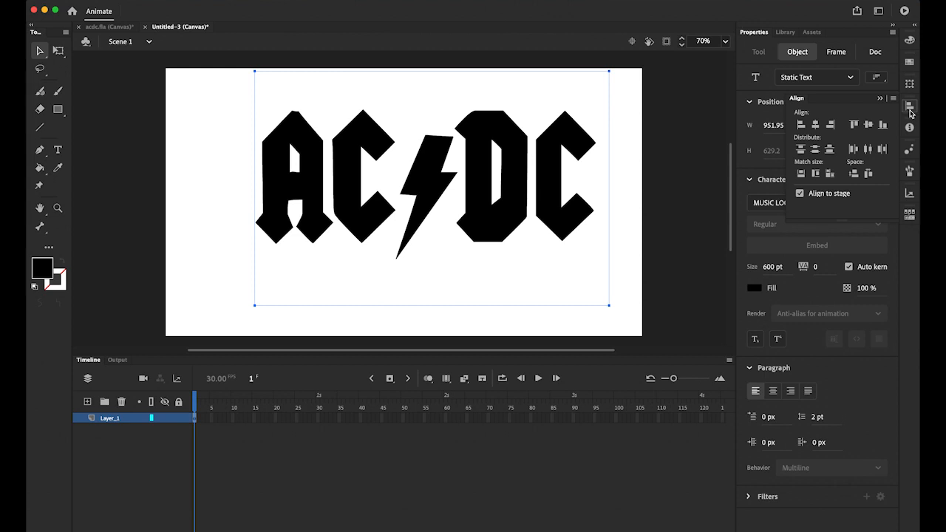
pyautogui.click(383, 1)
pyautogui.click(815, 125)
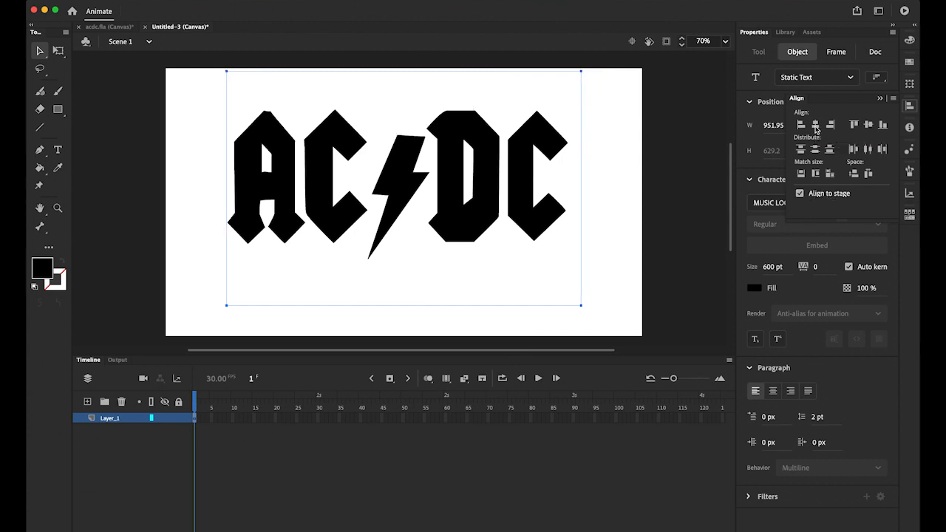
pyautogui.click(869, 126)
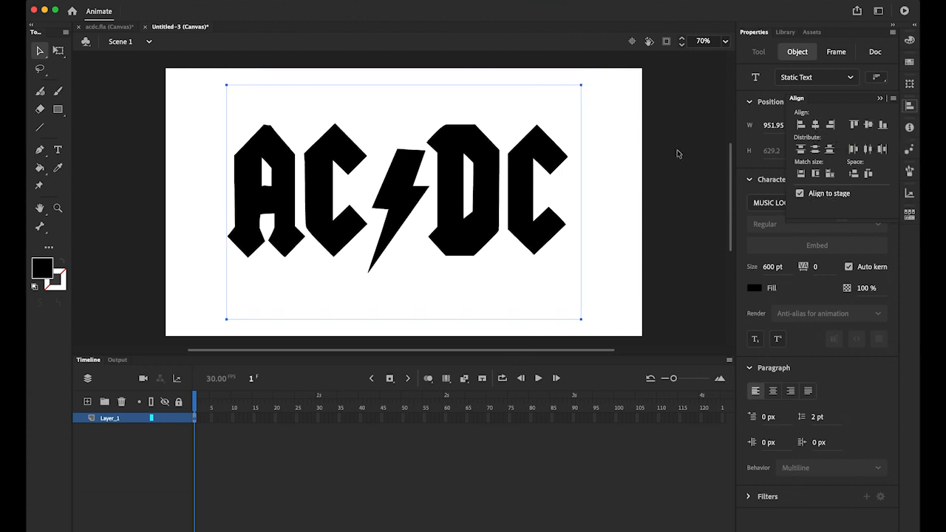
pyautogui.click(540, 261)
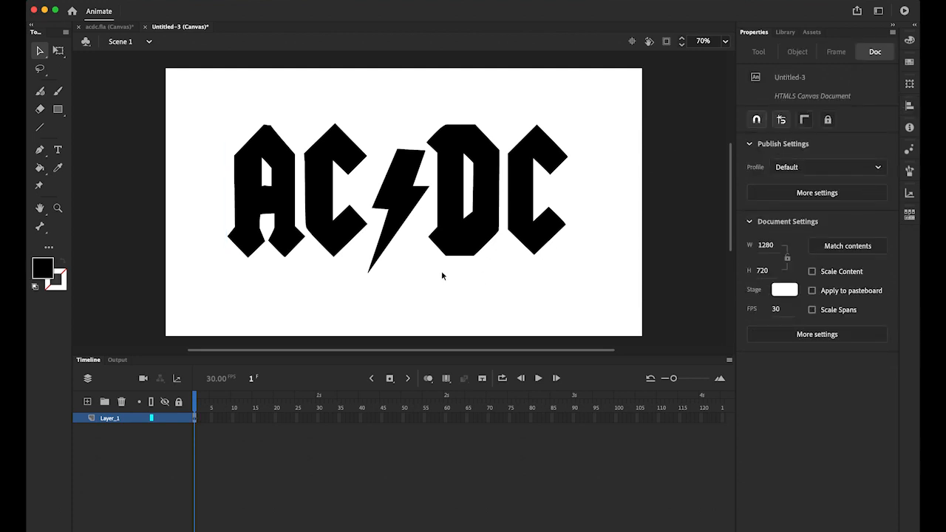
# Break the logo text apart into editable shapes.
pyautogui.click(334, 236)
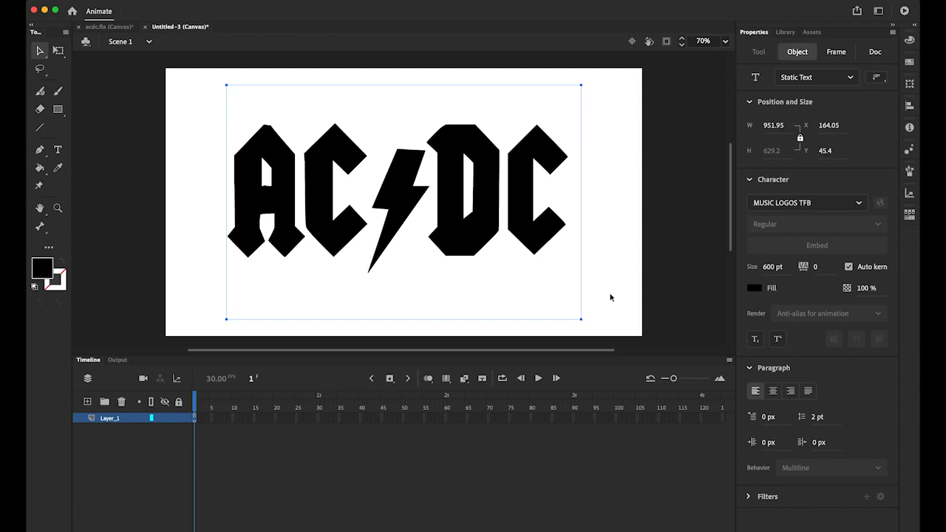
pyautogui.click(207, 1)
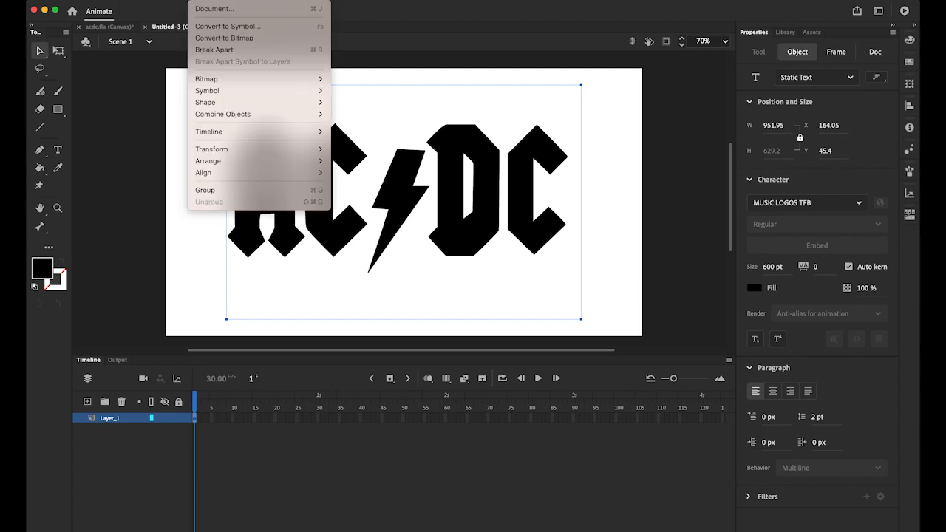
pyautogui.click(228, 50)
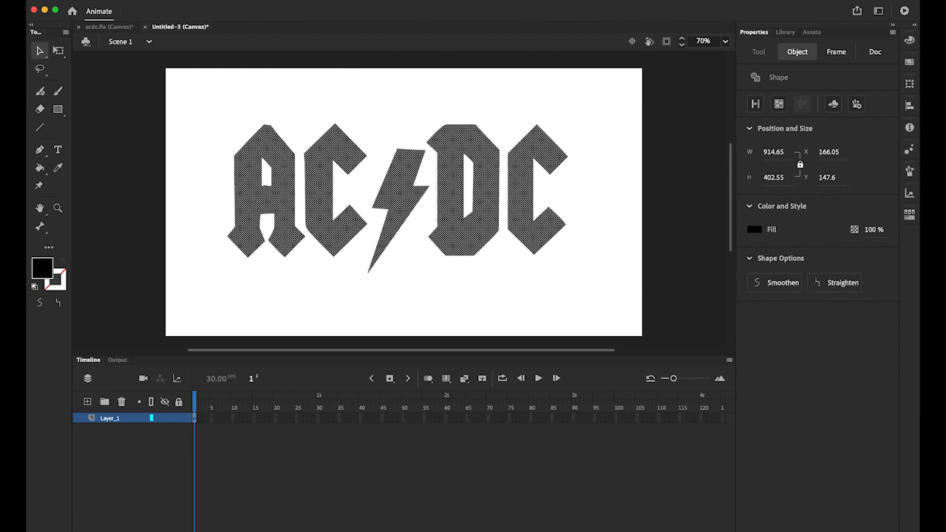
# Distribute the logo's letter and lightning bolt shapes to separate layers.
pyautogui.click(203, 1)
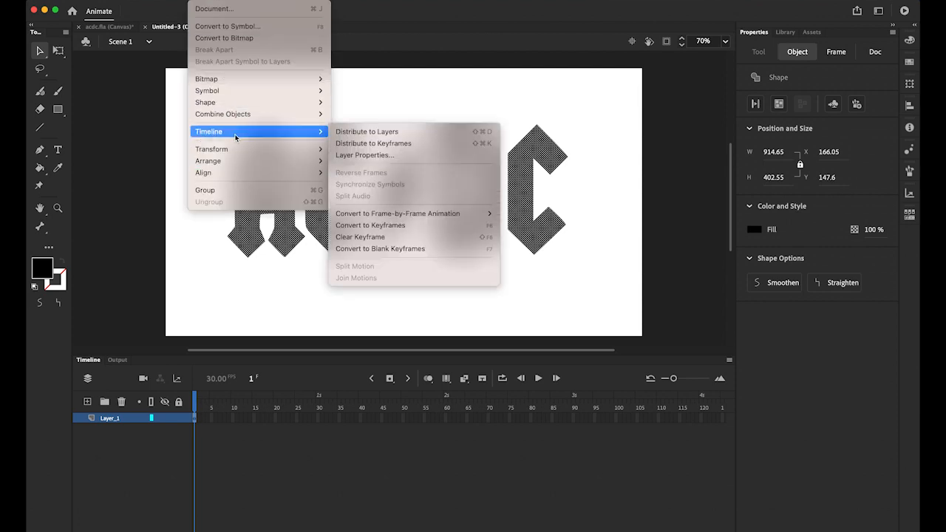
pyautogui.moveTo(249, 130)
pyautogui.click(369, 128)
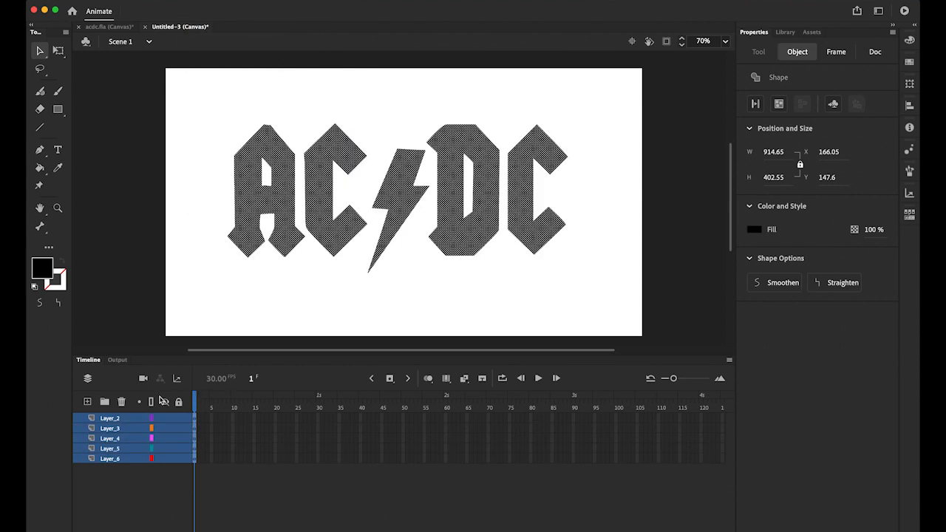
pyautogui.click(131, 480)
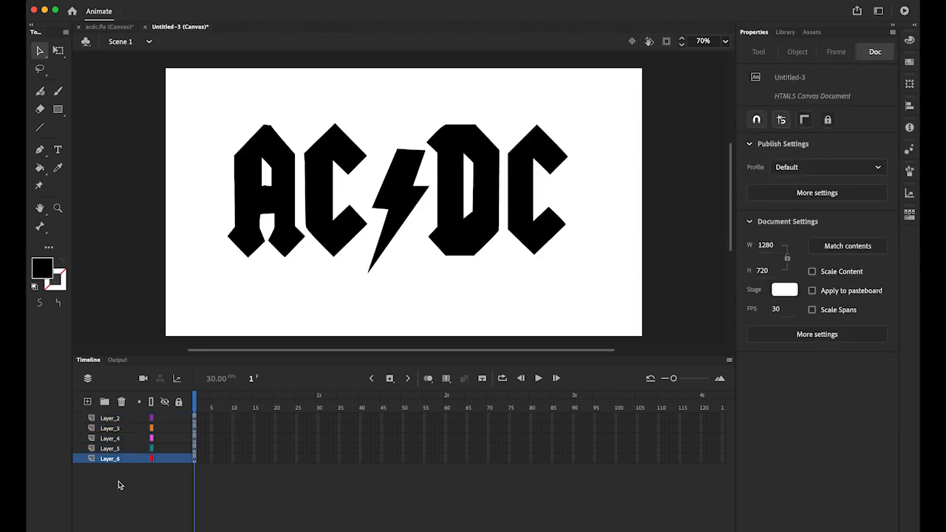
# Rename the layers holding the first A, the first C and the D as A, C and D.
pyautogui.click(109, 418)
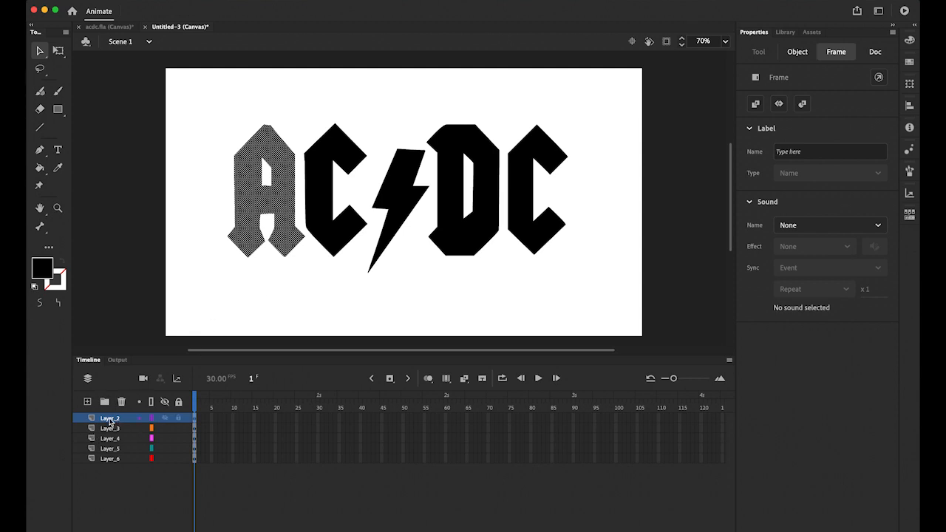
pyautogui.doubleClick(109, 420)
pyautogui.write('A')
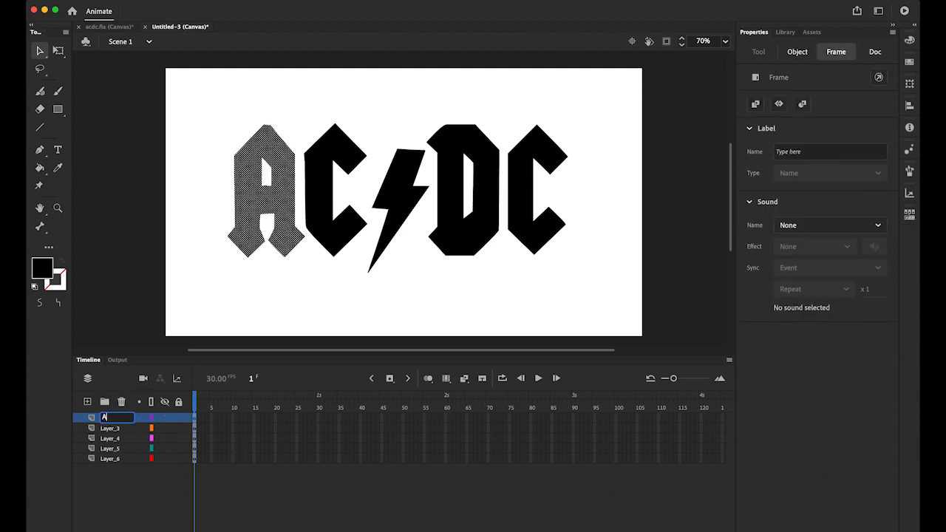
pyautogui.click(106, 430)
pyautogui.doubleClick(107, 429)
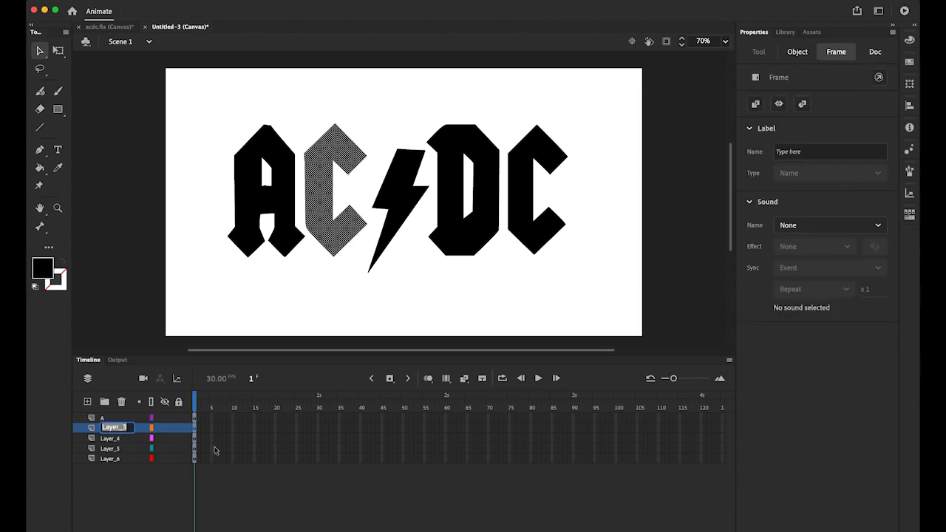
pyautogui.write('C')
pyautogui.click(108, 439)
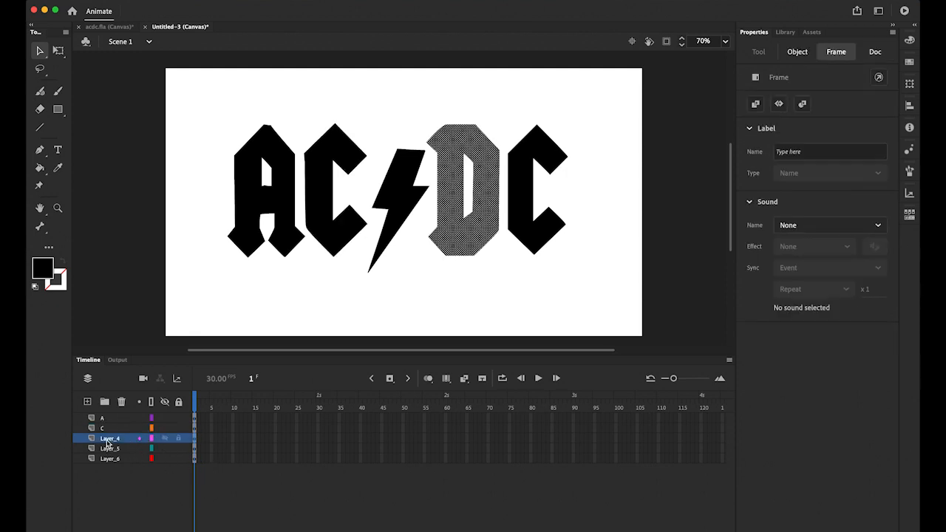
pyautogui.doubleClick(108, 440)
pyautogui.write('D')
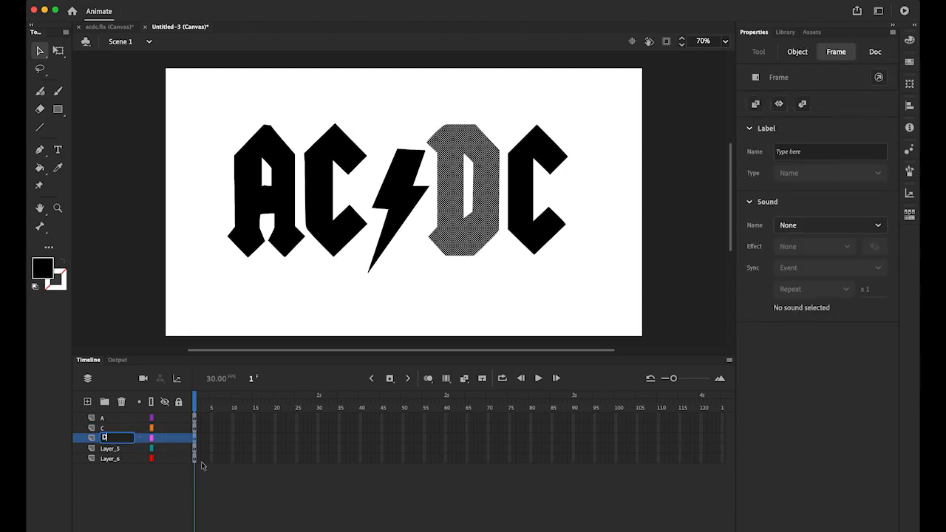
# Rename the bolt's layer as Lightning and the last letter's layer as C.
pyautogui.click(112, 449)
pyautogui.doubleClick(111, 448)
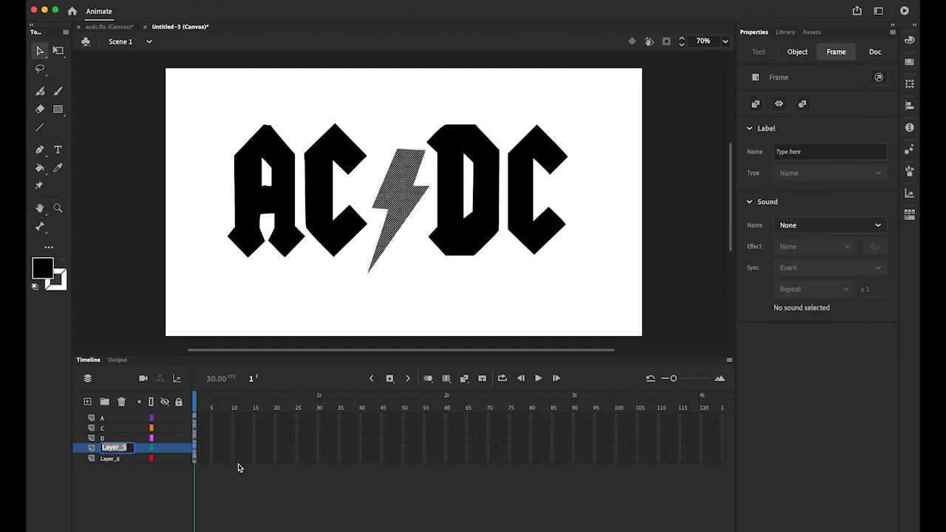
pyautogui.write('Lightning')
pyautogui.click(107, 480)
pyautogui.doubleClick(111, 458)
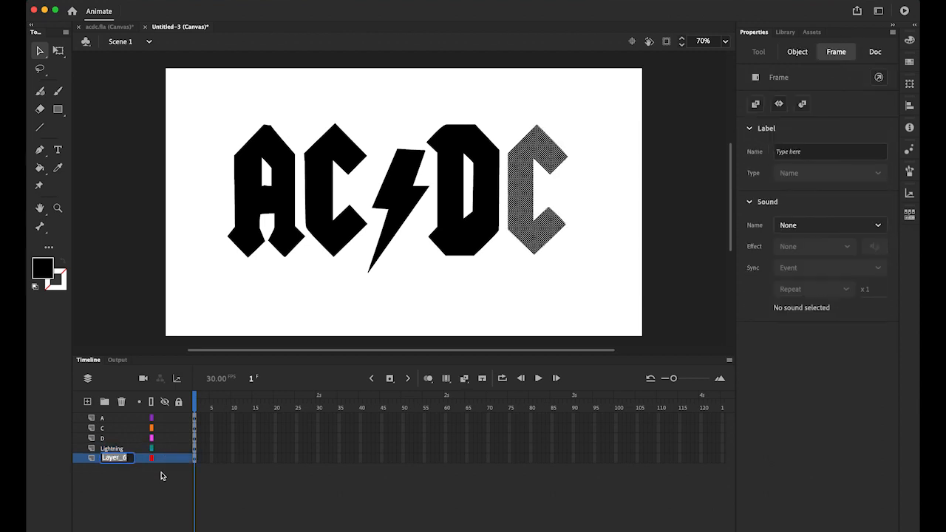
pyautogui.write('C')
pyautogui.click(104, 485)
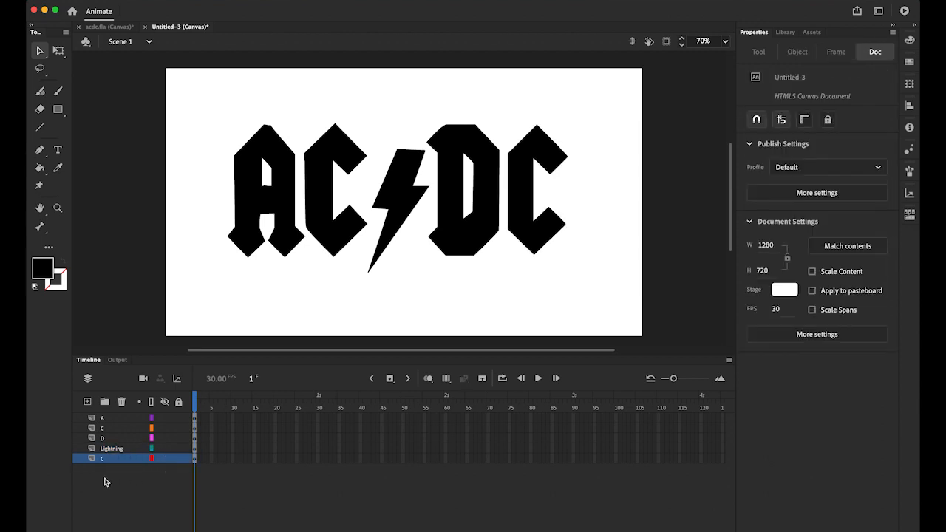
# Reorder the layers from top to bottom as Lightning, last C, D, first C and A.
pyautogui.click(108, 419)
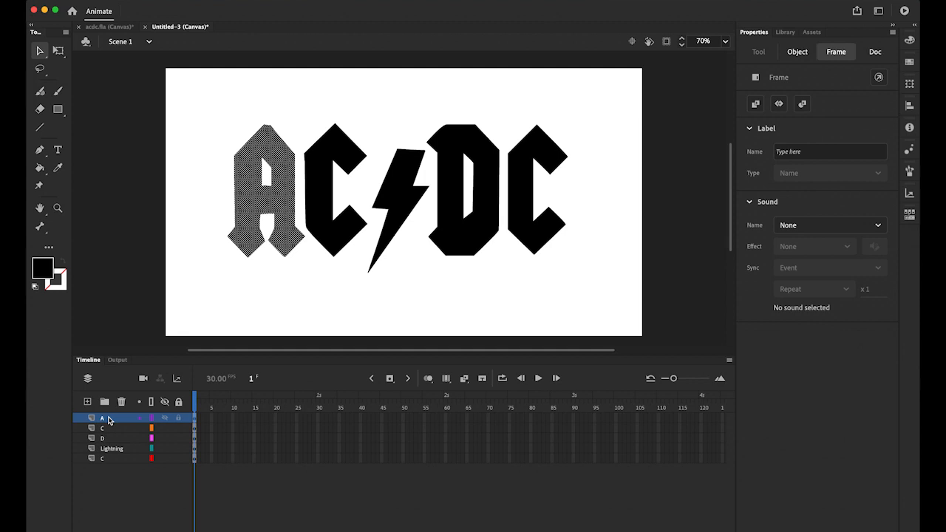
pyautogui.moveTo(108, 420); pyautogui.dragTo(104, 462)
pyautogui.moveTo(113, 420); pyautogui.dragTo(116, 457)
pyautogui.moveTo(114, 419); pyautogui.dragTo(116, 446)
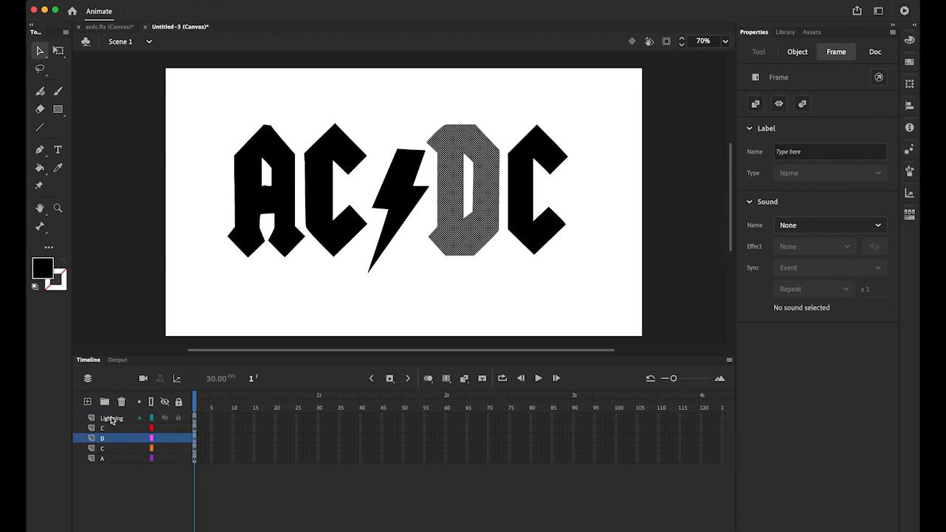
# Check which logo shape each layer holds, going from A up to Lightning.
pyautogui.click(105, 460)
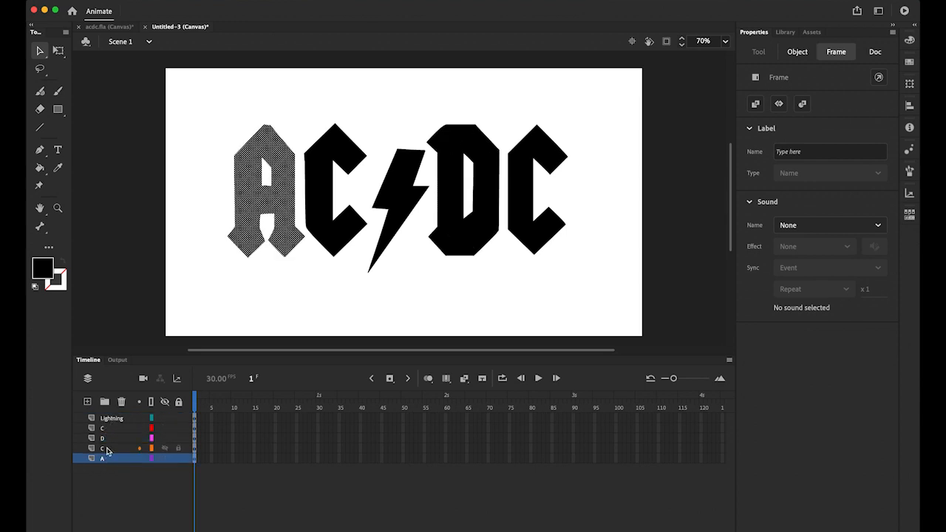
pyautogui.click(107, 449)
pyautogui.click(109, 439)
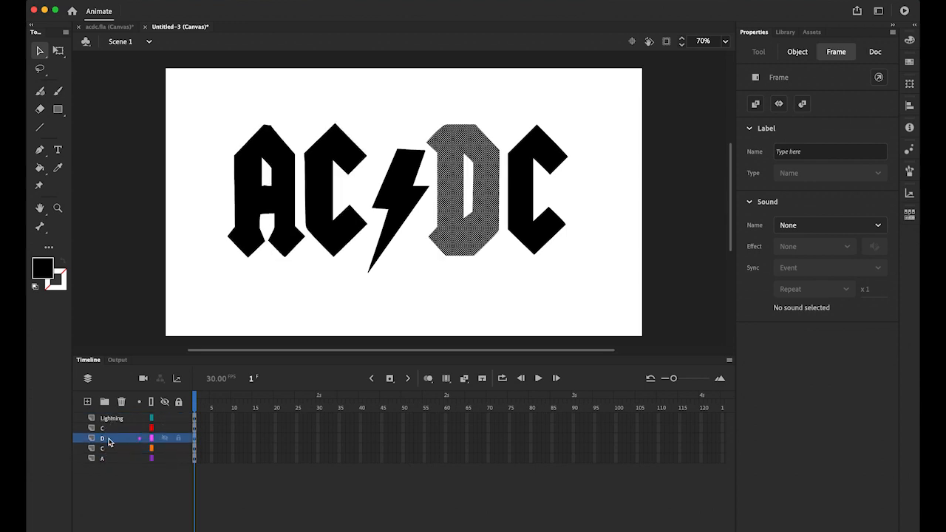
pyautogui.click(110, 429)
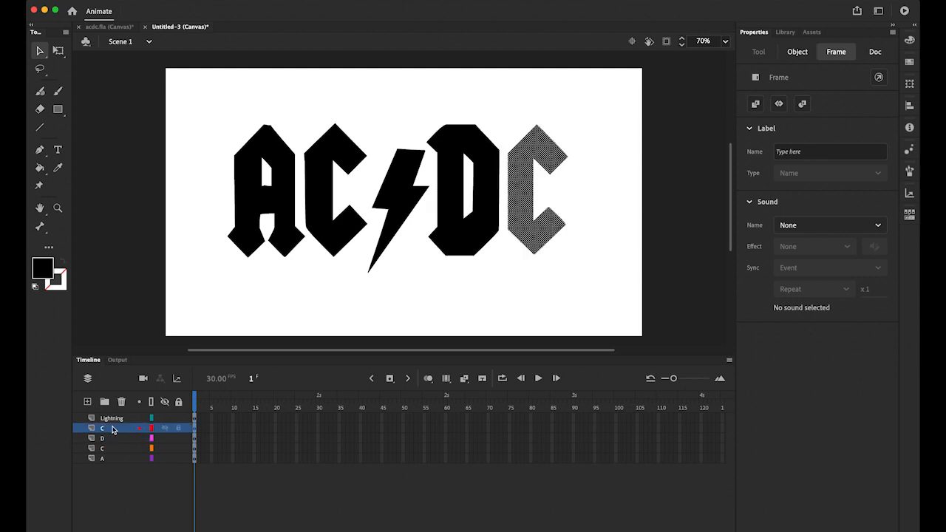
pyautogui.click(114, 420)
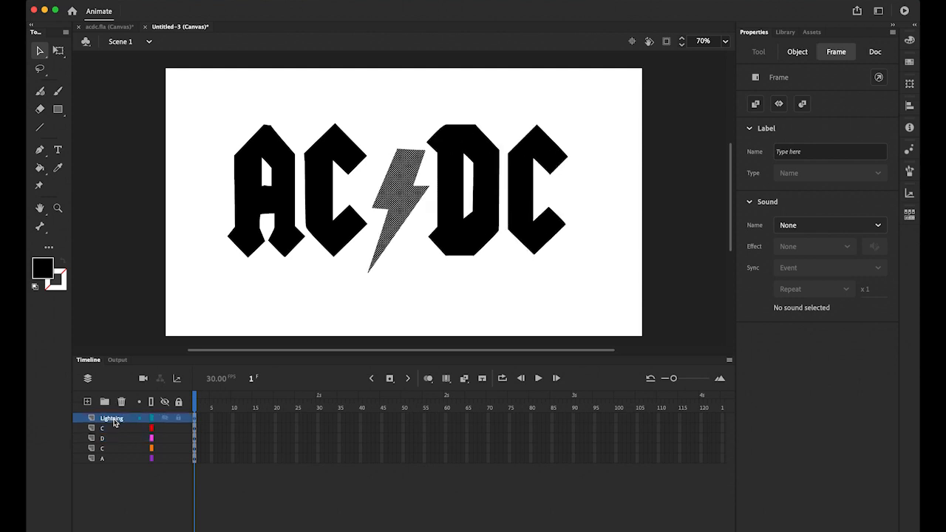
pyautogui.click(103, 494)
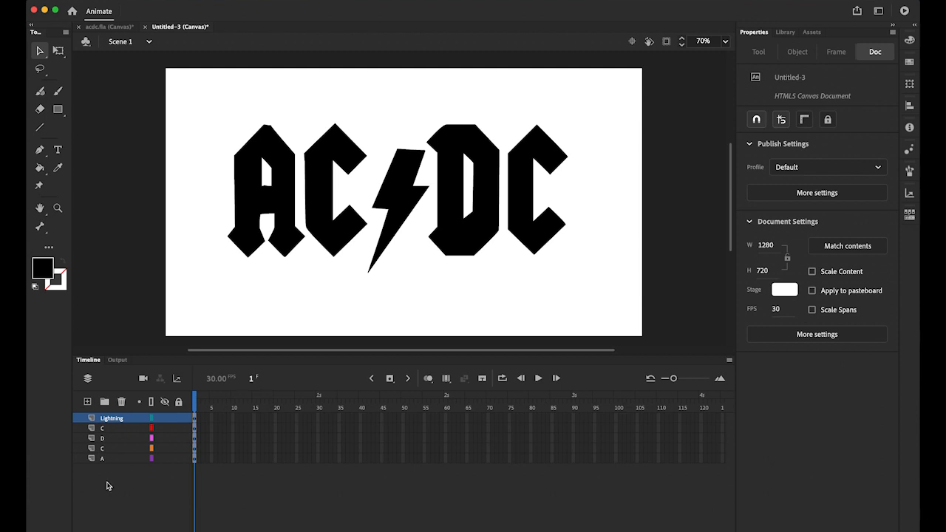
# Insert keyframes at frame 10 on all five logo layers, and select layer A.
pyautogui.click(232, 419)
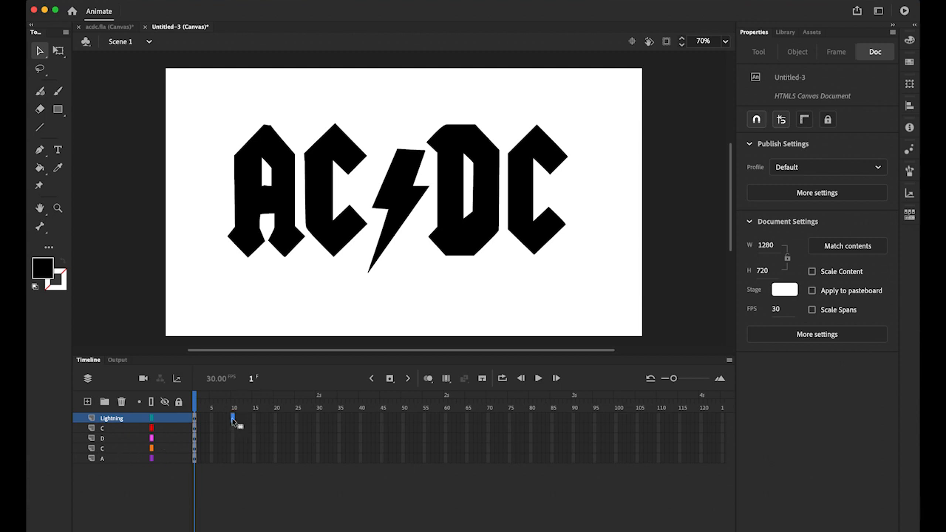
pyautogui.keyDown('shift'); pyautogui.click(233, 459); pyautogui.keyUp('shift')
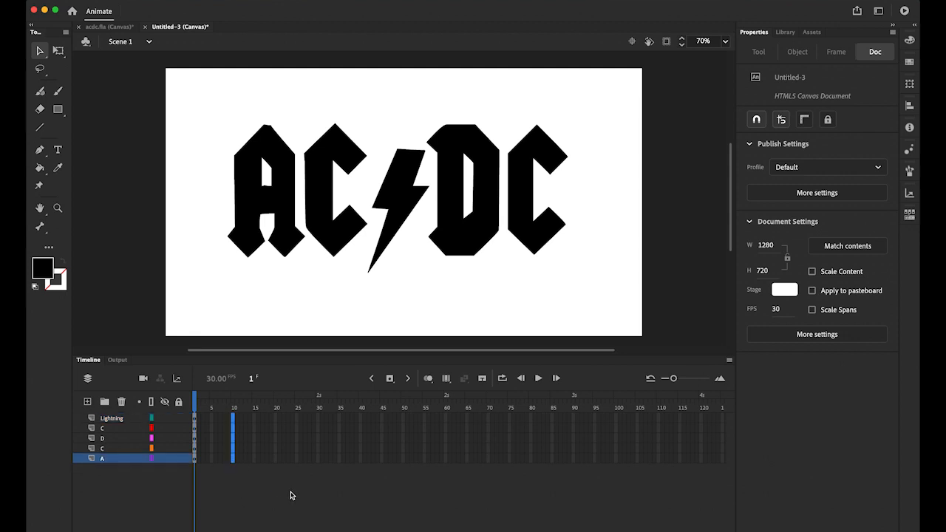
pyautogui.click(389, 381)
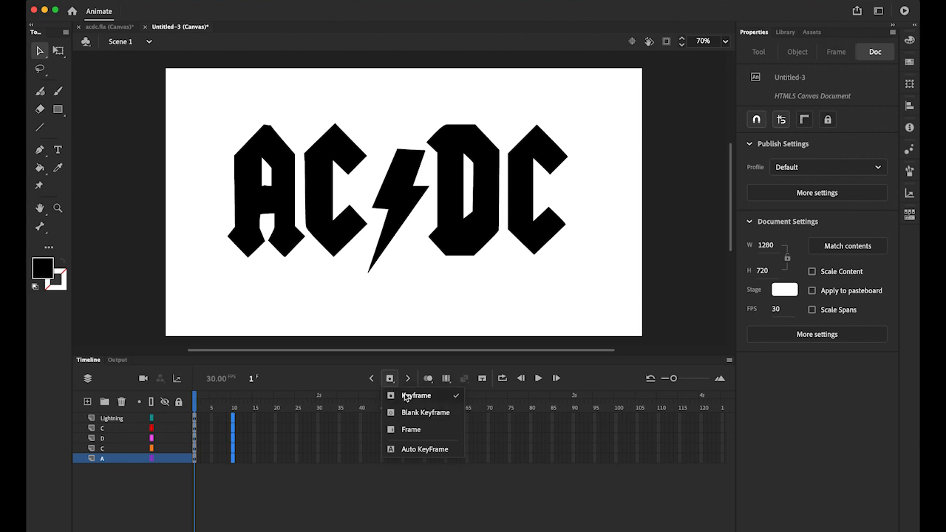
pyautogui.click(405, 396)
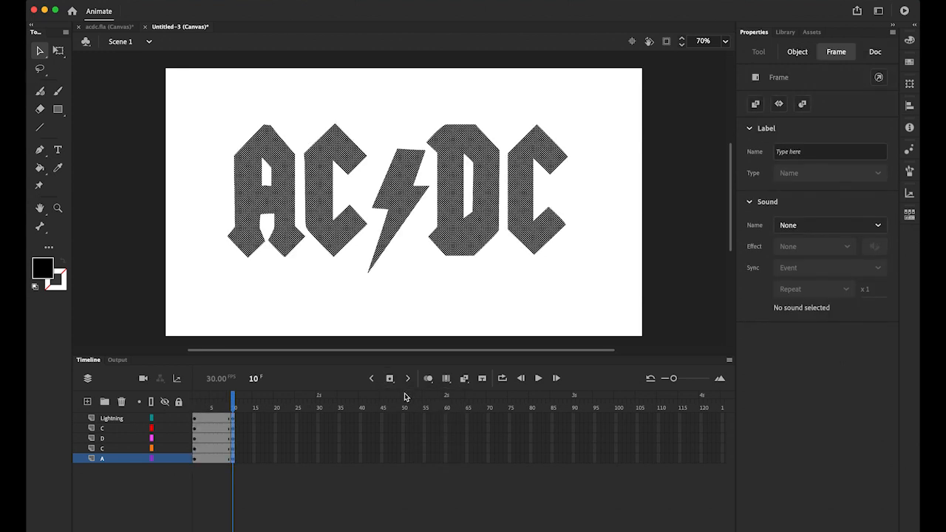
pyautogui.click(101, 460)
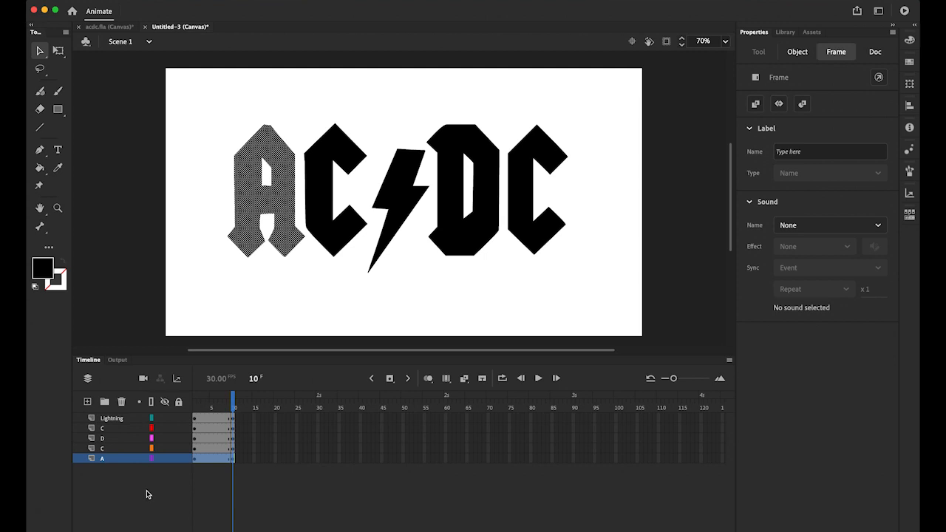
# Select the frames of all five logo layers and create classic tweens between their keyframes at frames 1 and 10.
pyautogui.keyDown('shift'); pyautogui.click(105, 421); pyautogui.keyUp('shift')
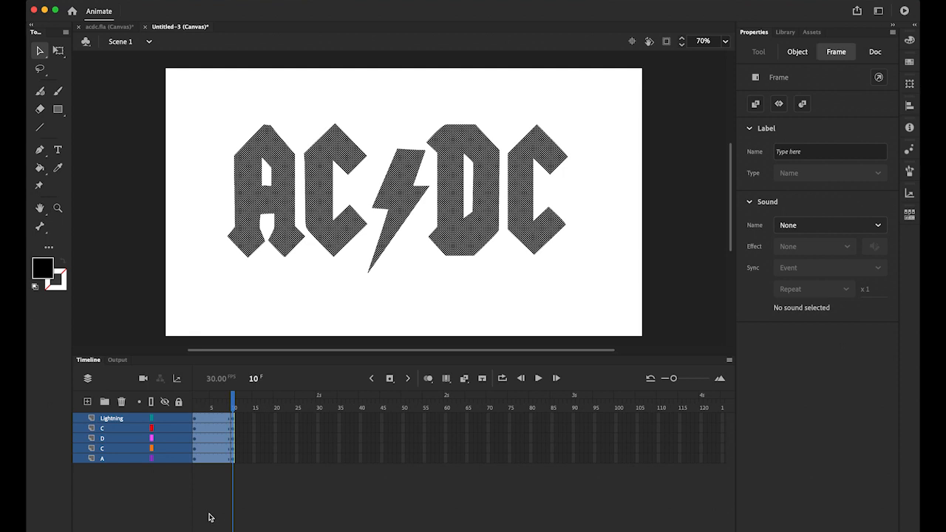
pyautogui.rightClick(210, 430)
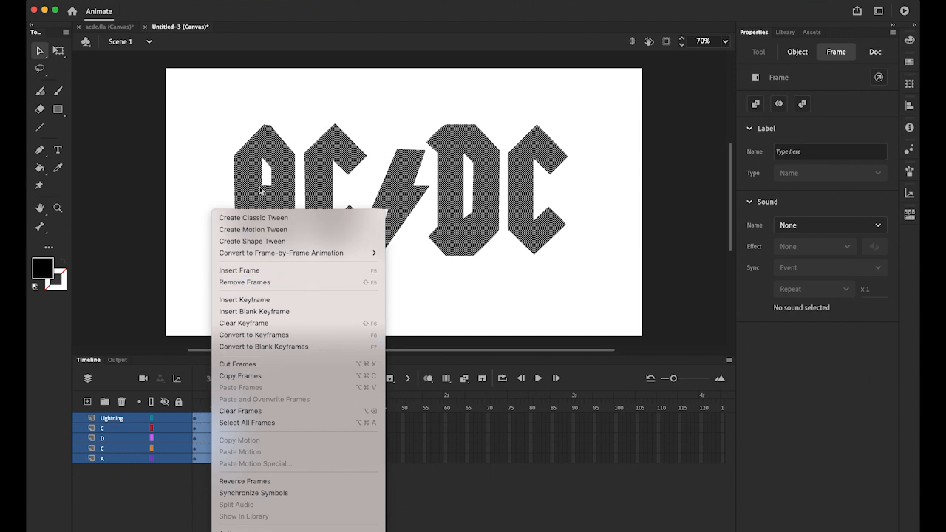
pyautogui.click(262, 220)
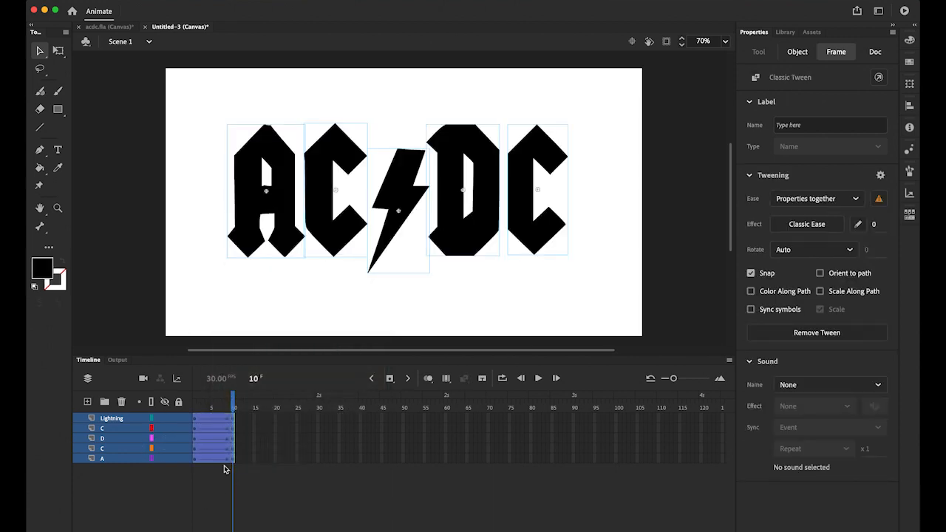
# Set the Classic Ease value to 100 for the frame 1 tweens on all five logo layers.
pyautogui.click(198, 459)
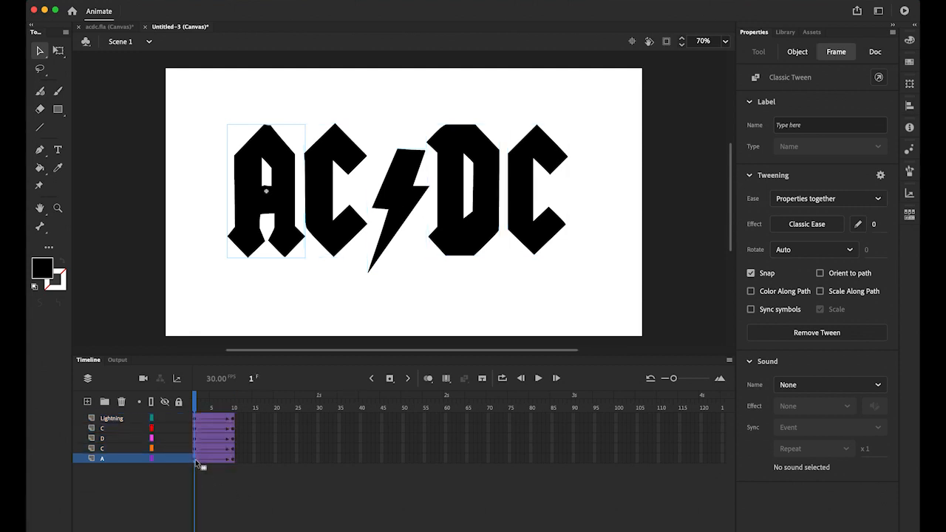
pyautogui.keyDown('shift'); pyautogui.click(195, 421); pyautogui.keyUp('shift')
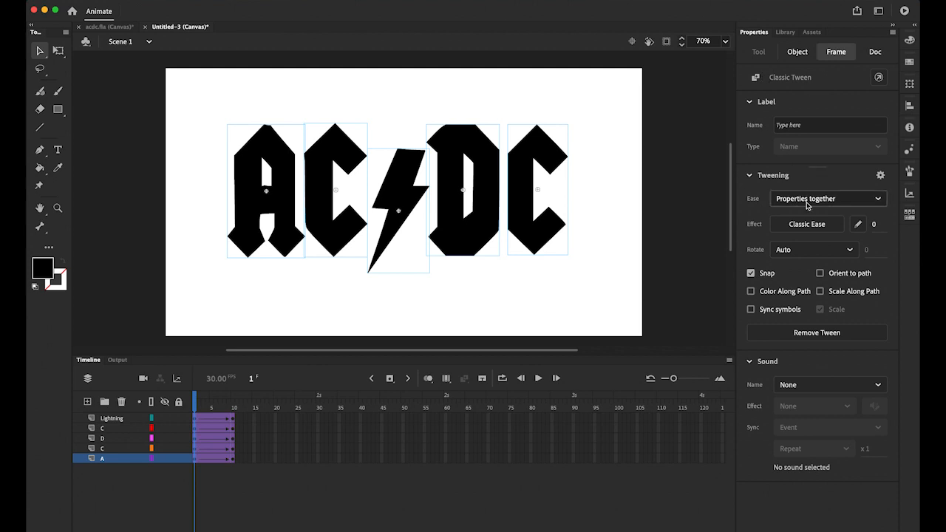
pyautogui.click(875, 227)
pyautogui.write('100')
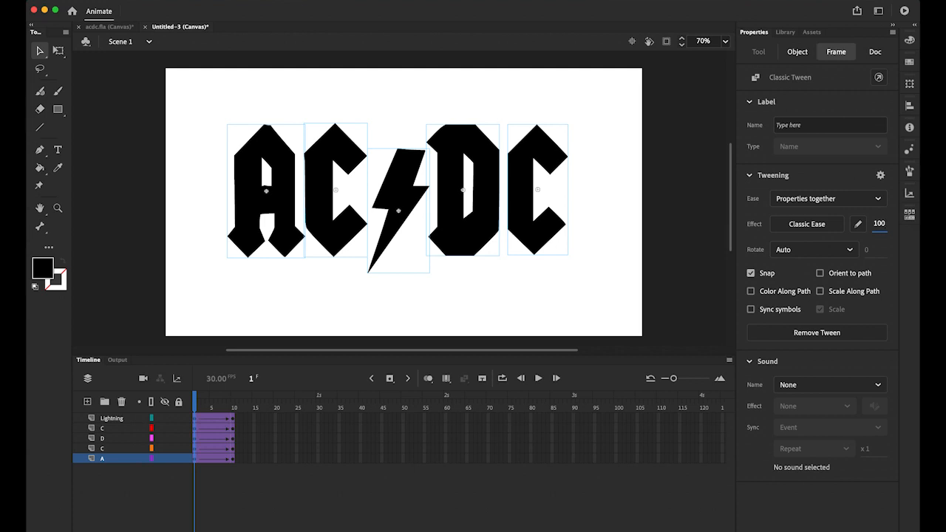
pyautogui.press('Return')
# Scale all five logo shapes together at frame 1 to about 1674 by 737, extending beyond the stage.
pyautogui.click(58, 51)
pyautogui.press('super+a')
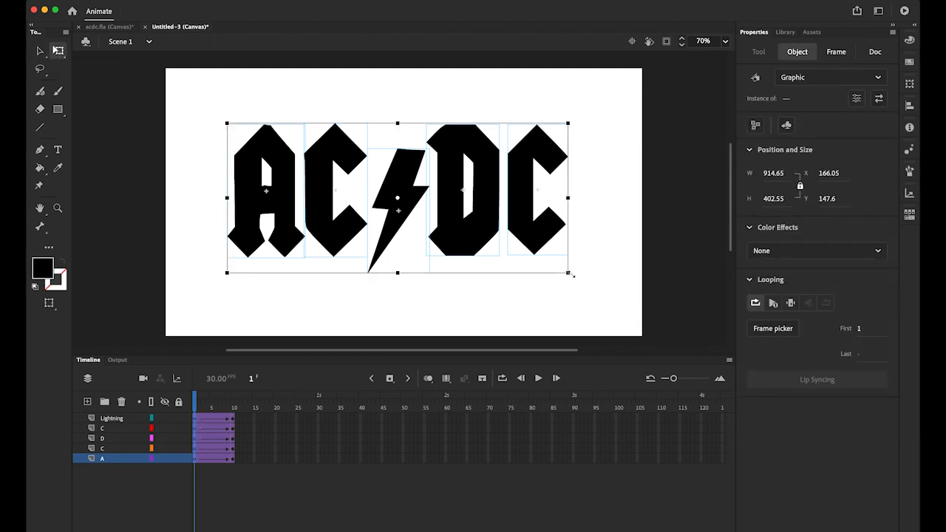
pyautogui.moveTo(567, 273); pyautogui.dragTo(713, 383)
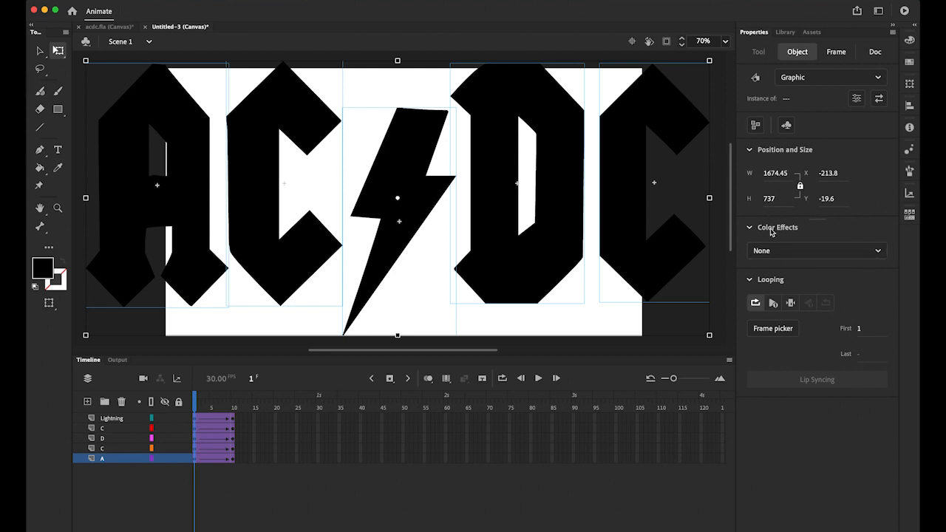
# Apply an Alpha color effect of 0% to all the enlarged logo shapes at frame 1.
pyautogui.click(879, 252)
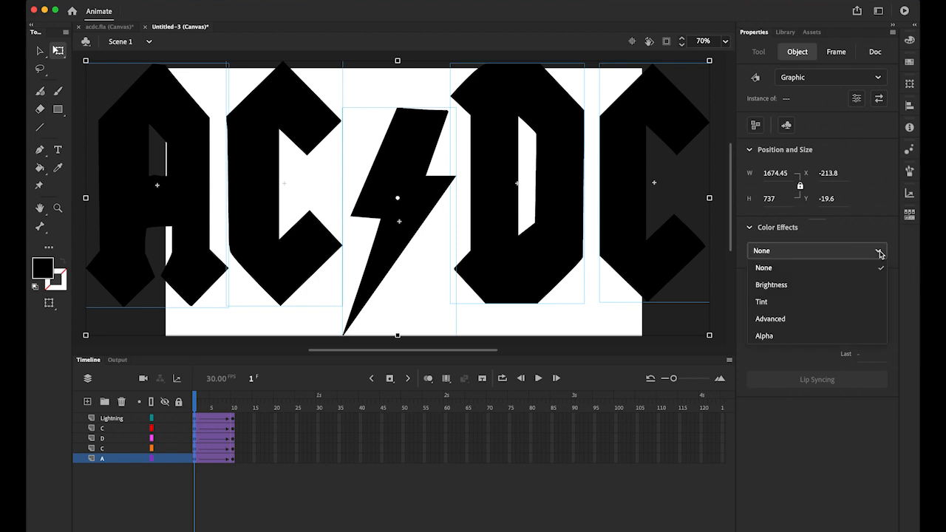
pyautogui.click(796, 334)
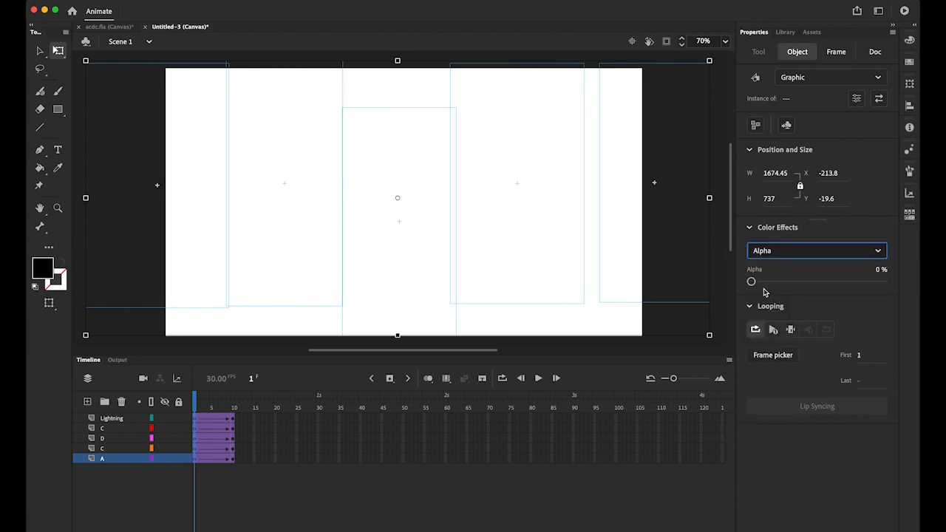
pyautogui.moveTo(751, 281); pyautogui.dragTo(665, 291)
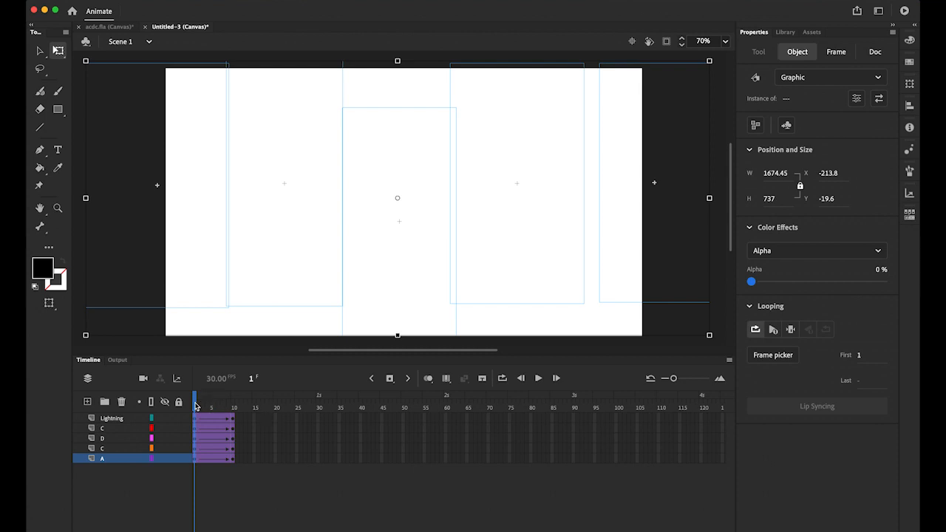
# Preview the scaling fade-in animation from frame 1.
pyautogui.moveTo(196, 405); pyautogui.dragTo(213, 412)
pyautogui.moveTo(224, 413); pyautogui.dragTo(160, 409)
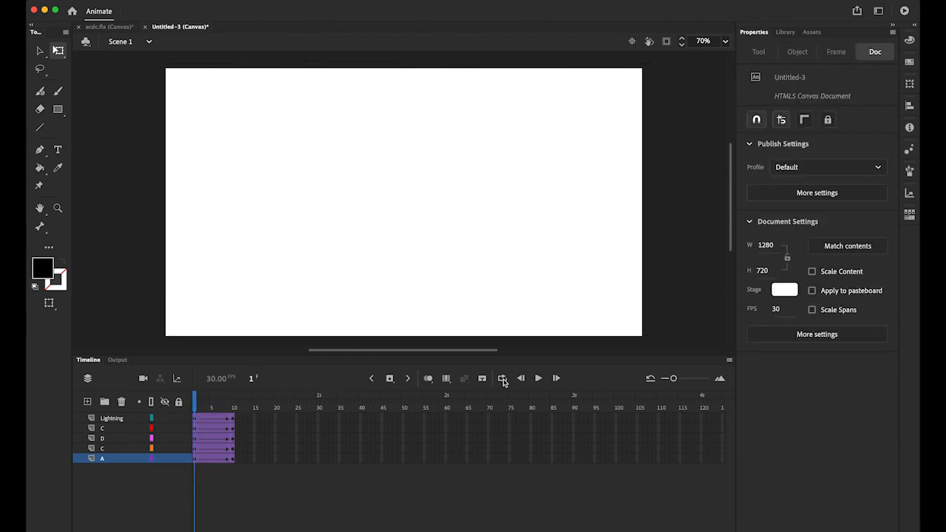
pyautogui.click(538, 378)
pyautogui.click(538, 378)
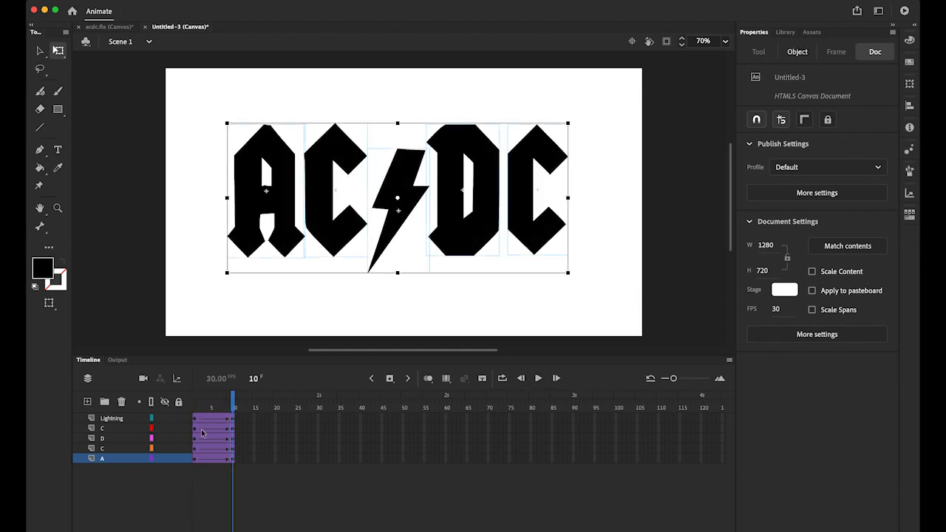
# Shift the first C layer's tween to start at frame 6 and the D layer's tween to start at frame 11.
pyautogui.click(40, 50)
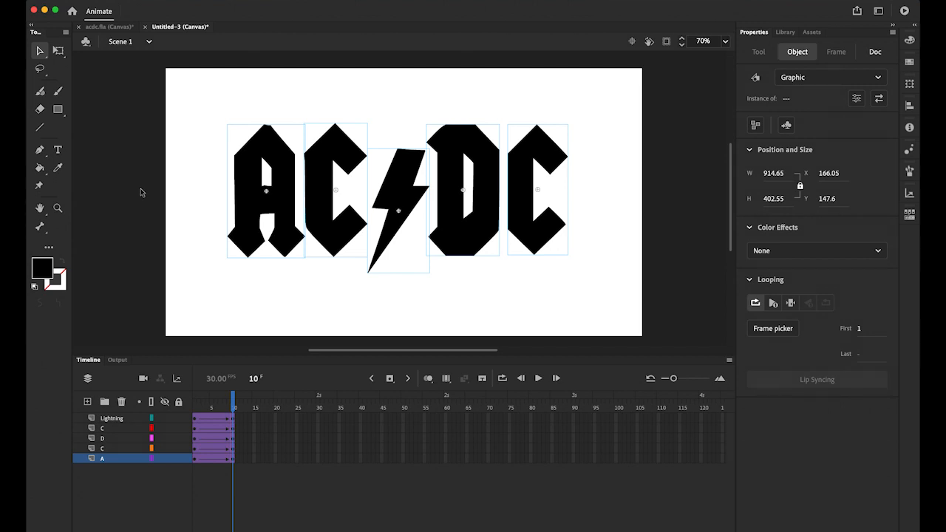
pyautogui.click(107, 458)
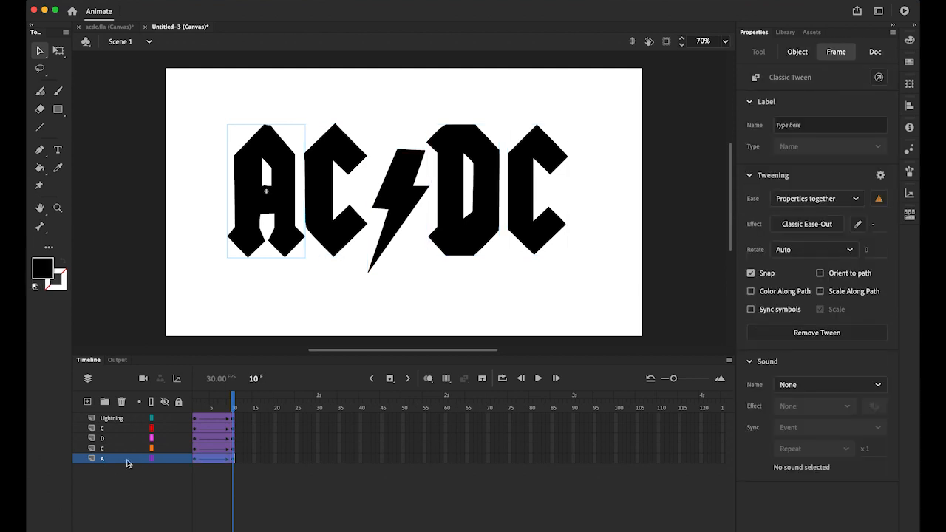
pyautogui.click(107, 449)
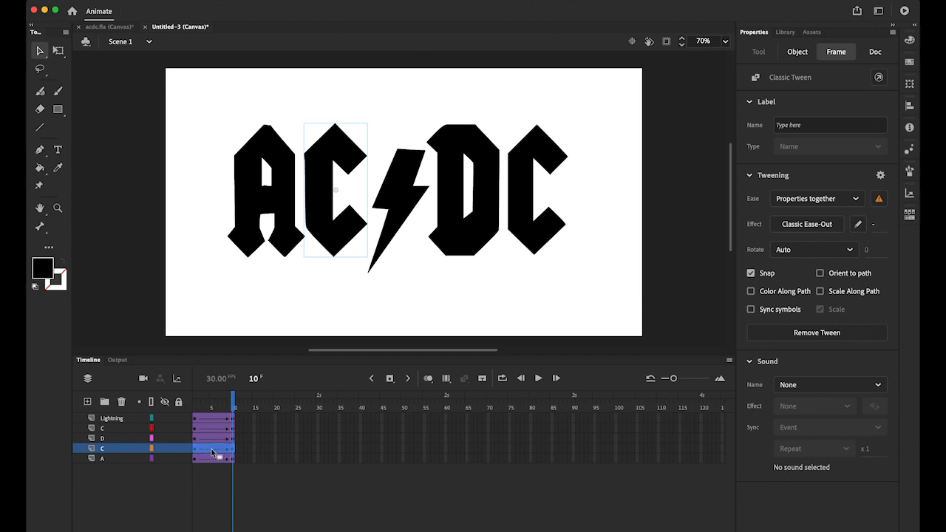
pyautogui.moveTo(211, 448); pyautogui.dragTo(233, 453)
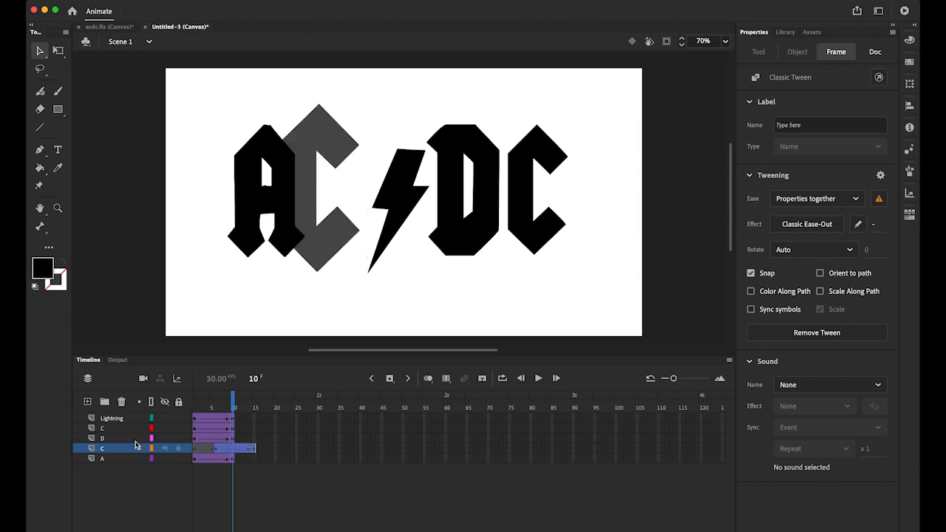
pyautogui.click(109, 442)
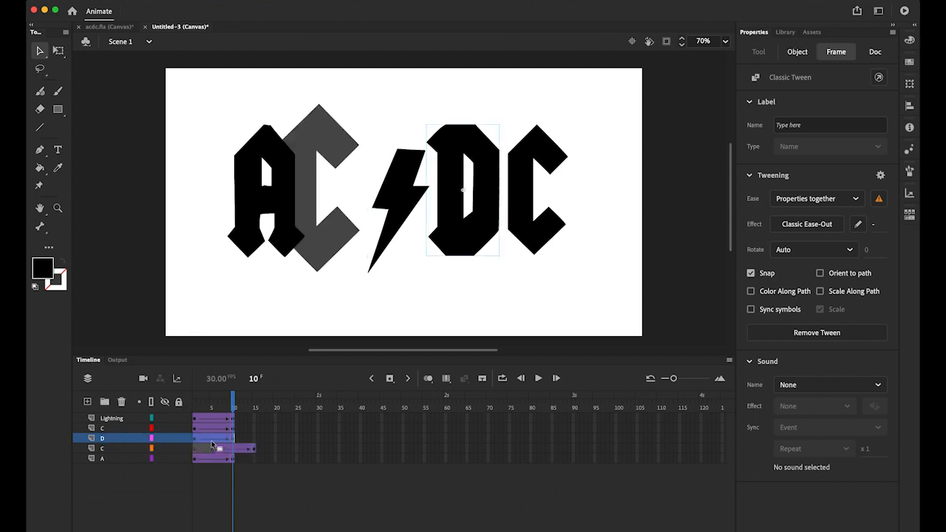
pyautogui.moveTo(217, 446); pyautogui.dragTo(280, 435)
# Shift the last C layer's tween to start at frame 16 and Lightning's to start at frame 21, and preview the sequence.
pyautogui.click(118, 428)
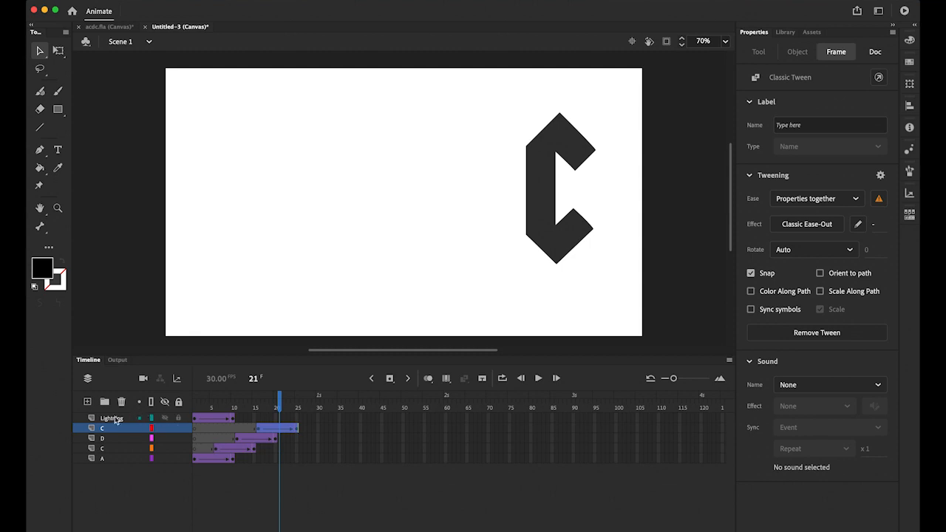
pyautogui.click(117, 419)
pyautogui.moveTo(214, 420); pyautogui.dragTo(126, 401)
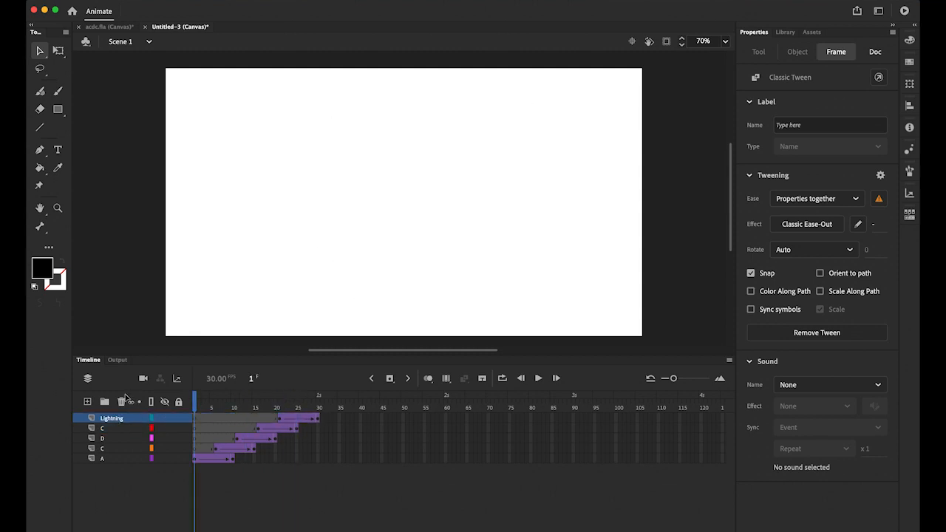
pyautogui.click(538, 378)
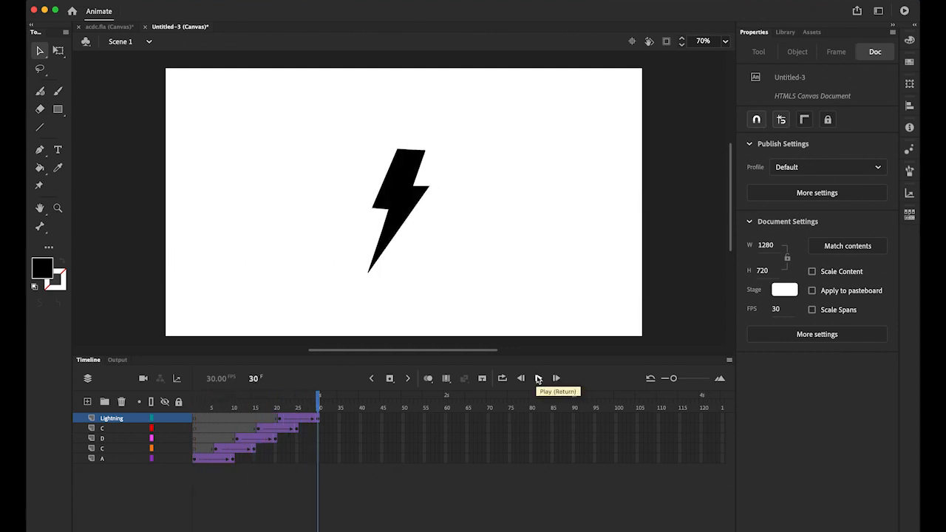
# Insert keyframes at frame 30 on the A, D and both C layers.
pyautogui.click(319, 430)
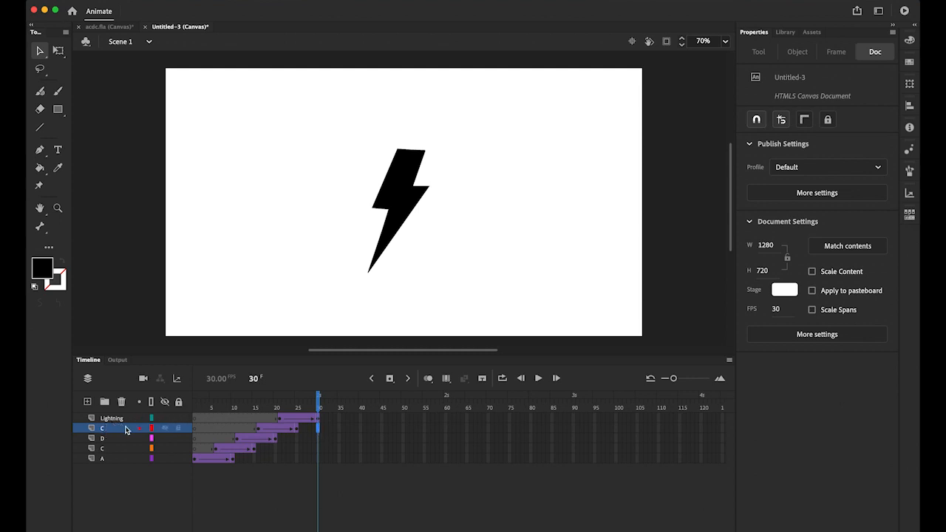
pyautogui.click(318, 459)
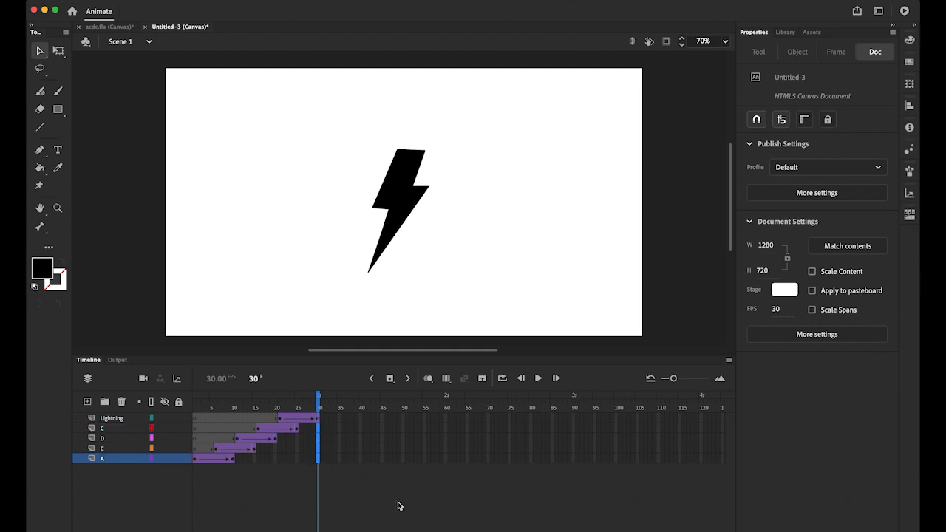
pyautogui.click(390, 378)
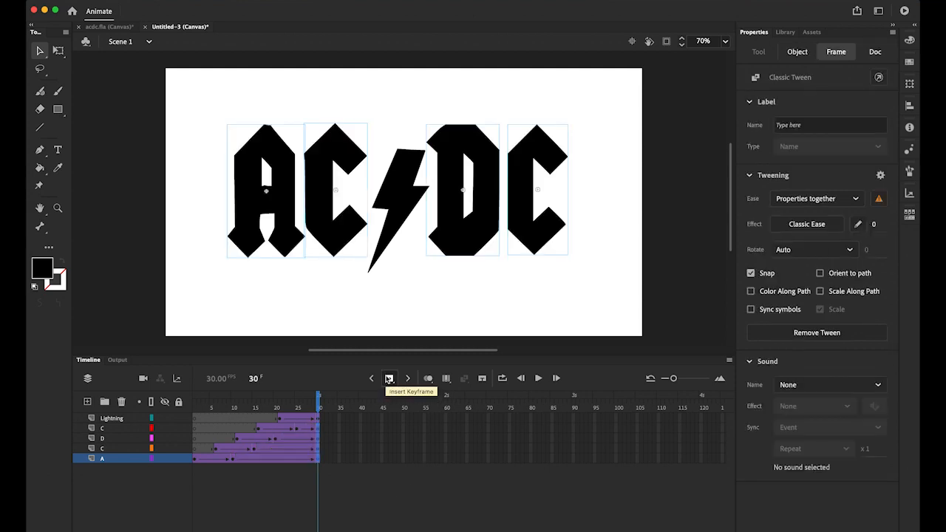
# Play the staggered logo animation from frame 1 to frame 30.
pyautogui.click(318, 398)
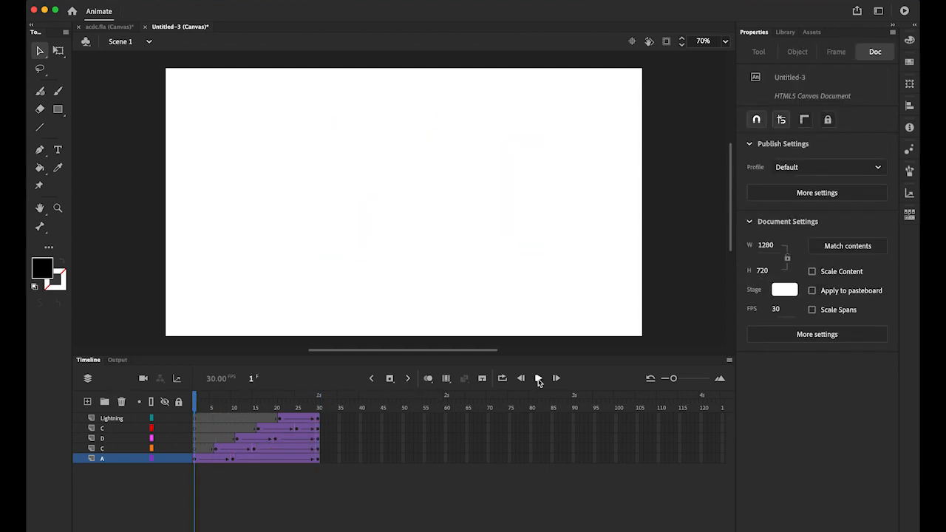
pyautogui.click(537, 378)
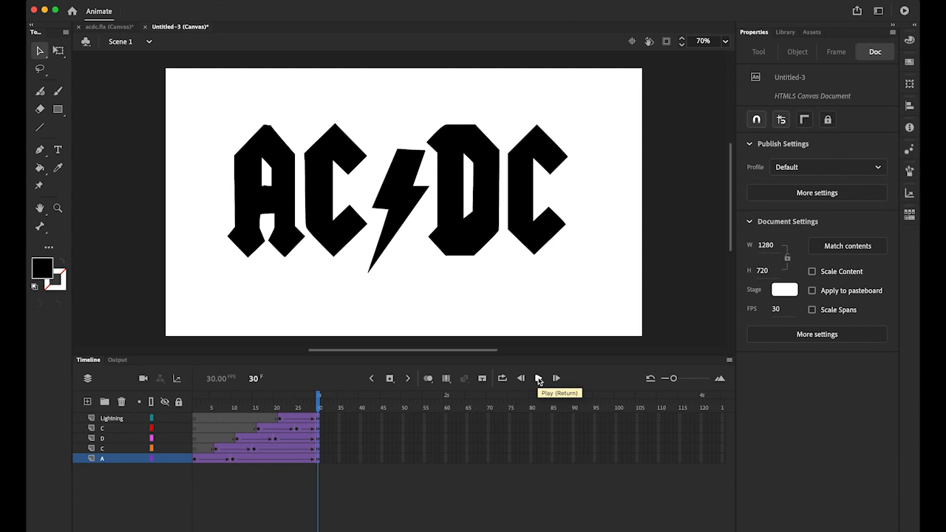
pyautogui.click(538, 379)
pyautogui.click(538, 378)
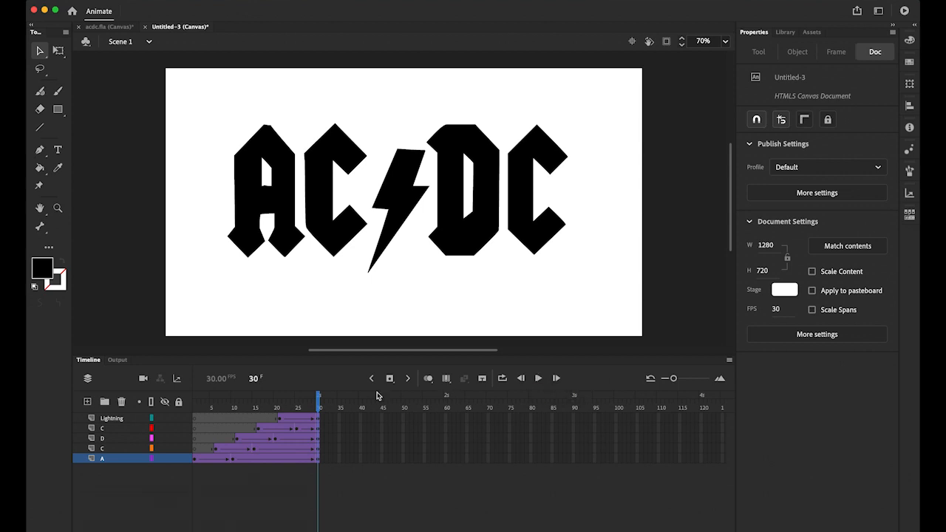
# Select all five logo shapes at frame 30 and copy them.
pyautogui.moveTo(319, 406)
pyautogui.mouseDown()
pyautogui.moveTo(180, 401)
pyautogui.moveTo(319, 407)
pyautogui.mouseUp()
pyautogui.moveTo(320, 403); pyautogui.dragTo(340, 410)
pyautogui.moveTo(199, 97); pyautogui.dragTo(615, 323)
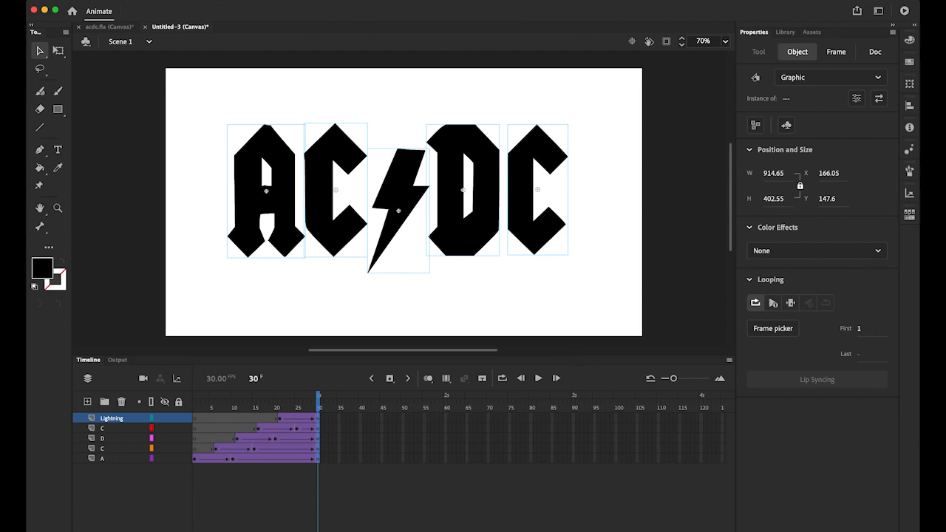
pyautogui.click(117, 0)
pyautogui.click(149, 50)
# Add a new top layer, insert a keyframe at frame 31 and paste the copied logo shapes there in place.
pyautogui.click(86, 402)
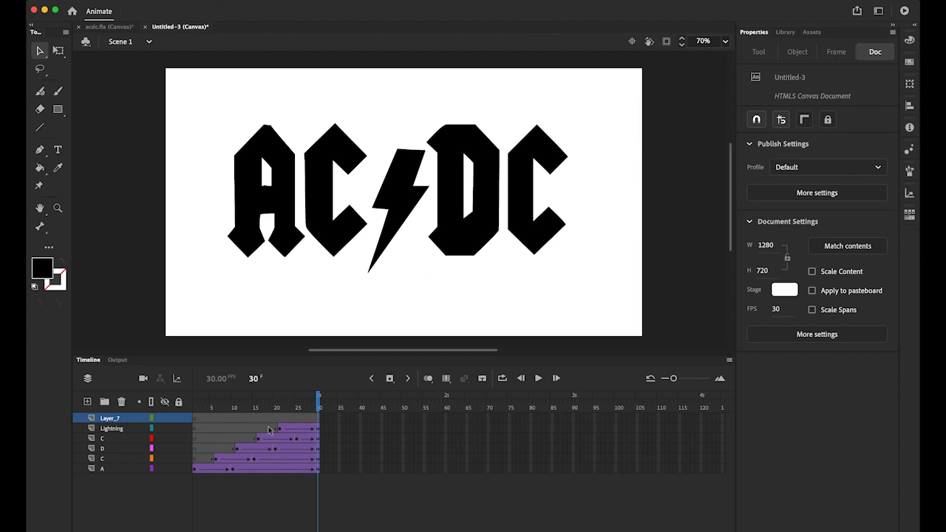
pyautogui.click(320, 419)
pyautogui.click(390, 378)
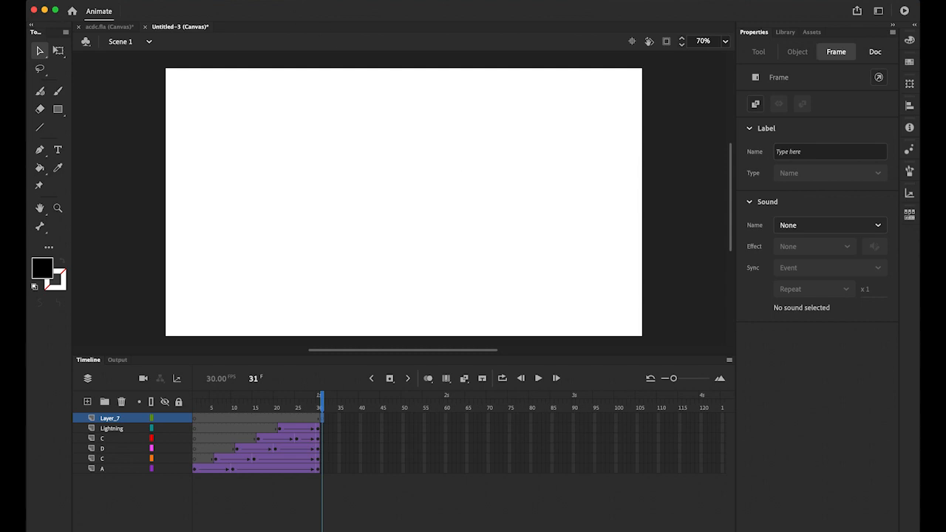
pyautogui.click(119, 1)
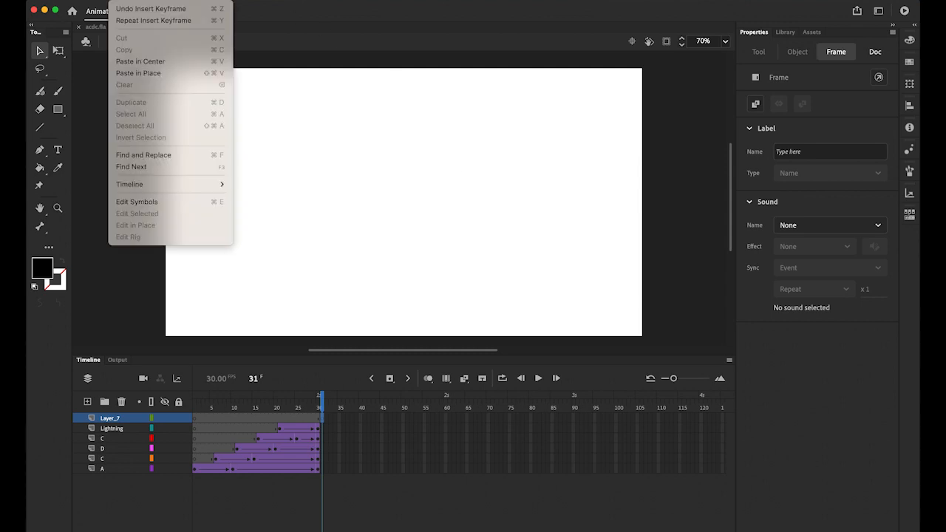
pyautogui.click(138, 73)
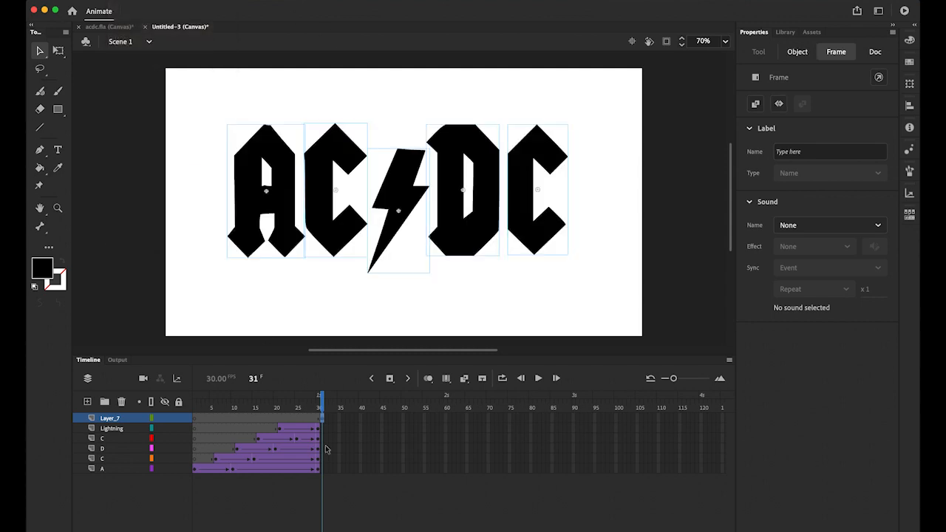
pyautogui.moveTo(323, 403); pyautogui.dragTo(322, 404)
pyautogui.click(358, 479)
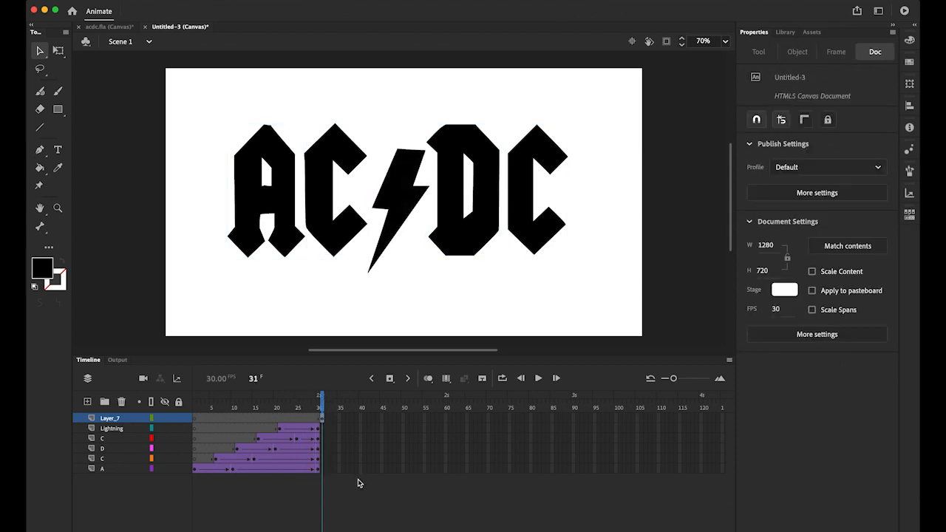
# Add another layer above the pasted logo and insert a keyframe on it at frame 31.
pyautogui.click(87, 403)
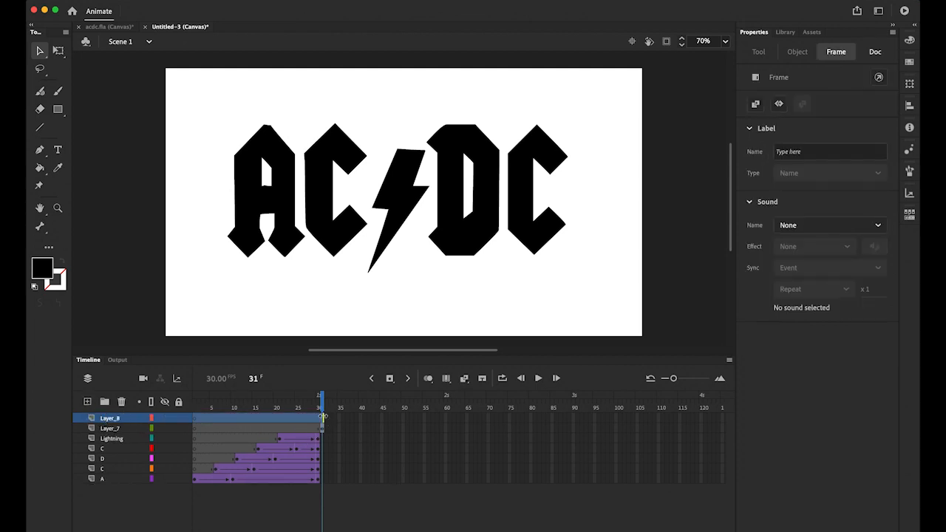
pyautogui.click(321, 418)
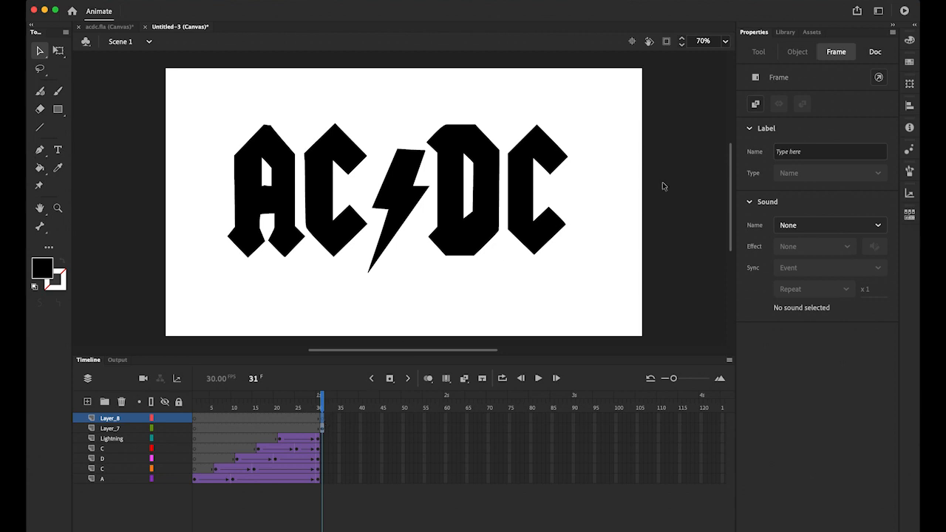
# Place acdc.png from the library on the top layer at frame 31, aligned over the black logo.
pyautogui.click(785, 33)
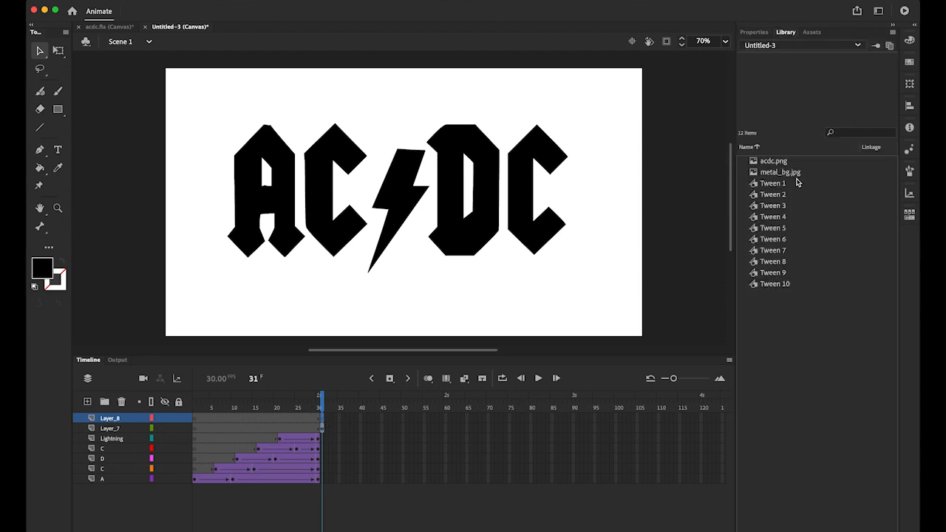
pyautogui.click(766, 161)
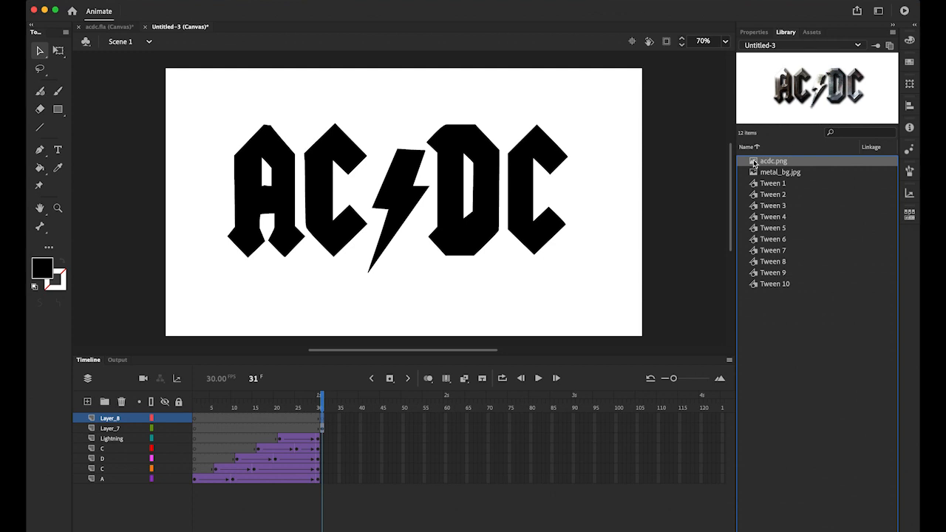
pyautogui.moveTo(753, 163); pyautogui.dragTo(394, 221)
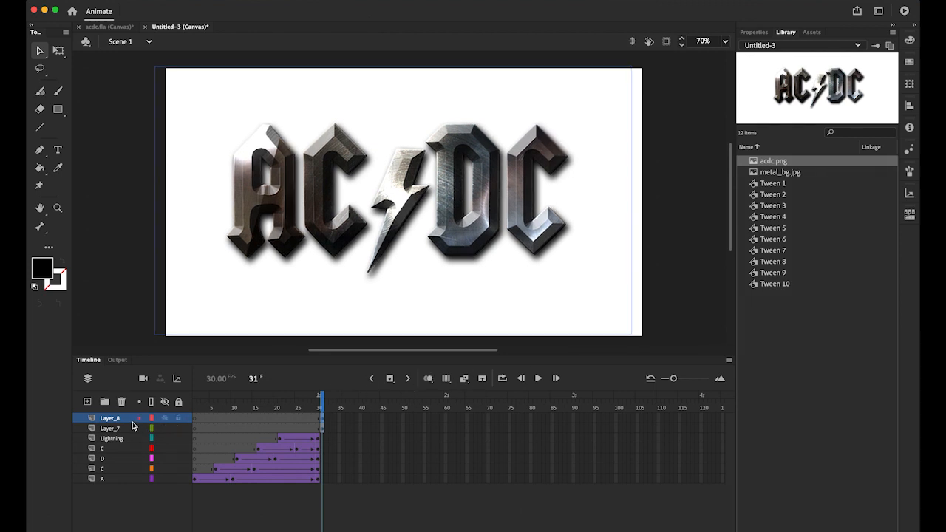
# Toggle the visibility of Layer_8 at frame 31 to compare the metallic artwork's alignment with the black logo shapes beneath.
pyautogui.click(164, 419)
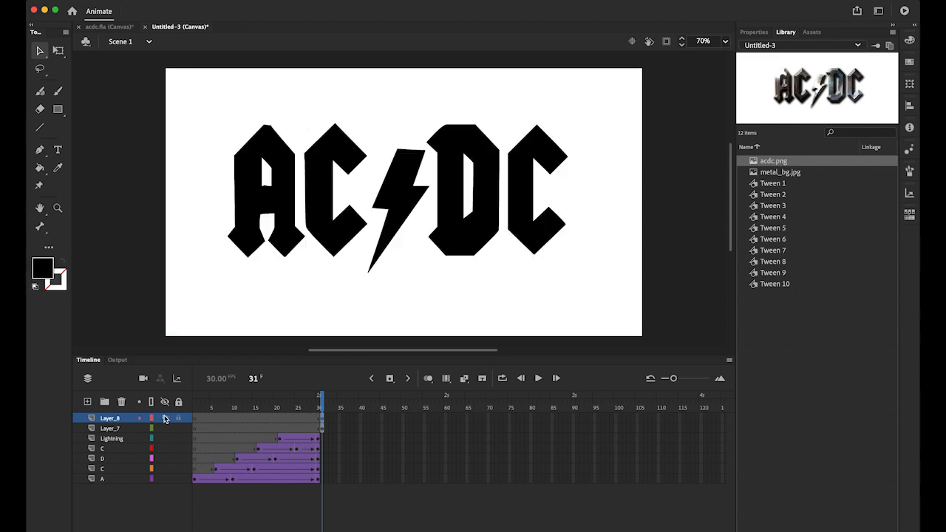
pyautogui.click(164, 418)
pyautogui.click(164, 418)
pyautogui.click(164, 418)
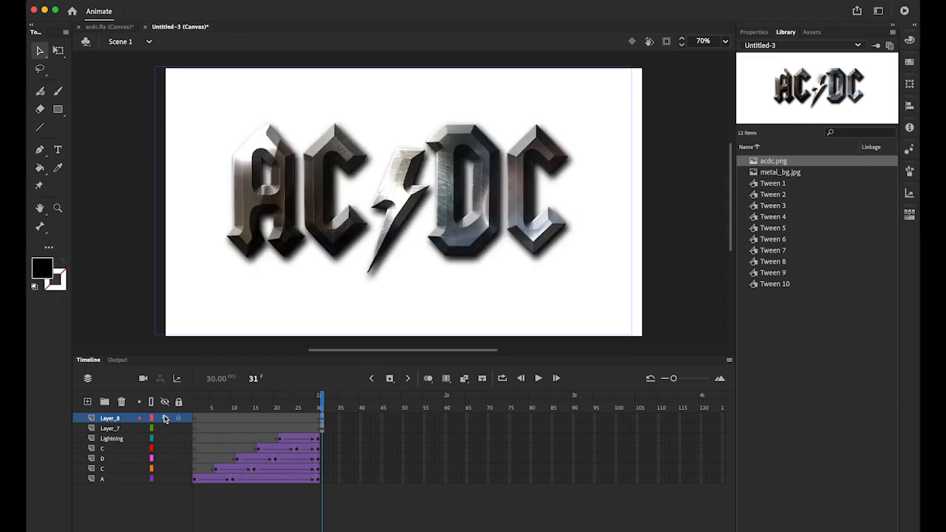
pyautogui.click(164, 419)
pyautogui.click(164, 418)
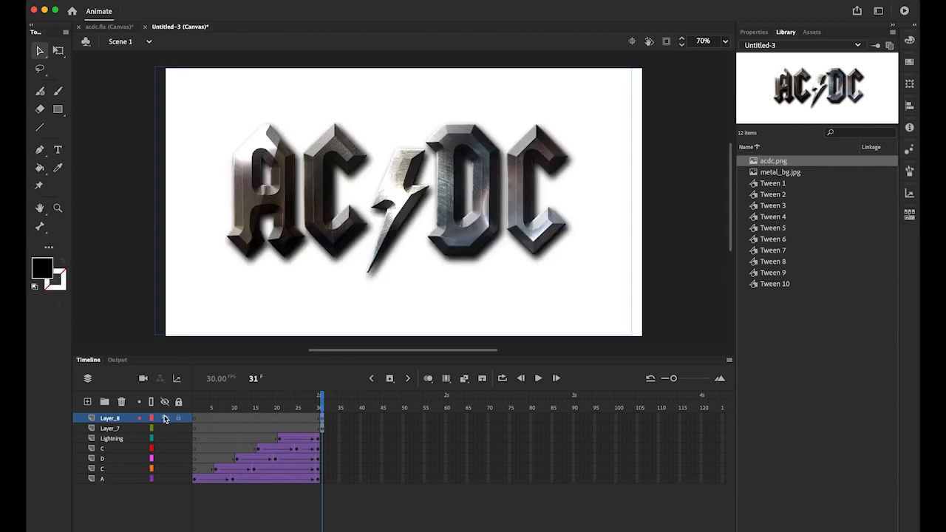
pyautogui.click(322, 429)
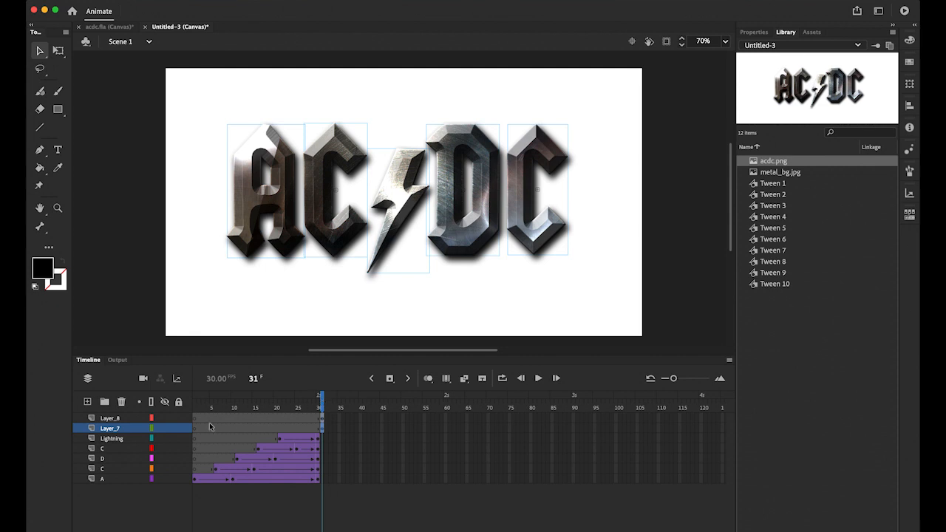
pyautogui.click(165, 418)
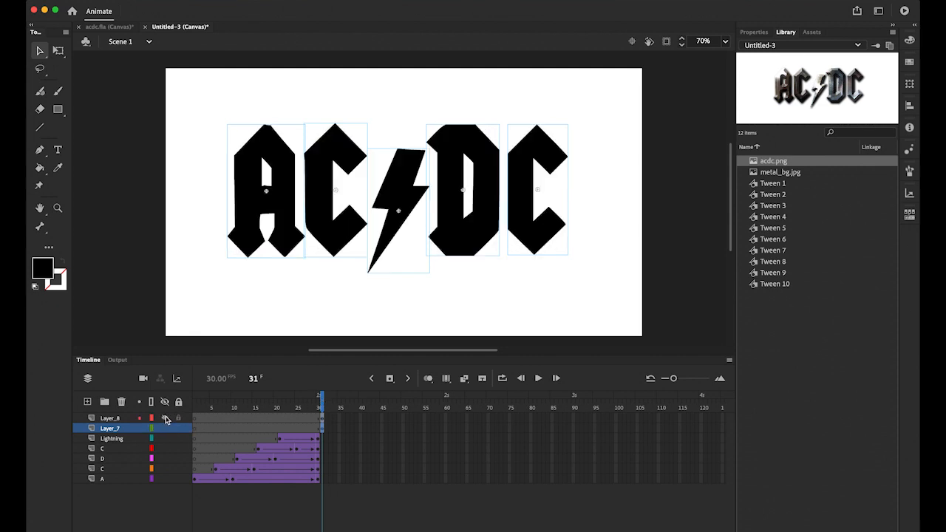
pyautogui.click(166, 419)
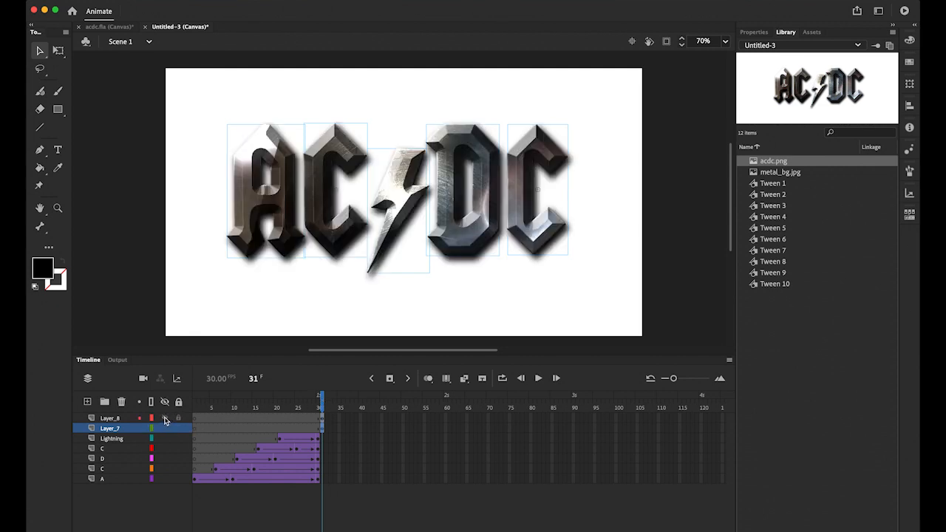
# Insert keyframes at frame 60 on both Layer_8 and Layer_7.
pyautogui.click(445, 418)
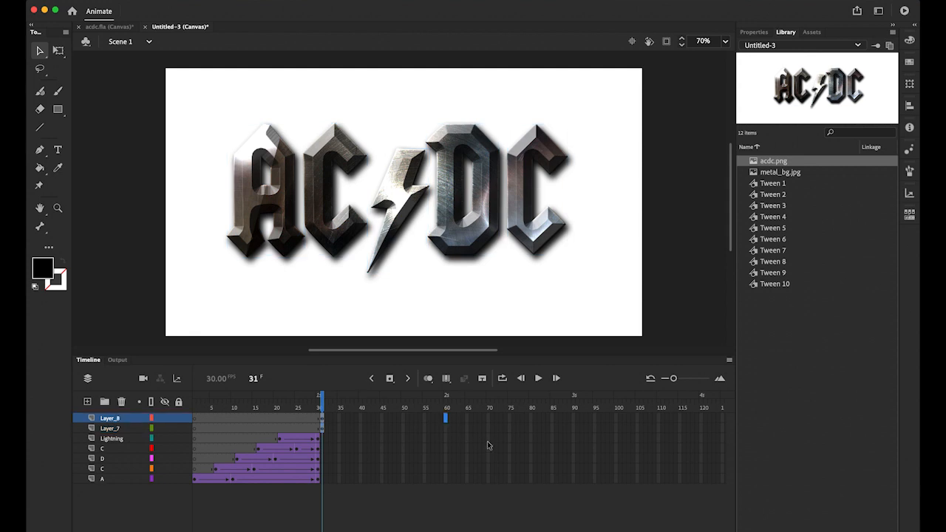
pyautogui.keyDown('shift'); pyautogui.click(446, 432); pyautogui.keyUp('shift')
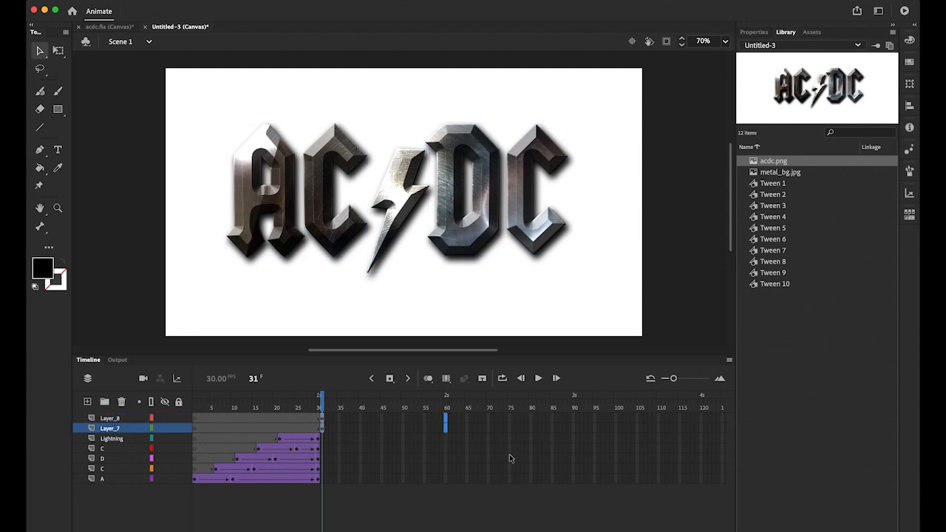
pyautogui.click(390, 381)
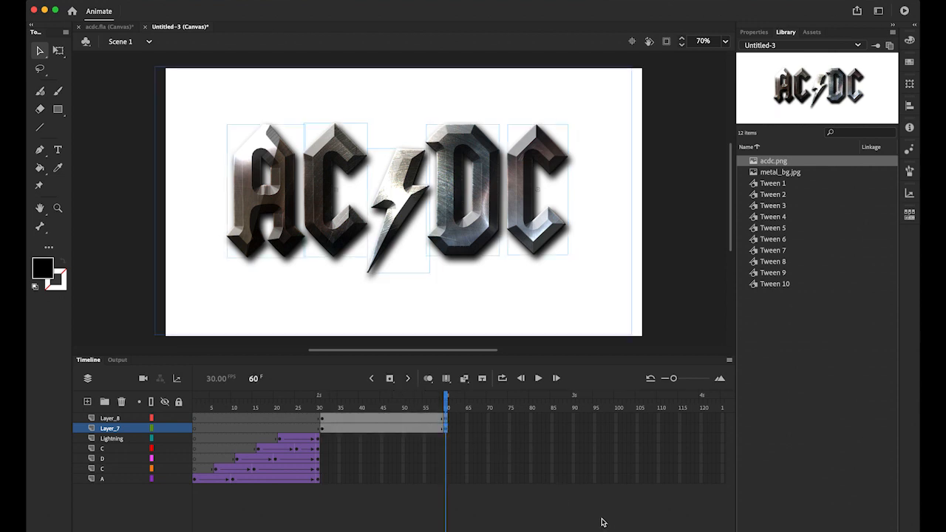
# Create classic tweens on Layer_7 and Layer_8 together.
pyautogui.click(106, 429)
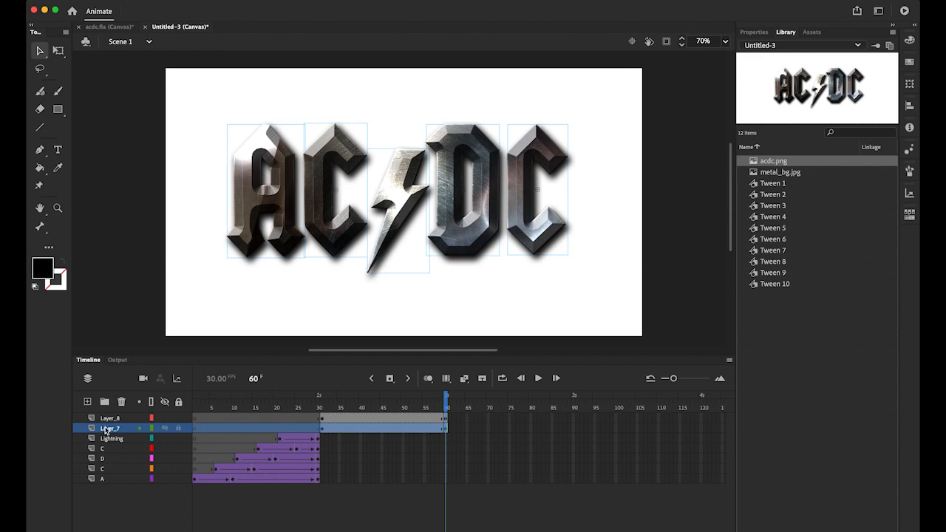
pyautogui.keyDown('shift'); pyautogui.click(109, 419); pyautogui.keyUp('shift')
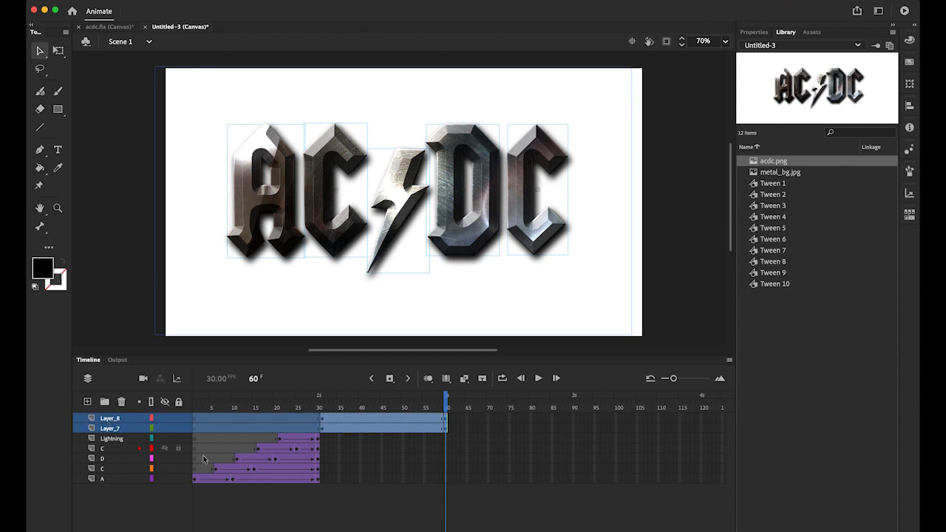
pyautogui.rightClick(383, 422)
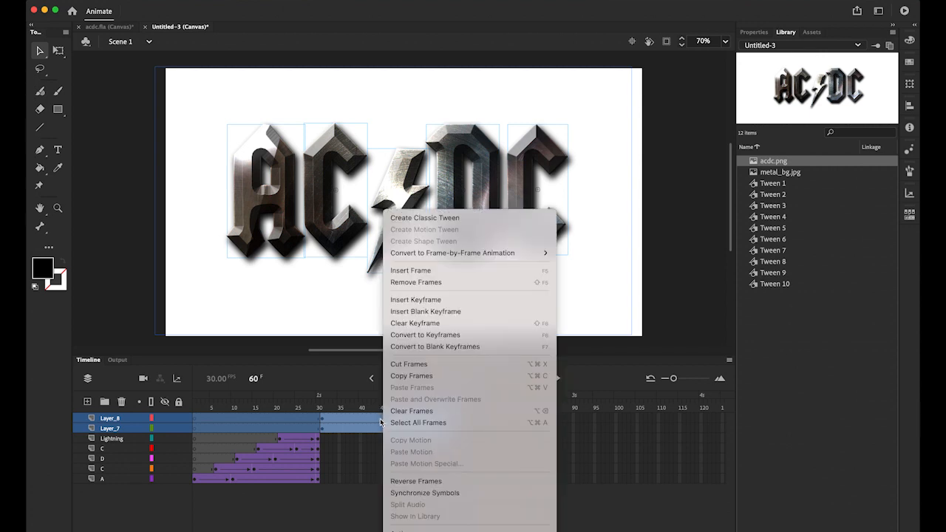
pyautogui.click(438, 219)
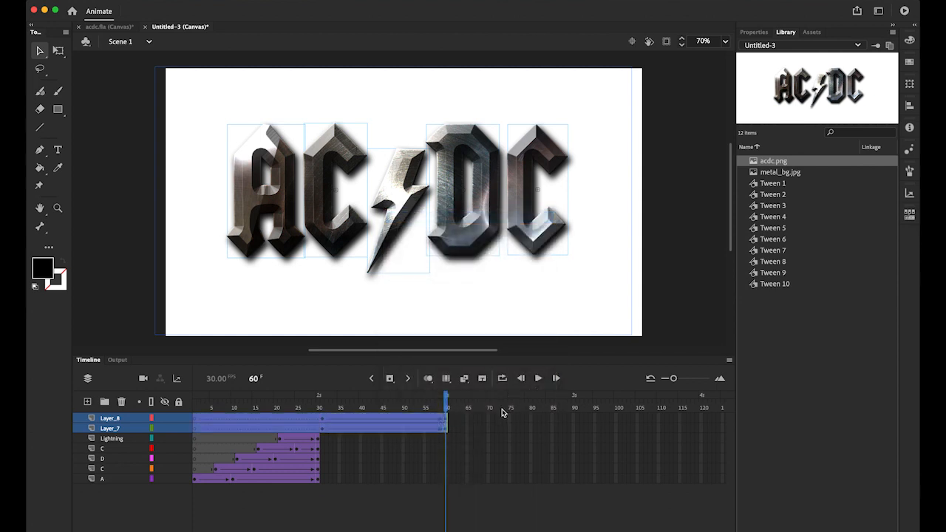
# Hide Layer_8 and set the black logo on Layer_7 to 0% alpha at frame 60.
pyautogui.moveTo(446, 405); pyautogui.dragTo(367, 416)
pyautogui.moveTo(413, 421); pyautogui.dragTo(323, 425)
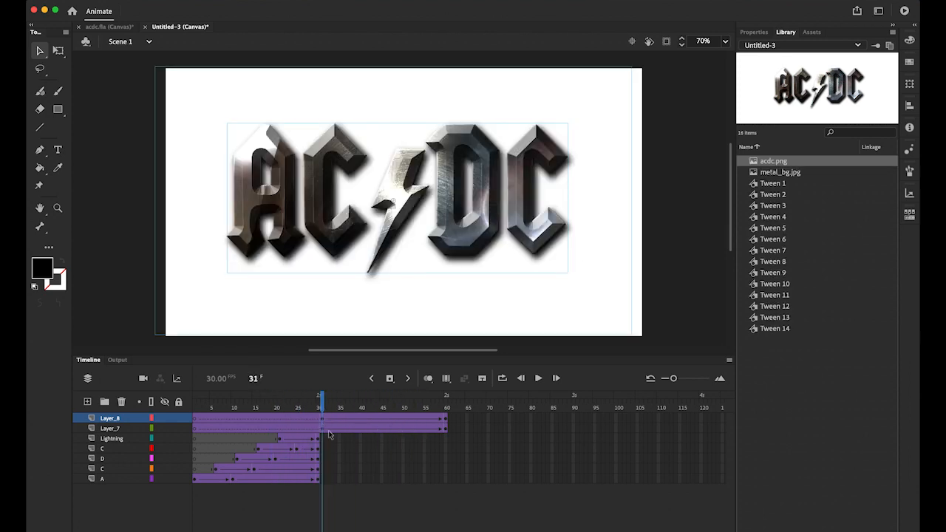
pyautogui.click(165, 419)
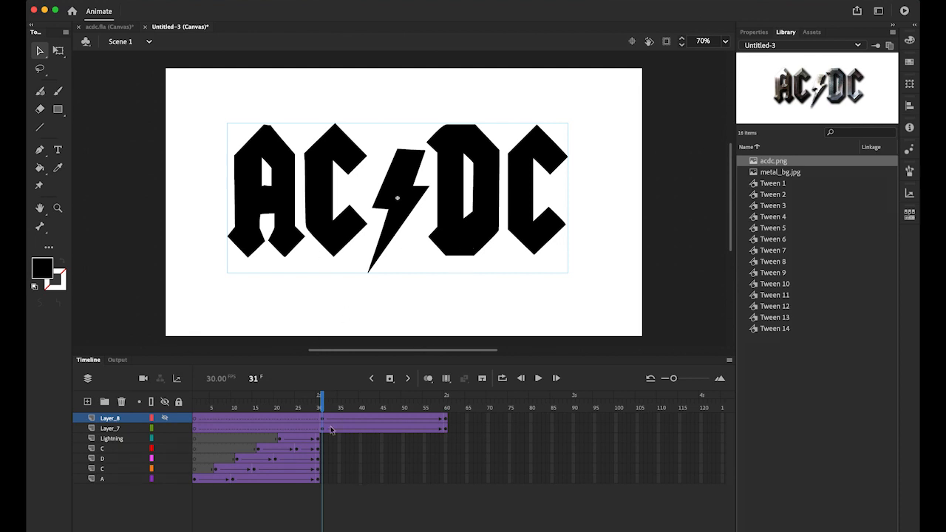
pyautogui.moveTo(324, 430); pyautogui.dragTo(326, 431)
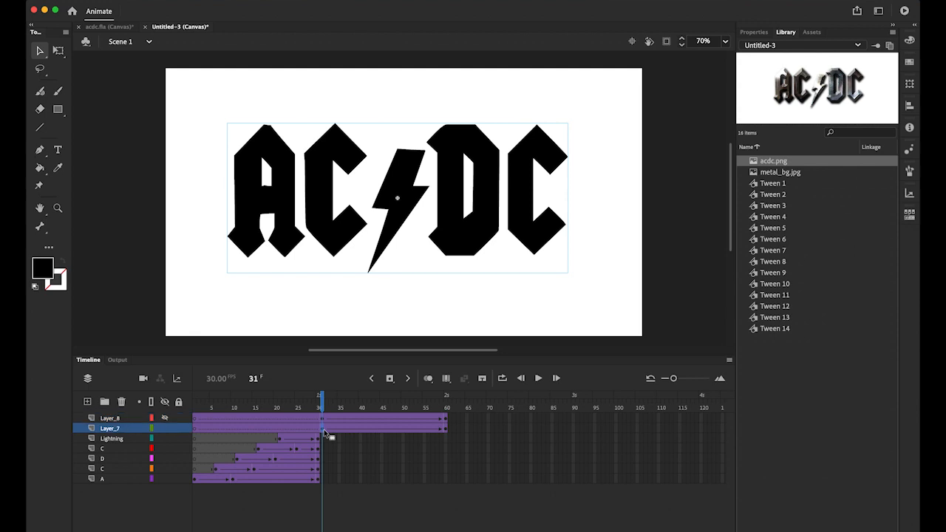
pyautogui.click(446, 431)
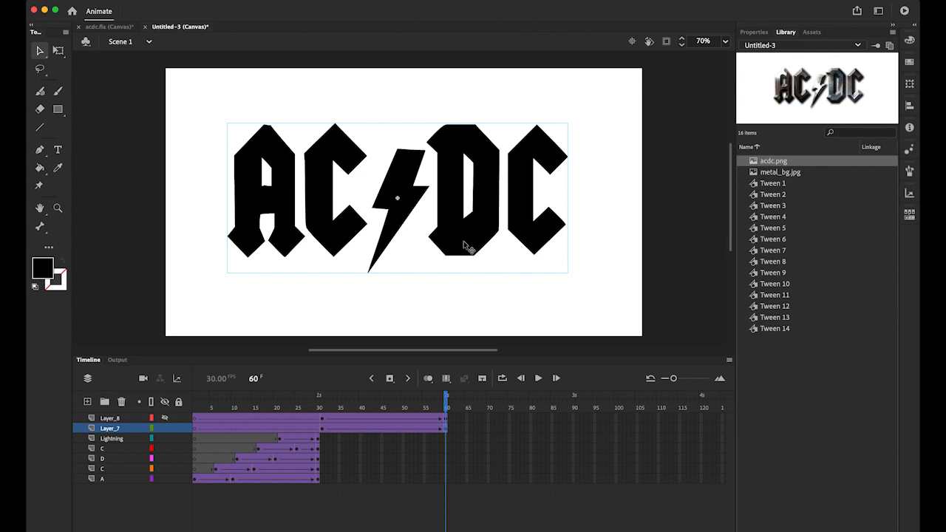
pyautogui.click(754, 33)
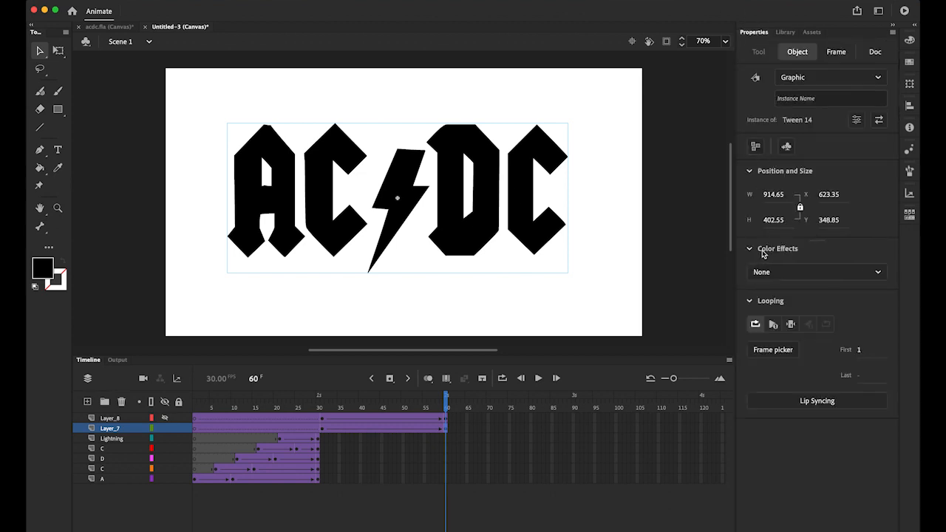
pyautogui.click(879, 275)
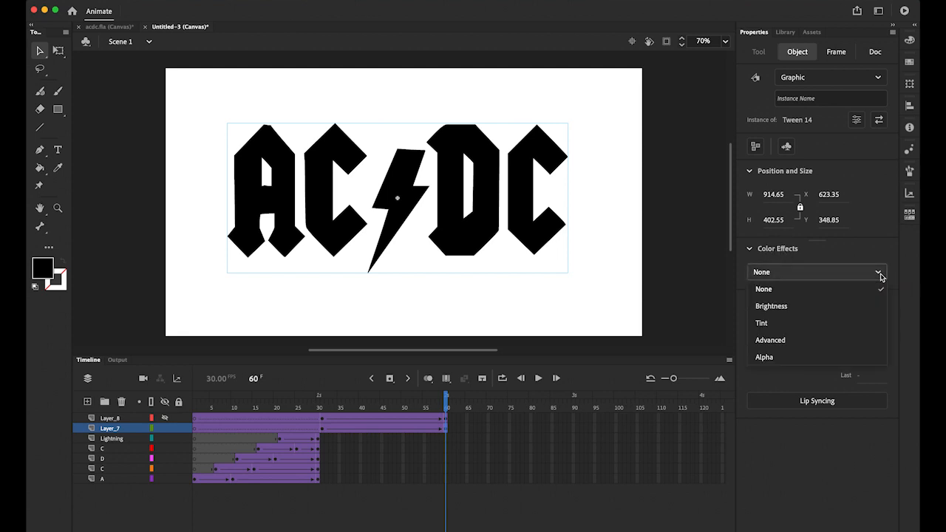
pyautogui.click(795, 361)
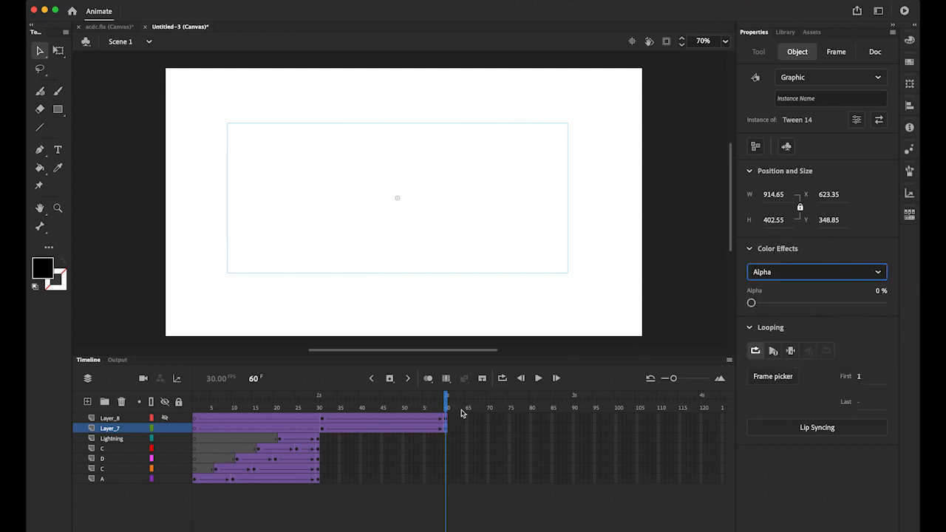
# Show Layer_8 again and set its metallic artwork to 0% alpha at frame 31.
pyautogui.moveTo(446, 401); pyautogui.dragTo(323, 419)
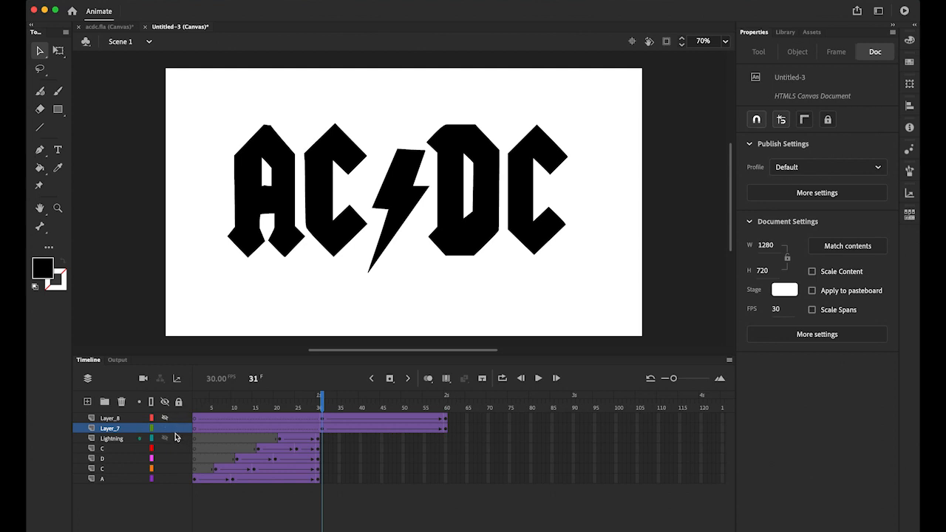
pyautogui.click(165, 417)
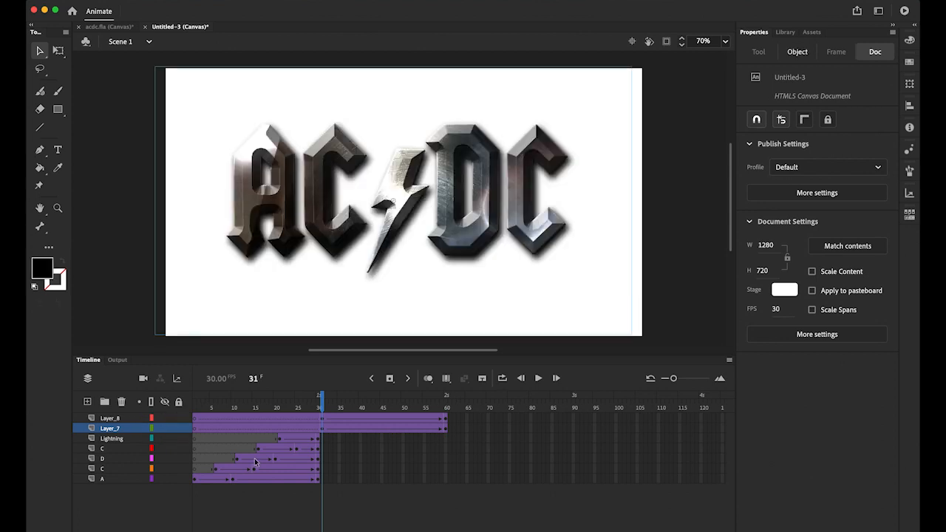
pyautogui.click(323, 419)
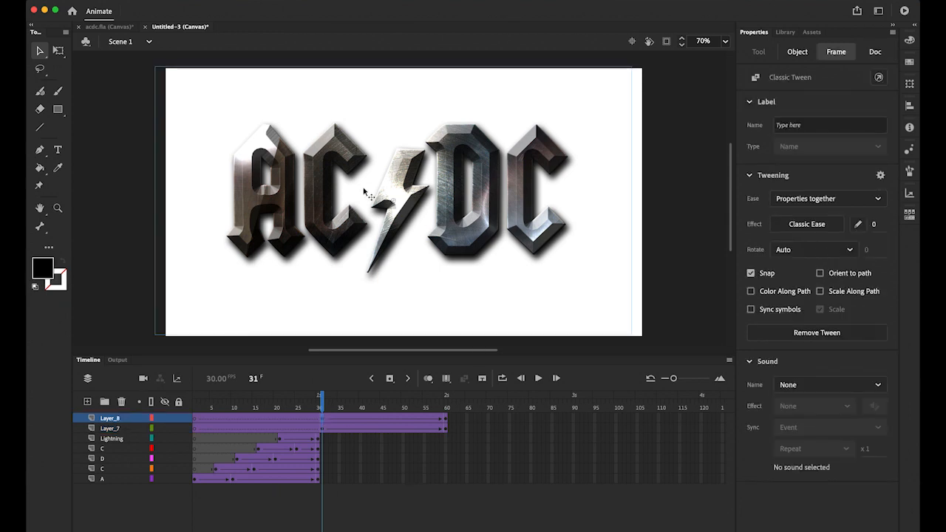
pyautogui.click(287, 198)
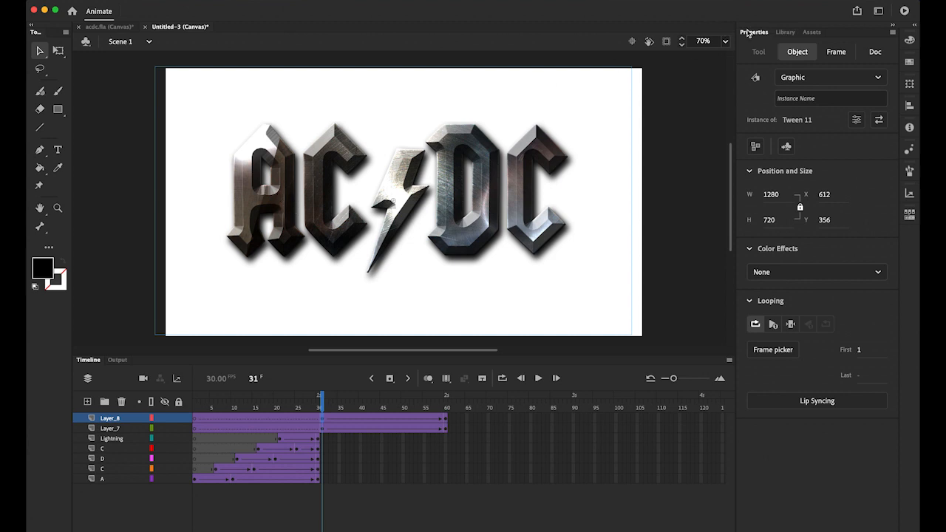
pyautogui.click(880, 274)
pyautogui.click(814, 359)
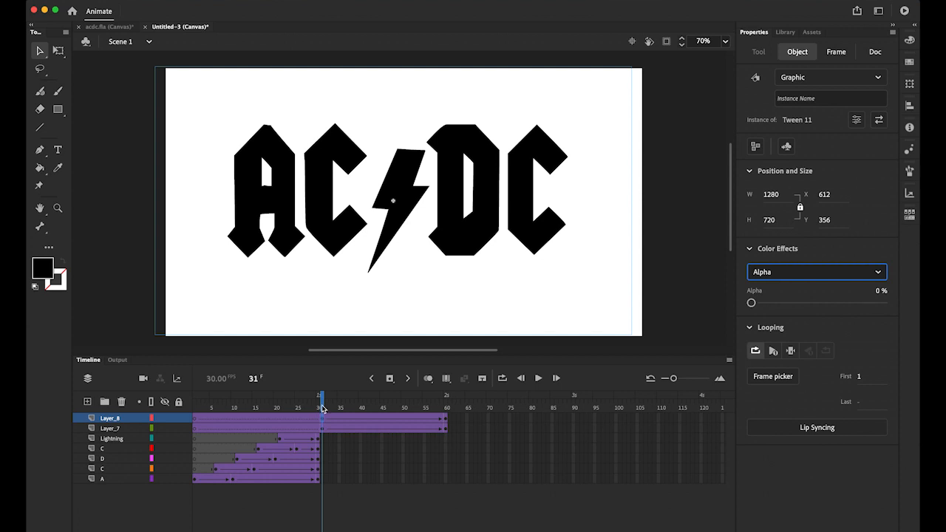
# Play the animation from frame 1 through frame 60 to check the crossfade to the metallic logo.
pyautogui.moveTo(322, 408); pyautogui.dragTo(195, 436)
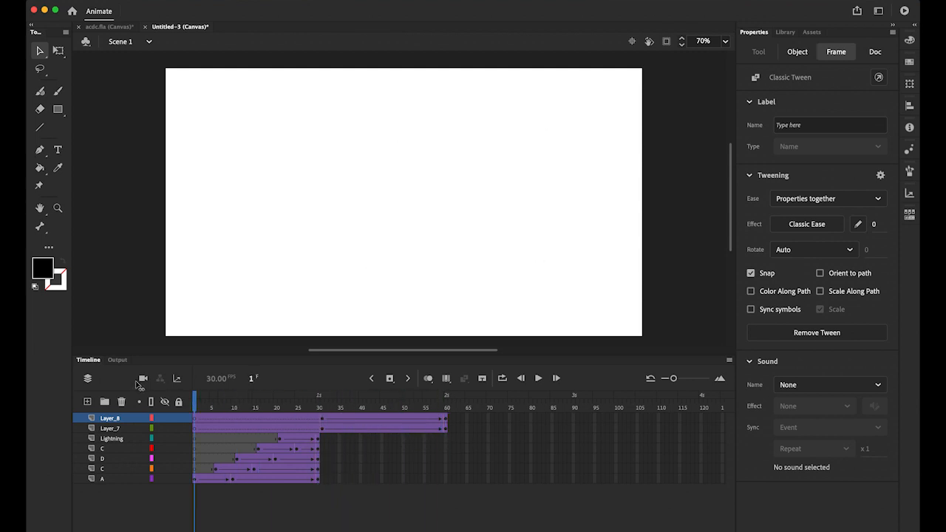
pyautogui.click(538, 378)
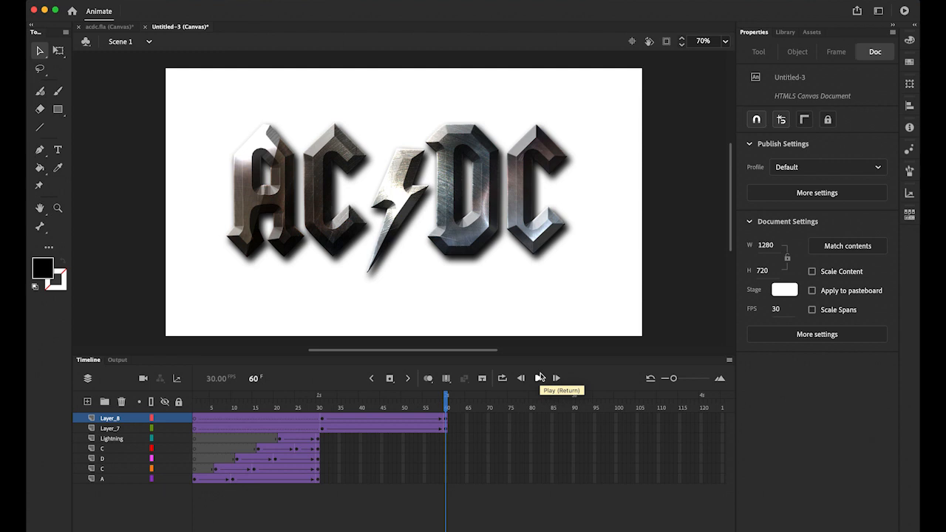
# Add a new top layer and insert a keyframe on it at frame 60.
pyautogui.click(87, 402)
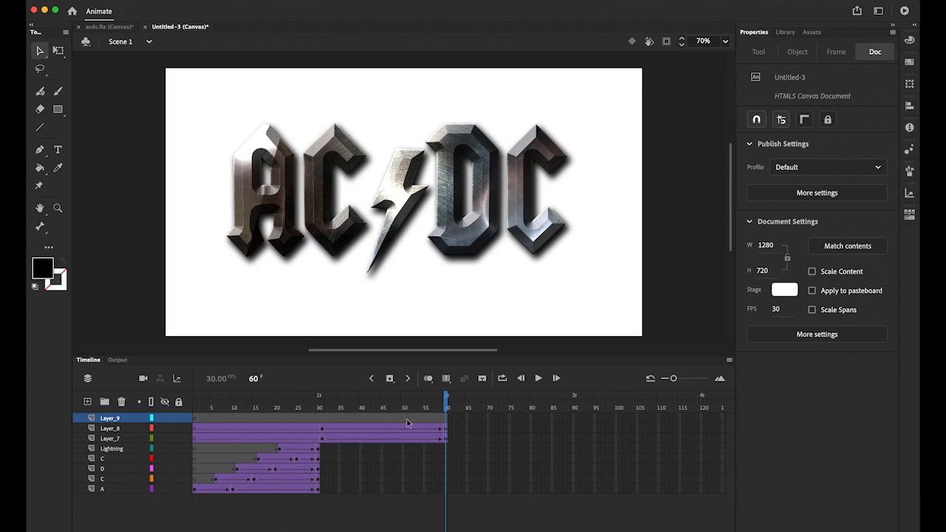
pyautogui.click(446, 419)
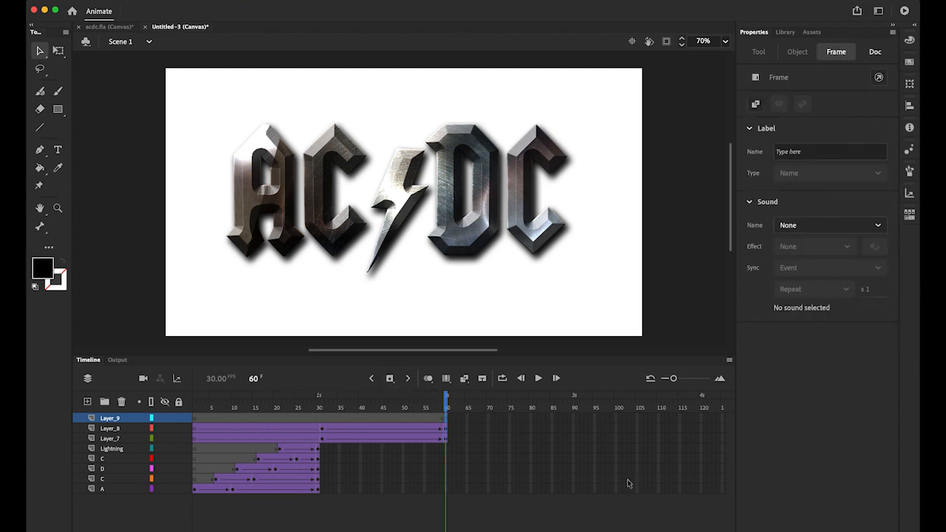
# Place metal_bg.jpg on the new layer so it covers the stage, and move that layer beneath all the others.
pyautogui.click(785, 32)
pyautogui.click(781, 175)
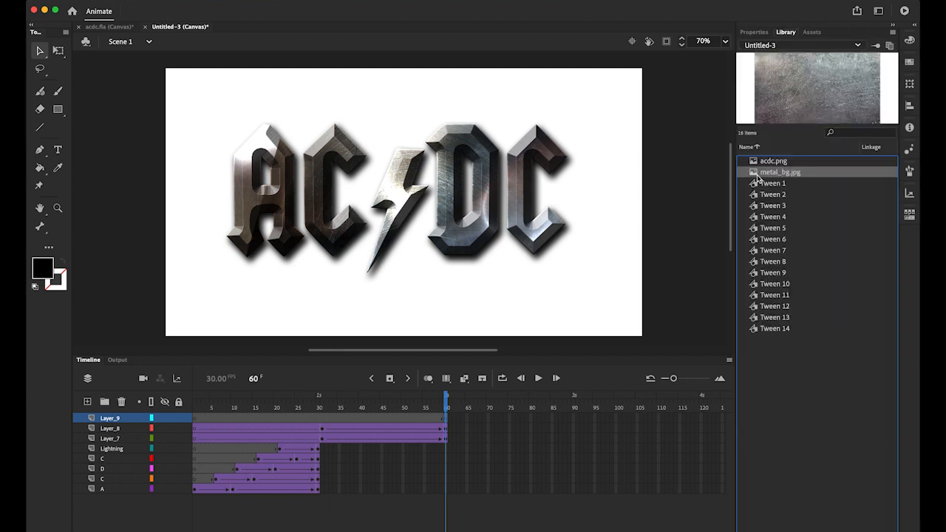
pyautogui.moveTo(754, 175); pyautogui.dragTo(377, 179)
pyautogui.moveTo(578, 233); pyautogui.dragTo(584, 234)
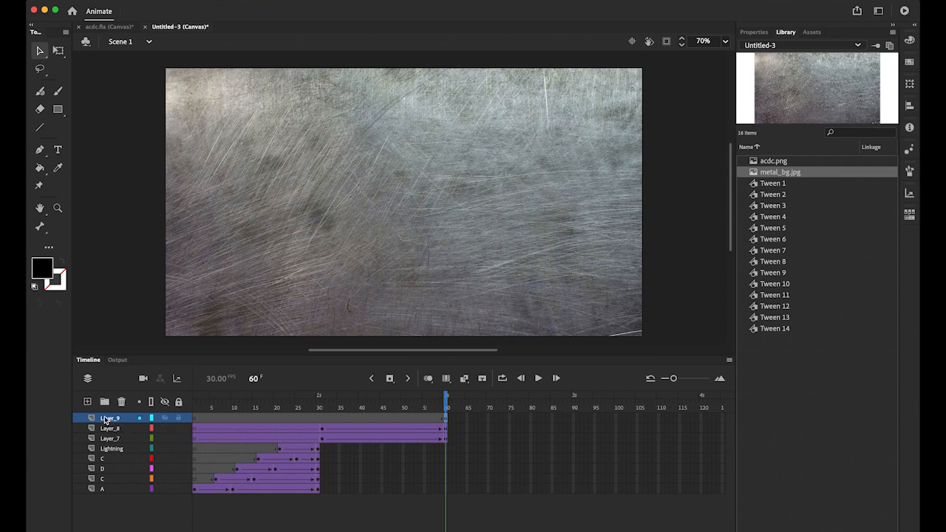
pyautogui.moveTo(106, 420); pyautogui.dragTo(104, 509)
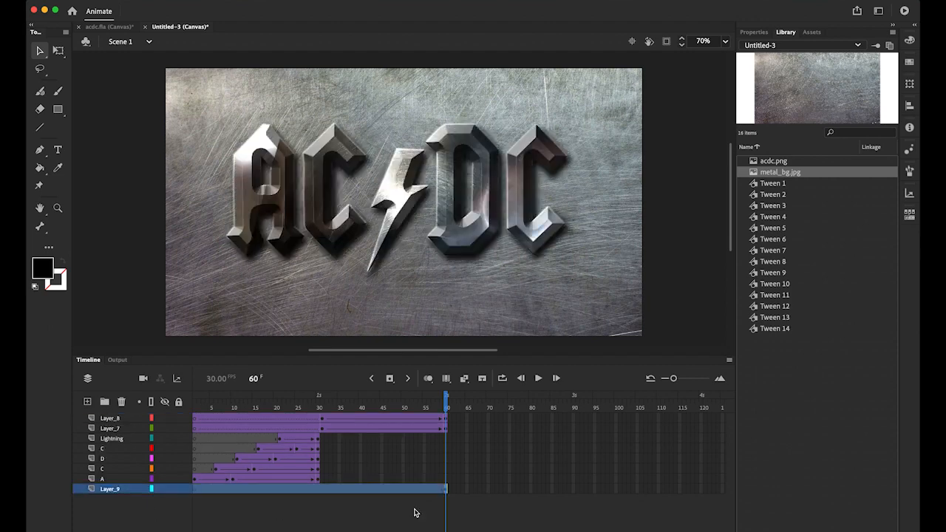
# Insert a keyframe at frame 90 on Layer_9 and create a classic tween between frames 60 and 90.
pyautogui.moveTo(447, 405); pyautogui.dragTo(448, 452)
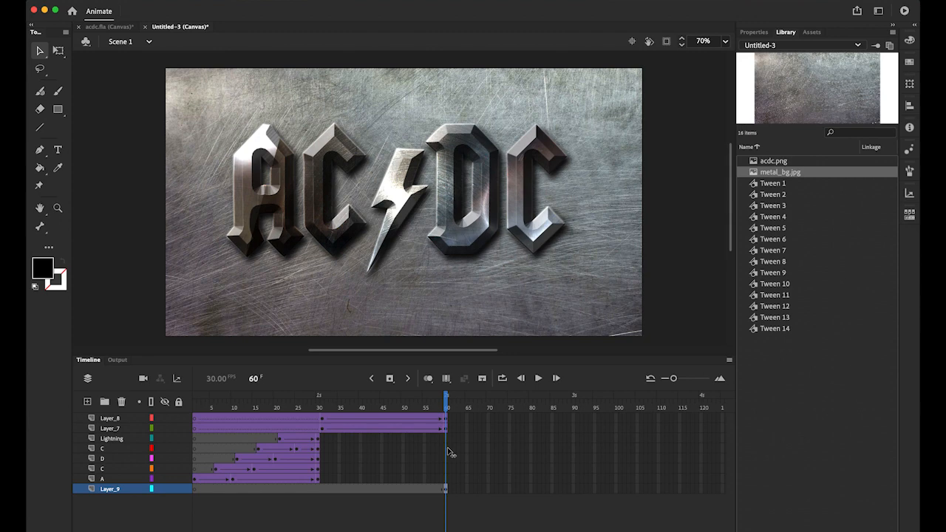
pyautogui.moveTo(451, 453); pyautogui.dragTo(446, 453)
pyautogui.click(445, 490)
pyautogui.click(573, 488)
pyautogui.click(390, 380)
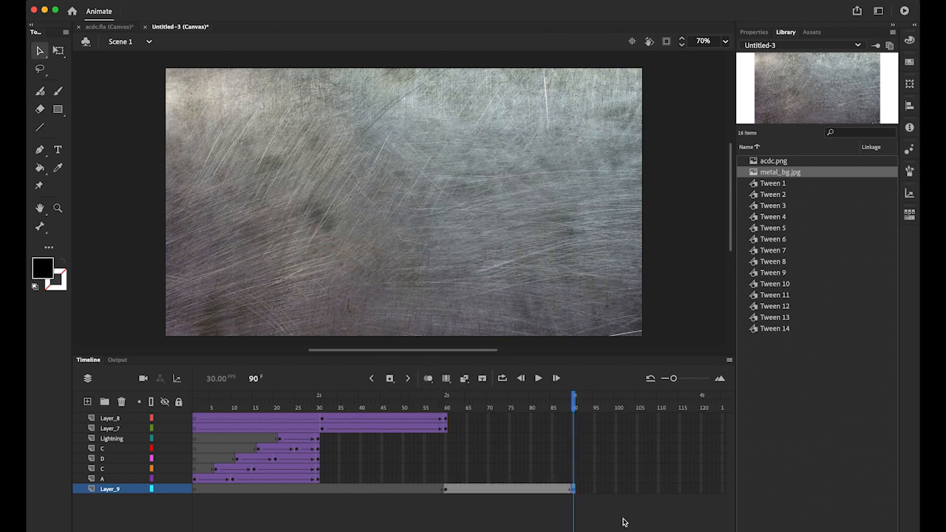
pyautogui.click(509, 490)
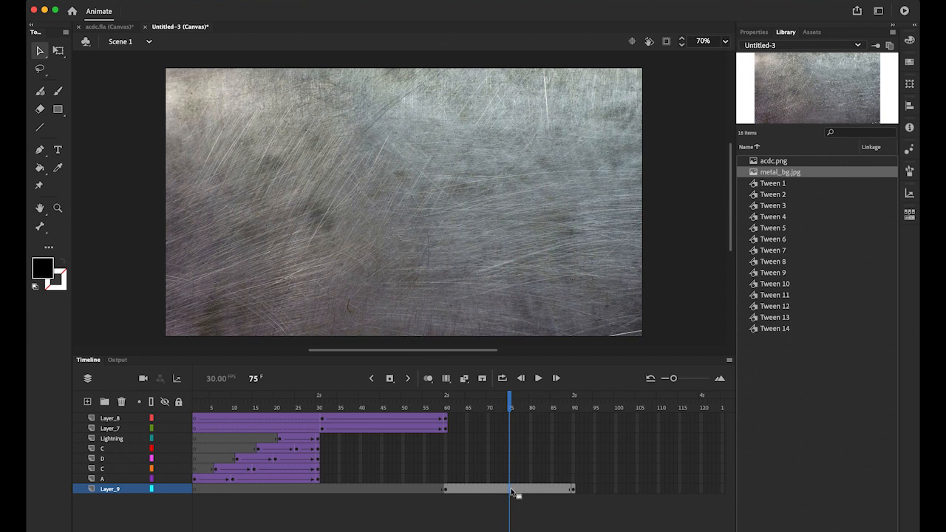
pyautogui.rightClick(512, 491)
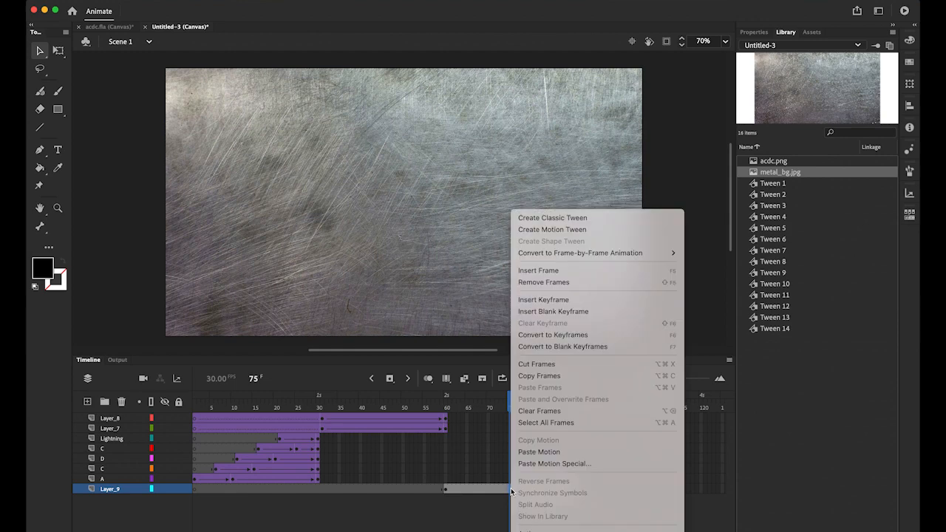
pyautogui.click(574, 217)
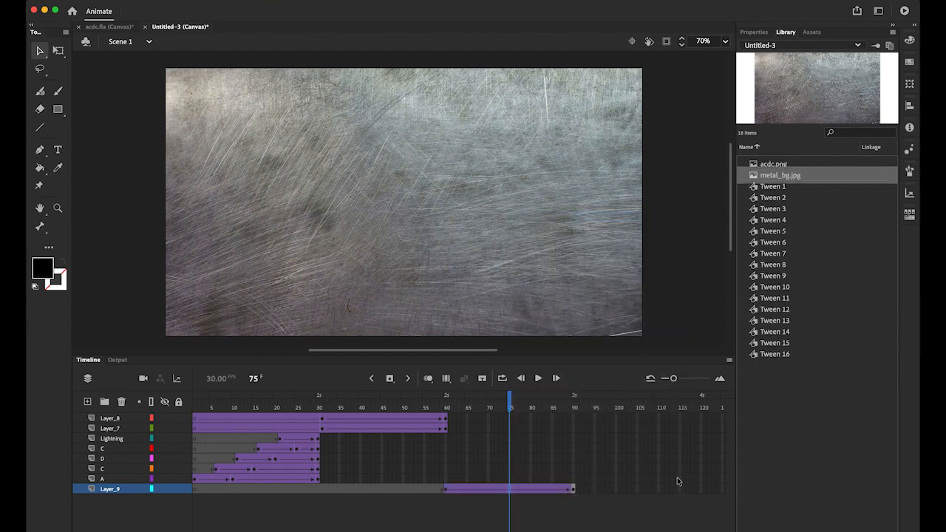
# Set the metal background on Layer_9 to 0% alpha at frame 60.
pyautogui.click(447, 489)
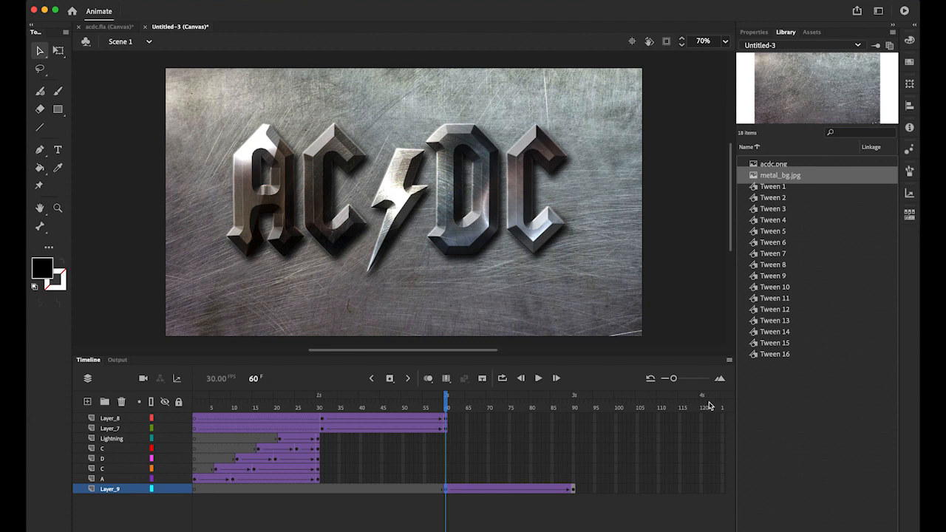
pyautogui.click(755, 32)
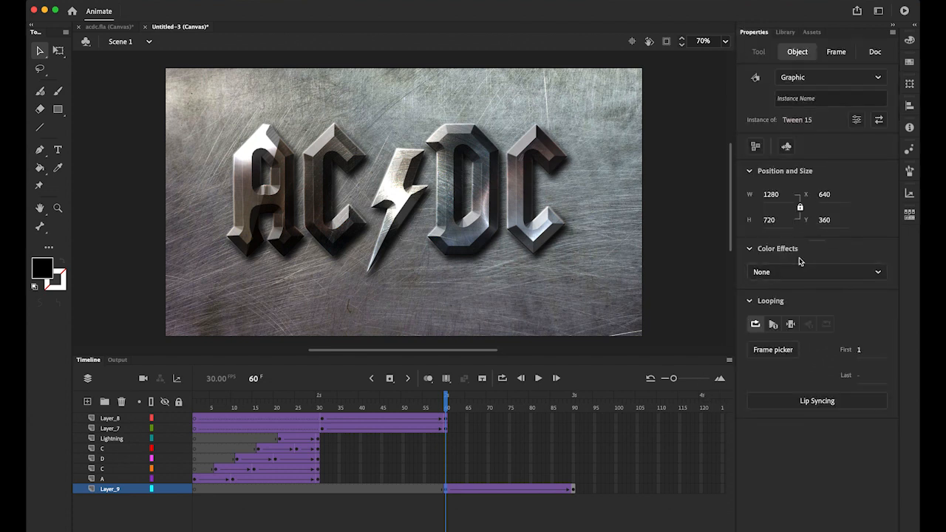
pyautogui.click(874, 273)
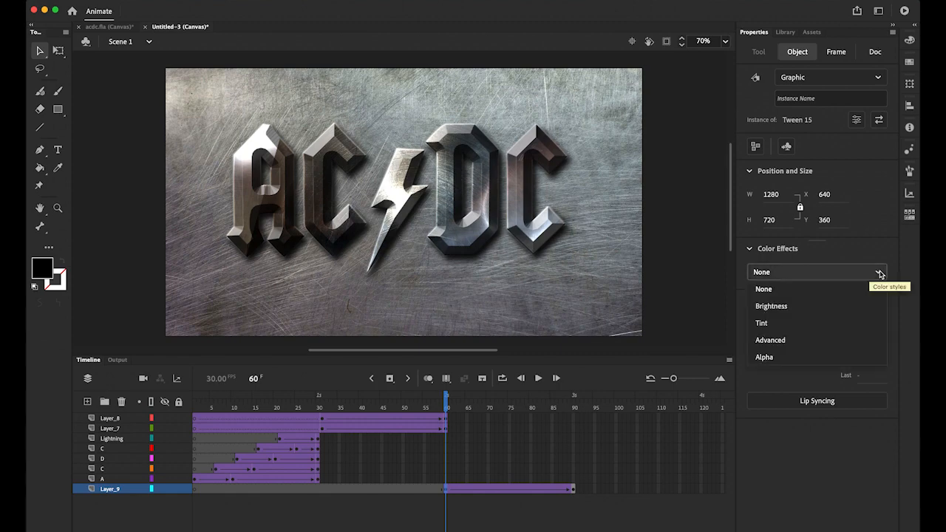
pyautogui.click(811, 358)
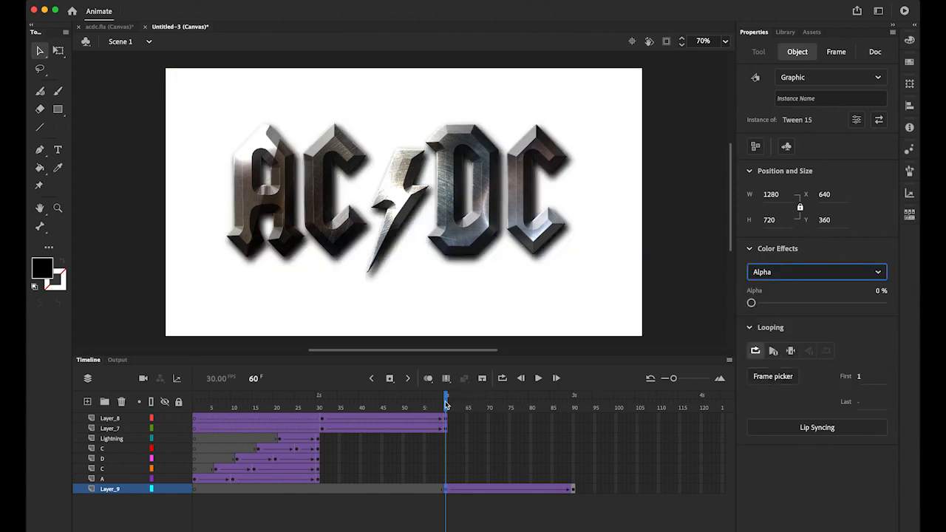
# Insert a keyframe at frame 90 on Layer_8 so the metallic logo extends over the background's fade-in.
pyautogui.click(479, 407)
pyautogui.moveTo(493, 412); pyautogui.dragTo(579, 482)
pyautogui.click(233, 418)
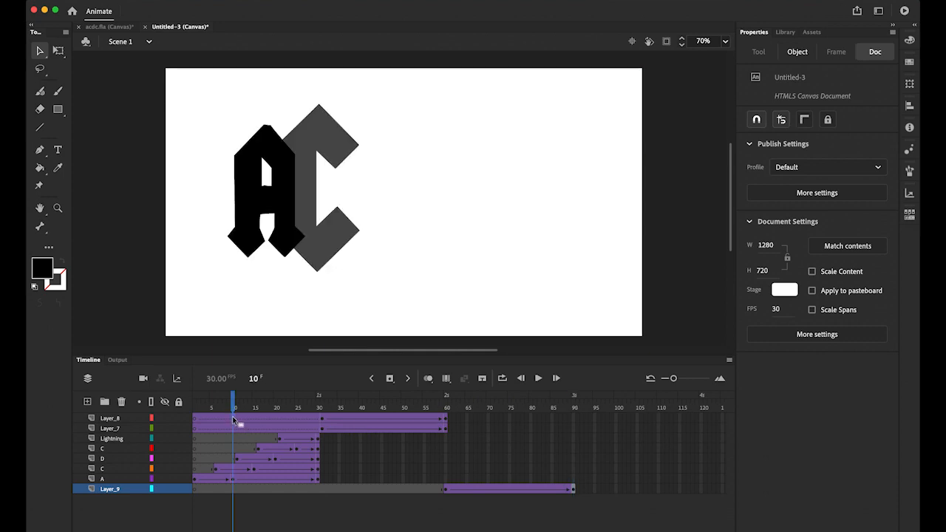
pyautogui.click(574, 420)
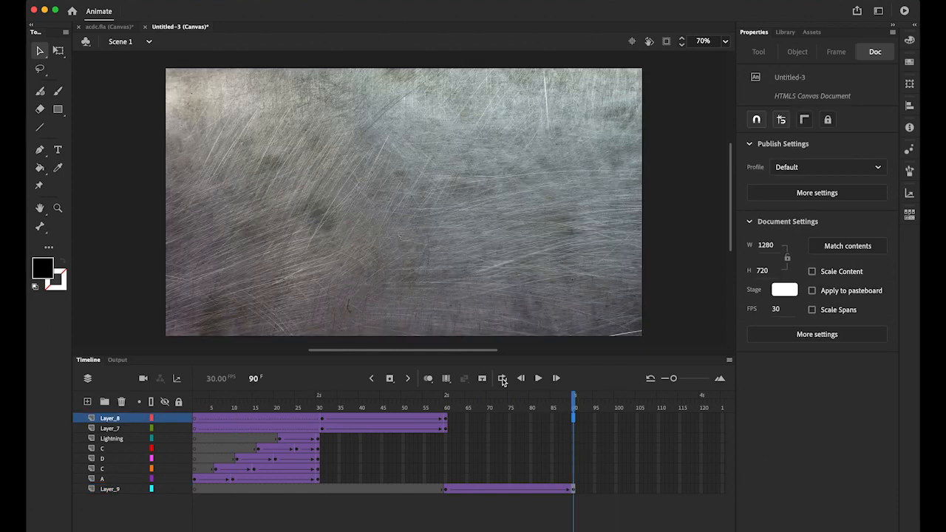
pyautogui.click(390, 379)
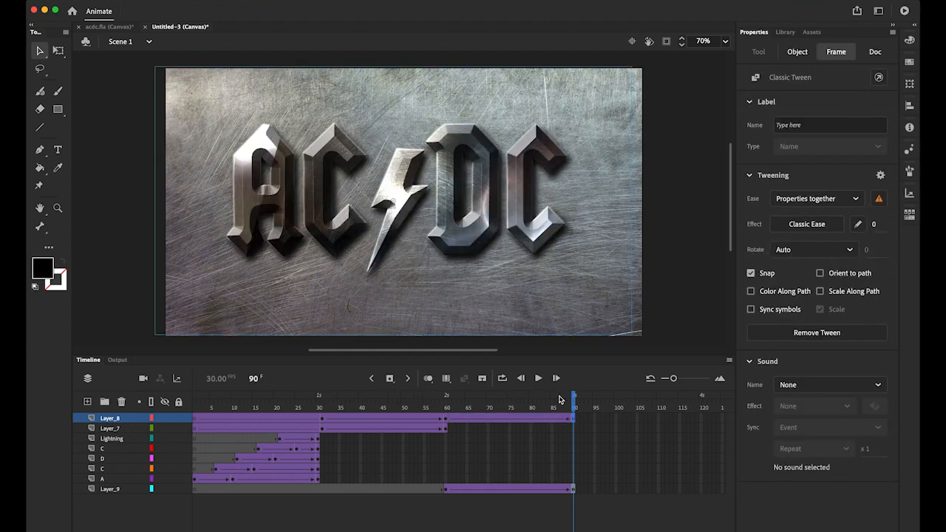
# Play the animation from frame 1 through frame 90 to check the background's fade-in.
pyautogui.moveTo(574, 399); pyautogui.dragTo(129, 388)
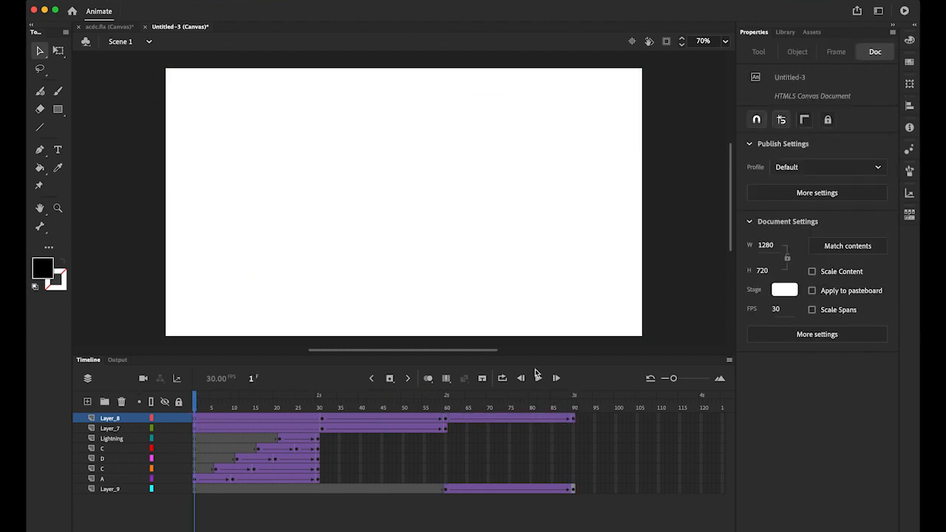
pyautogui.click(538, 378)
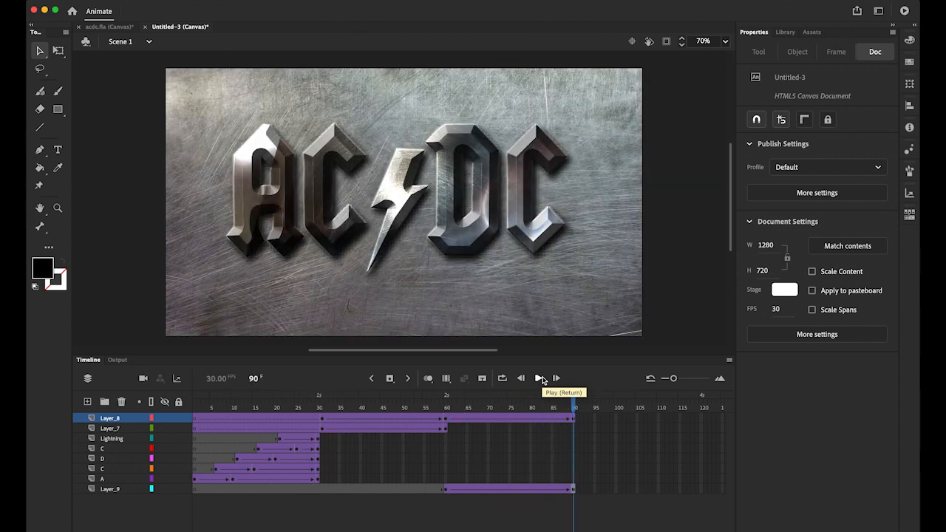
pyautogui.click(540, 378)
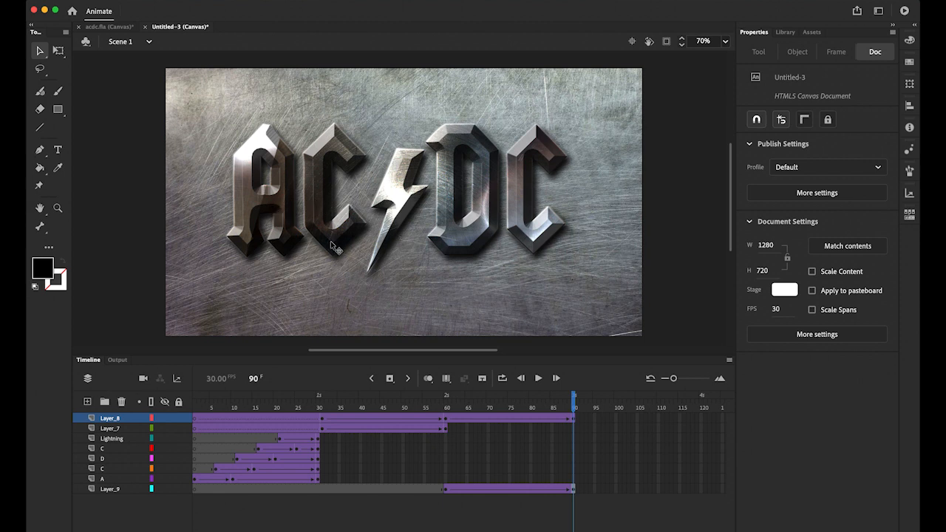
# Add a new layer above Layer_8 and insert a keyframe on it at frame 90.
pyautogui.click(103, 418)
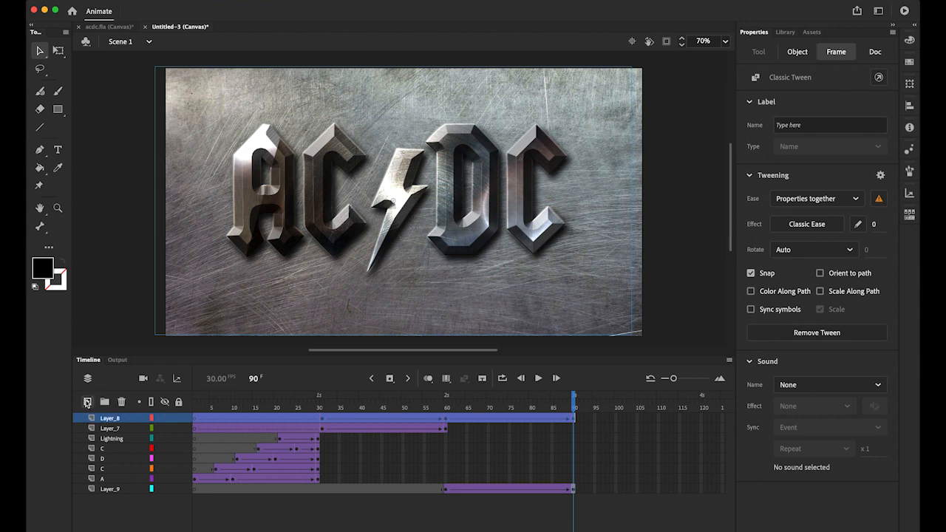
pyautogui.click(86, 402)
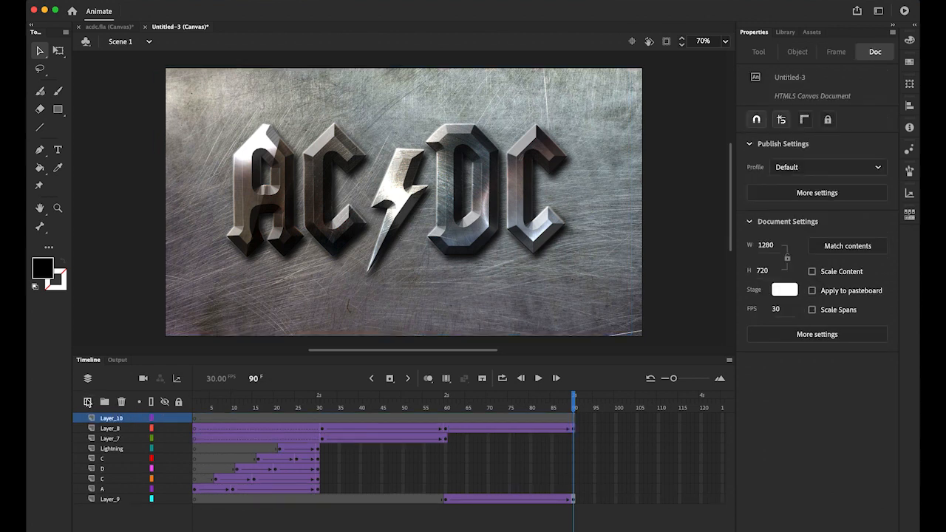
pyautogui.click(572, 421)
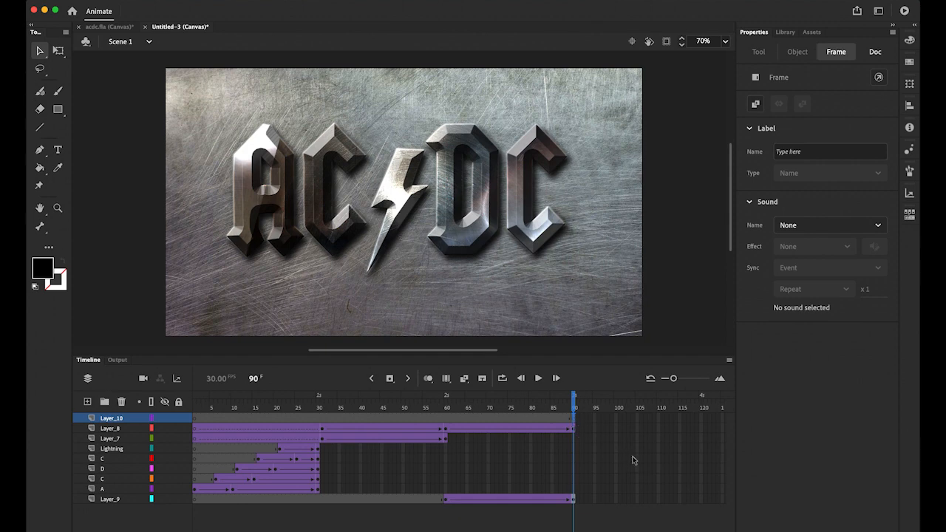
# Reset the drawing colours to a black stroke and white fill and choose the Pen tool for tracing the letters.
pyautogui.click(58, 208)
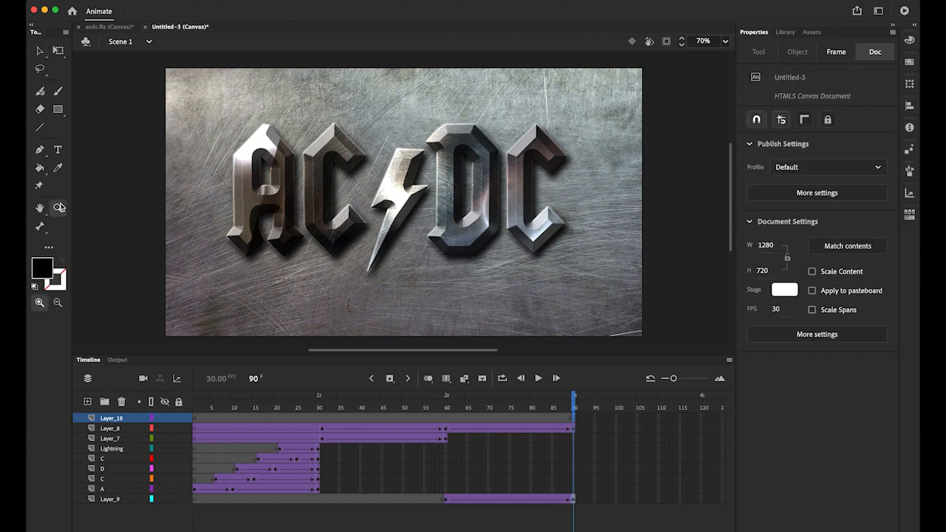
pyautogui.click(244, 192)
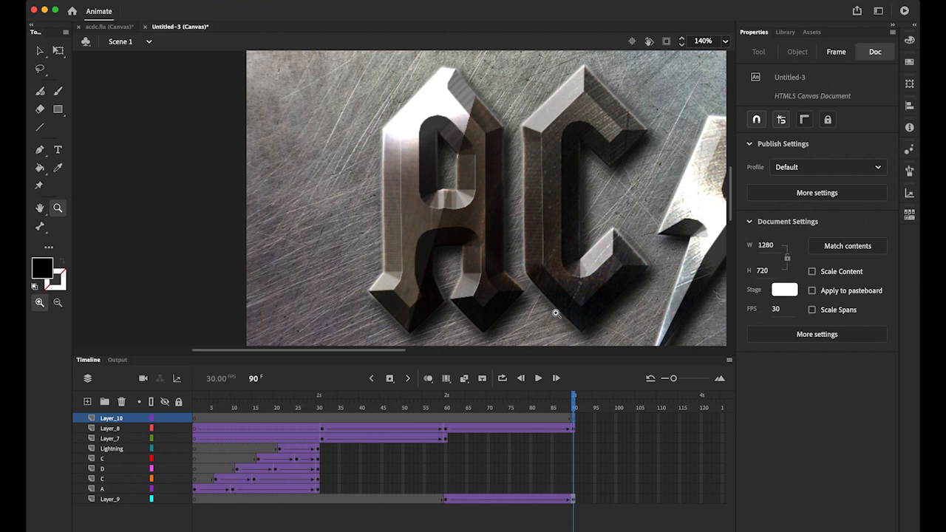
pyautogui.click(40, 208)
pyautogui.moveTo(365, 230); pyautogui.dragTo(250, 229)
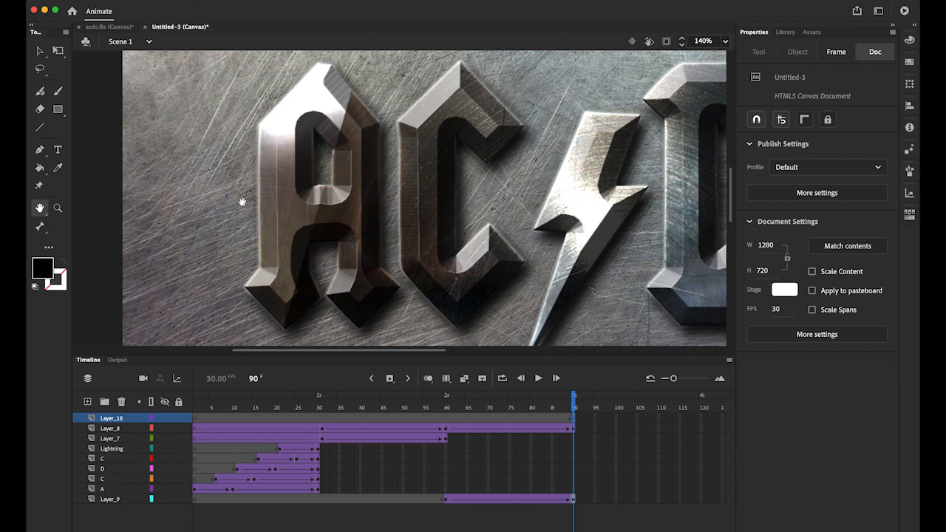
pyautogui.click(34, 288)
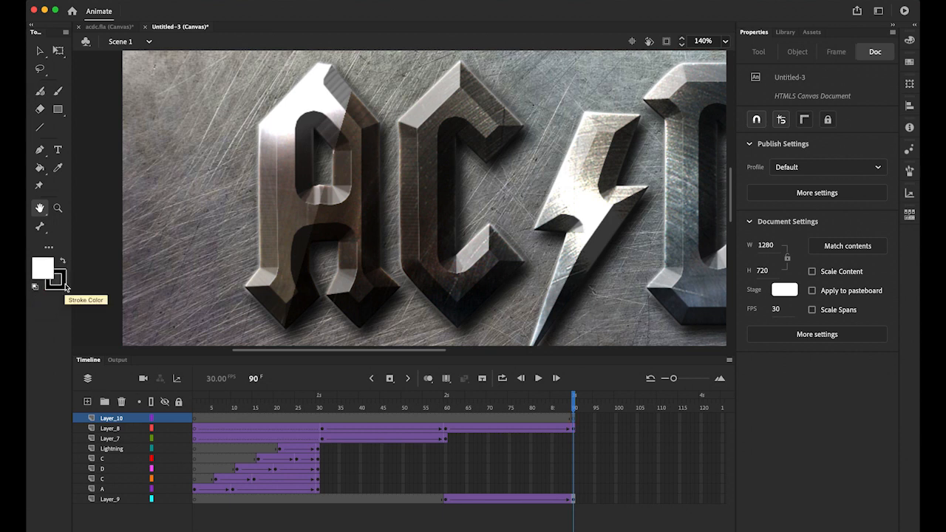
pyautogui.click(37, 151)
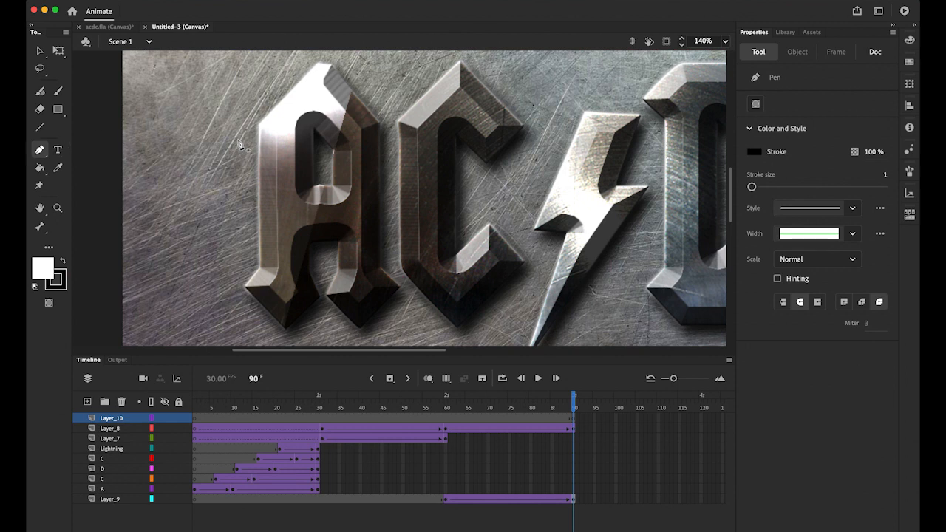
# Trace the outer edge of the letter A's front face with the Pen tool, closing the path at its peak.
pyautogui.click(322, 84)
pyautogui.click(361, 132)
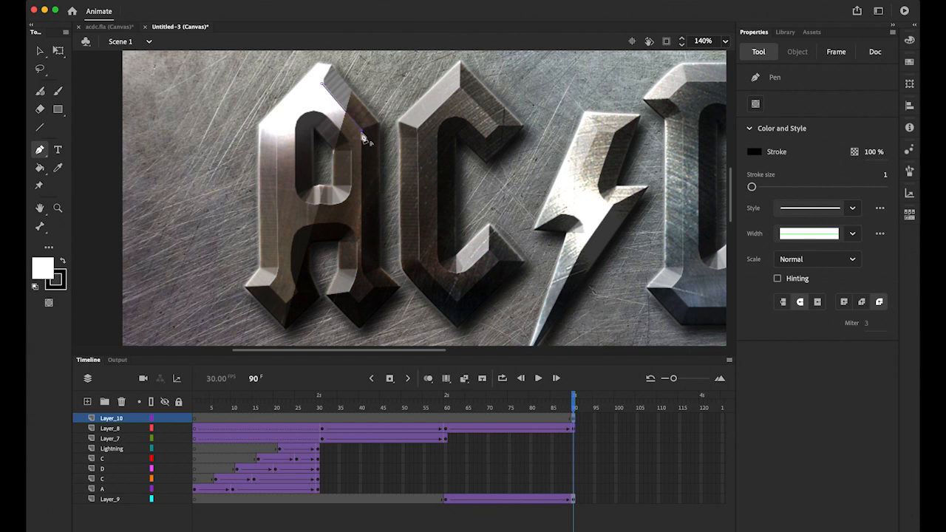
pyautogui.click(362, 273)
pyautogui.click(374, 288)
pyautogui.click(357, 299)
pyautogui.click(350, 292)
pyautogui.click(360, 275)
pyautogui.moveTo(338, 224); pyautogui.dragTo(323, 225)
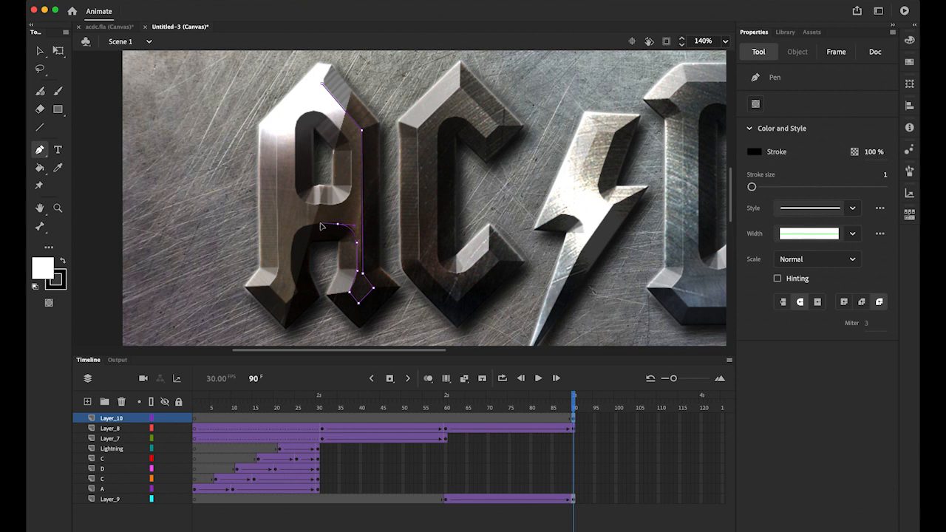
pyautogui.moveTo(319, 226); pyautogui.dragTo(318, 224)
pyautogui.moveTo(297, 232); pyautogui.dragTo(288, 244)
pyautogui.moveTo(296, 285); pyautogui.dragTo(309, 310)
pyautogui.click(297, 285)
pyautogui.click(294, 297)
pyautogui.click(286, 303)
pyautogui.click(278, 131)
pyautogui.click(322, 87)
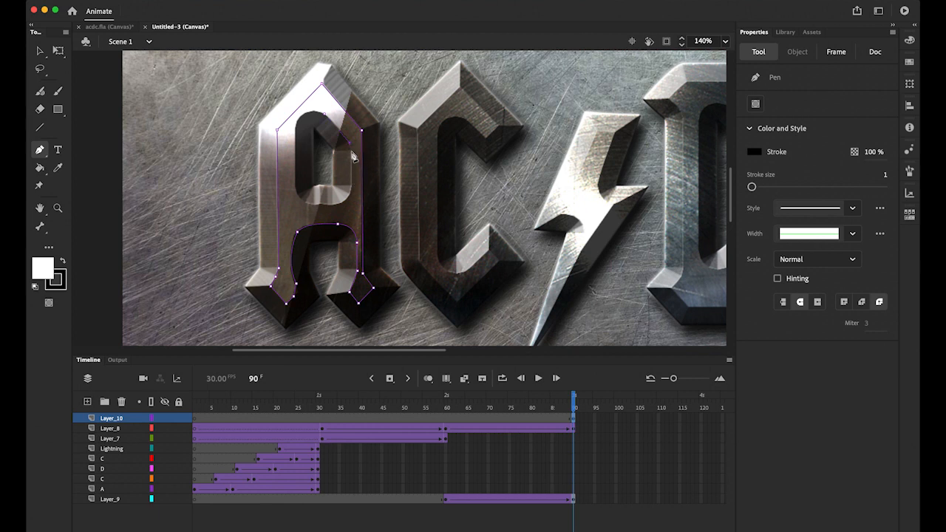
# Trace the inner opening of the letter A with straight sides and a curved lower edge.
pyautogui.click(352, 186)
pyautogui.moveTo(309, 201); pyautogui.dragTo(296, 199)
pyautogui.click(322, 206)
pyautogui.click(299, 195)
pyautogui.click(296, 133)
pyautogui.moveTo(351, 106); pyautogui.dragTo(338, 103)
pyautogui.press('super+z')
pyautogui.moveTo(329, 118); pyautogui.dragTo(350, 124)
# Trace the front face of the first letter C as a closed path.
pyautogui.click(461, 87)
pyautogui.click(500, 126)
pyautogui.click(486, 139)
pyautogui.click(468, 120)
pyautogui.click(437, 132)
pyautogui.click(441, 265)
pyautogui.moveTo(471, 265); pyautogui.dragTo(485, 257)
pyautogui.click(489, 250)
pyautogui.click(499, 262)
pyautogui.click(458, 302)
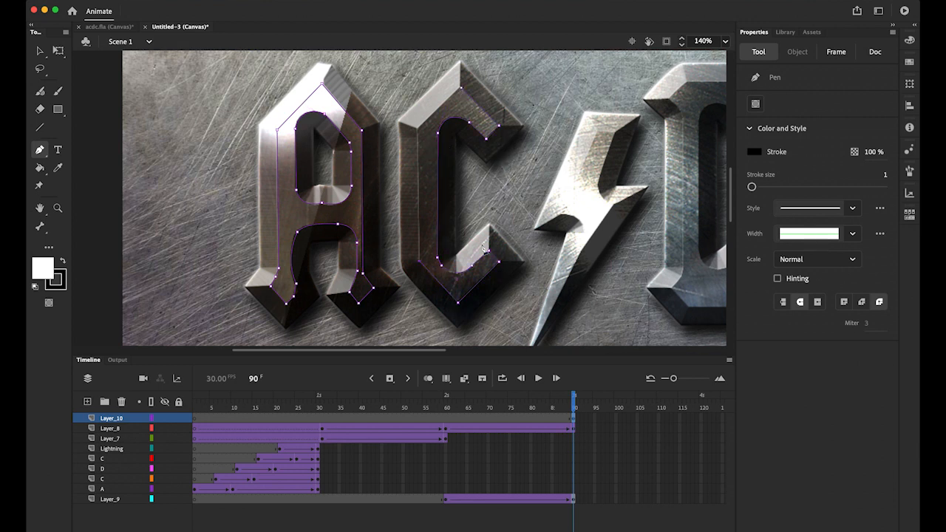
pyautogui.click(419, 261)
pyautogui.click(418, 130)
pyautogui.click(461, 88)
# Trace the front face of the lightning bolt with the Pen tool, curving its inner notches.
pyautogui.moveTo(612, 205); pyautogui.dragTo(623, 211)
pyautogui.click(613, 205)
pyautogui.click(581, 250)
pyautogui.moveTo(564, 212); pyautogui.dragTo(541, 207)
pyautogui.click(564, 212)
pyautogui.click(597, 131)
# Trace the outer edge of the letter D's front face.
pyautogui.hscroll(5, 651, 214)
pyautogui.click(441, 100)
pyautogui.click(457, 84)
pyautogui.click(504, 83)
pyautogui.click(541, 124)
pyautogui.click(540, 269)
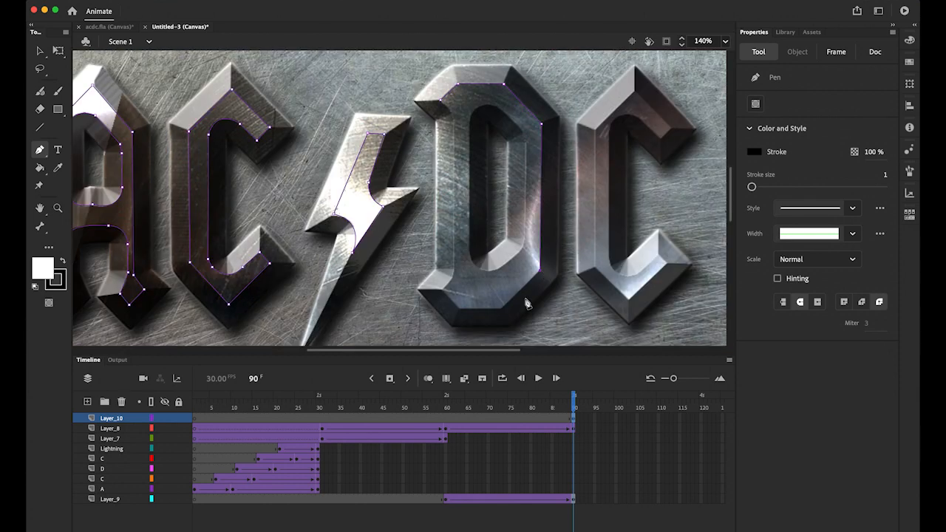
pyautogui.click(502, 309)
pyautogui.click(459, 310)
pyautogui.click(441, 101)
# Trace the inner opening of the letter D as a closed path.
pyautogui.click(470, 130)
pyautogui.click(482, 107)
pyautogui.click(507, 108)
pyautogui.click(524, 133)
pyautogui.click(524, 237)
pyautogui.moveTo(498, 269); pyautogui.dragTo(475, 265)
pyautogui.click(471, 253)
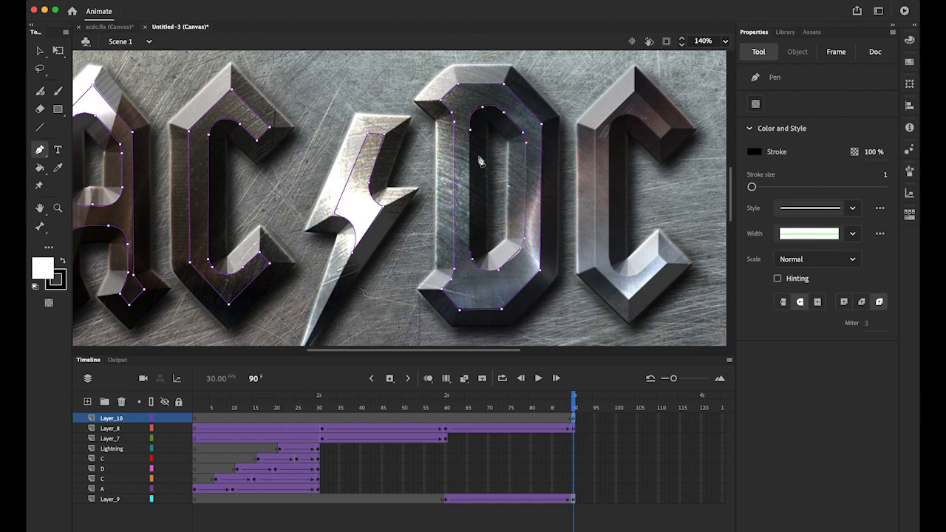
pyautogui.click(470, 129)
# Trace the front face of the last letter C as a closed path.
pyautogui.hscroll(5, 597, 209)
pyautogui.click(491, 74)
pyautogui.click(527, 112)
pyautogui.click(517, 123)
pyautogui.click(498, 105)
pyautogui.click(481, 98)
pyautogui.click(465, 125)
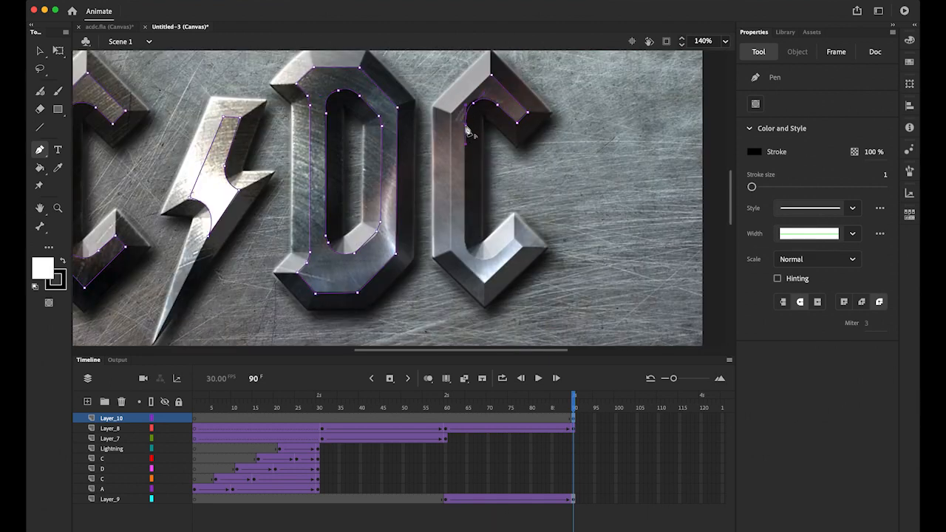
pyautogui.click(466, 244)
pyautogui.click(485, 258)
pyautogui.click(515, 237)
pyautogui.click(524, 247)
pyautogui.click(484, 284)
pyautogui.click(450, 252)
pyautogui.click(451, 116)
pyautogui.click(491, 74)
# Fill the traced front faces of A, C, the lightning bolt, D and the last C with green #00CC00.
pyautogui.doubleClick(40, 208)
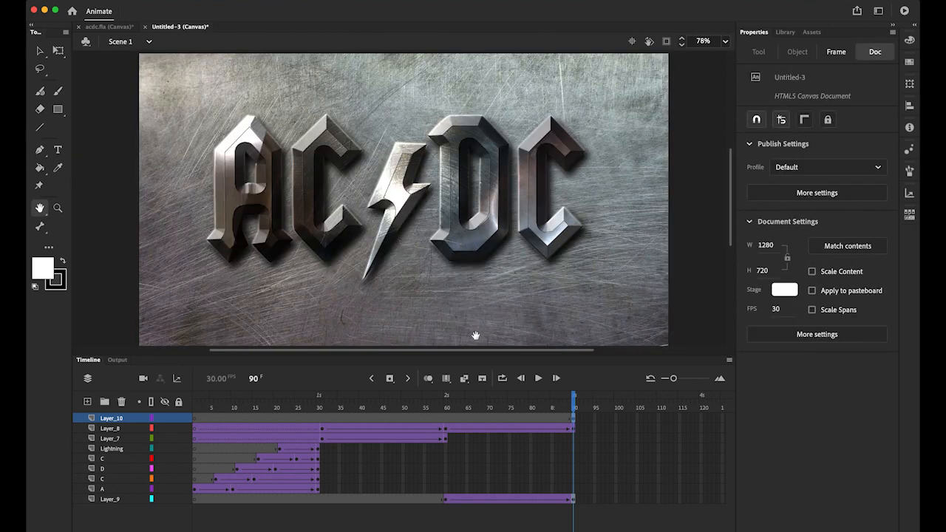
pyautogui.click(40, 51)
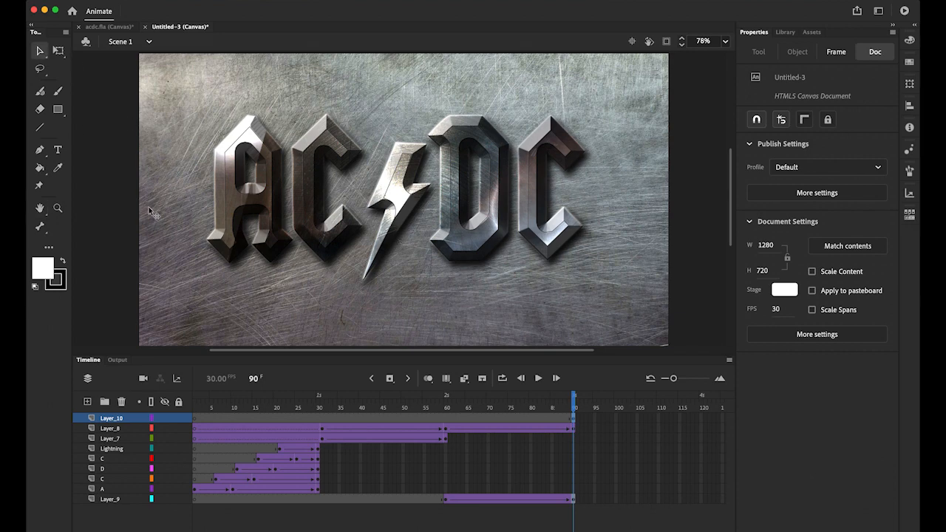
pyautogui.click(575, 419)
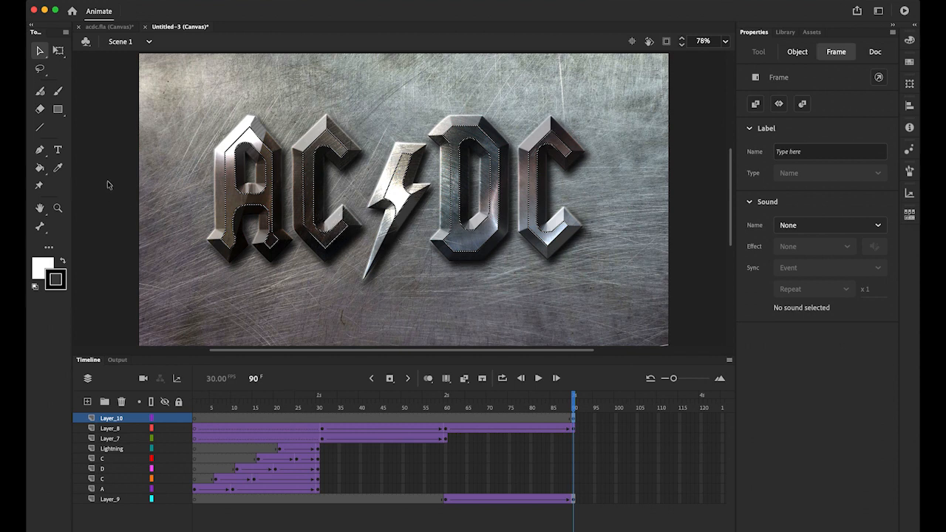
pyautogui.click(41, 169)
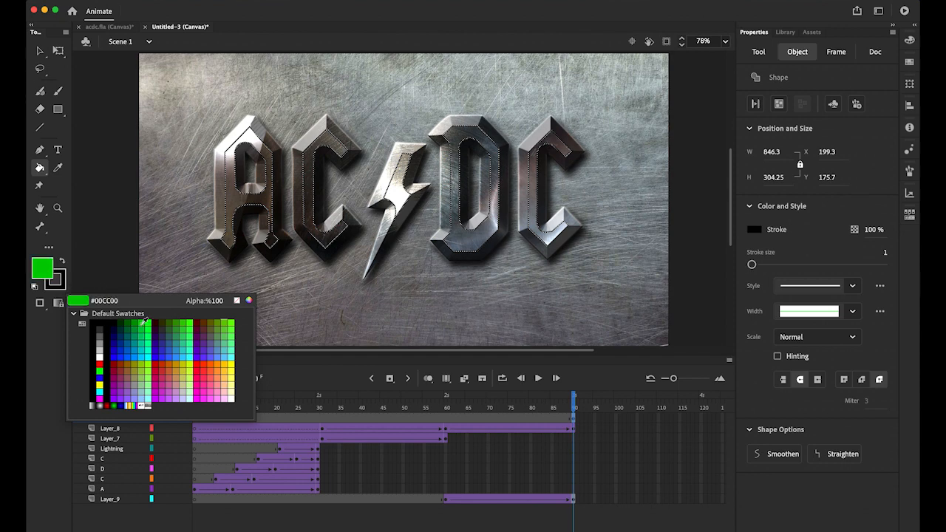
pyautogui.click(141, 323)
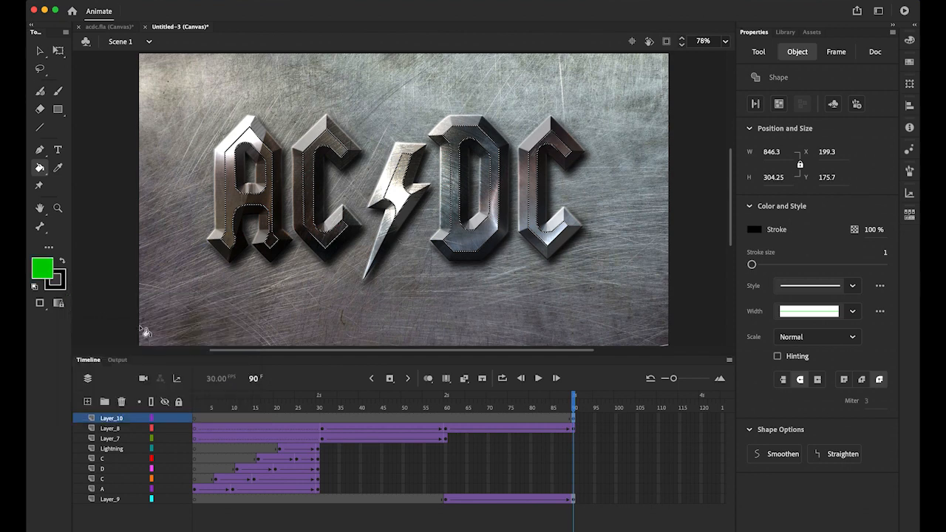
pyautogui.click(238, 201)
pyautogui.click(314, 187)
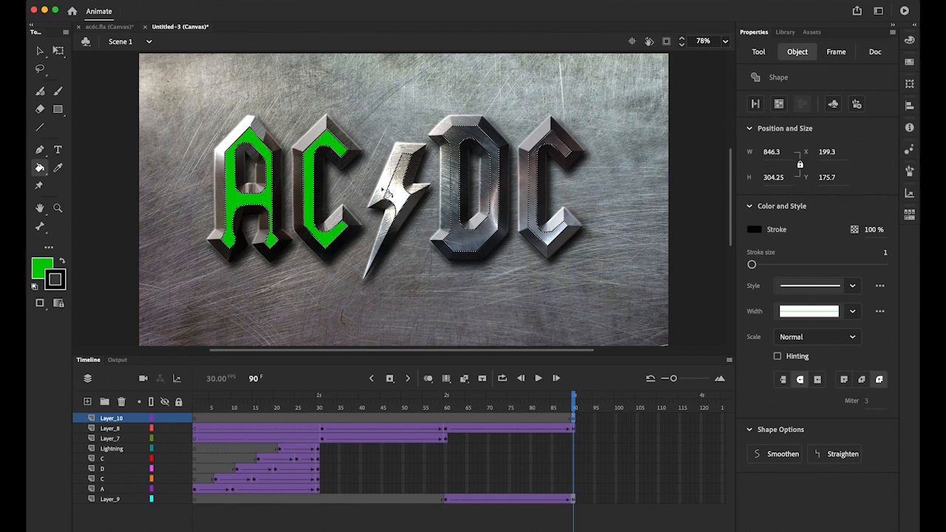
pyautogui.click(406, 197)
pyautogui.click(461, 196)
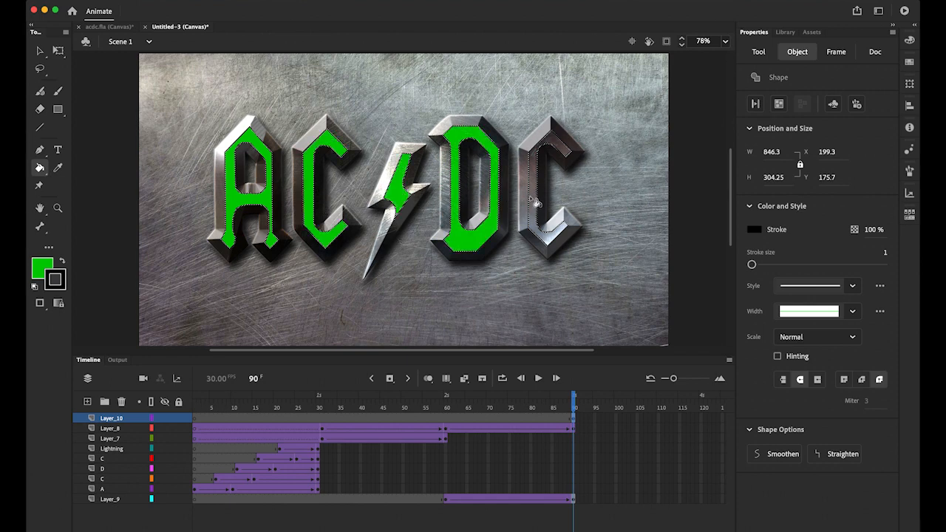
pyautogui.click(538, 201)
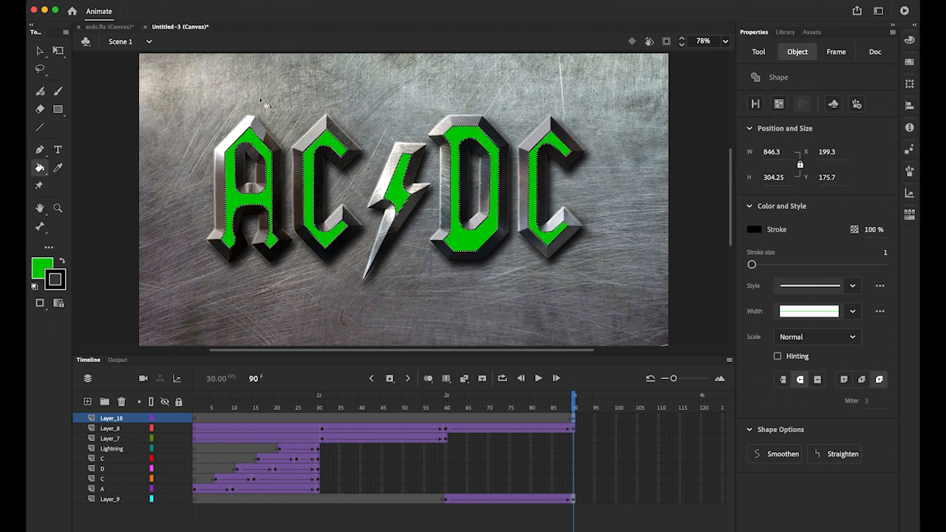
pyautogui.click(40, 51)
pyautogui.click(116, 116)
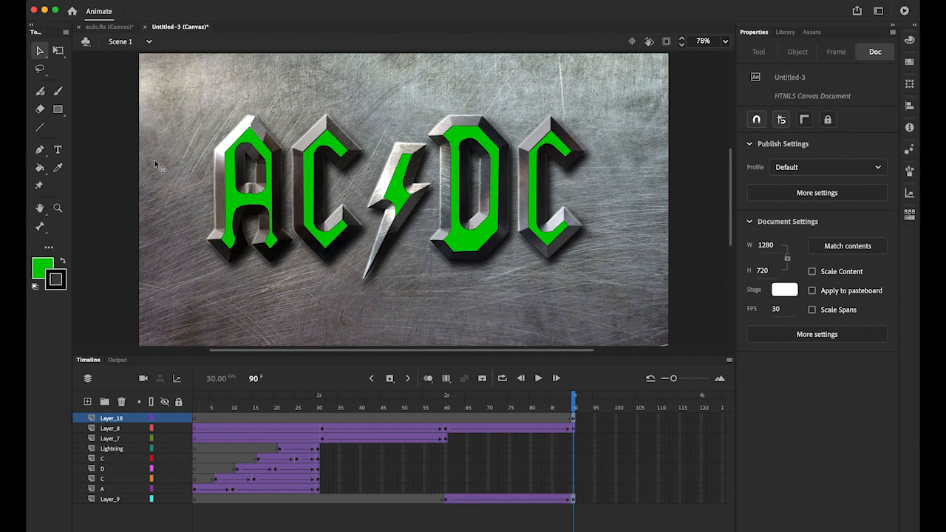
# Rename the layer holding the green letter faces as masking.
pyautogui.doubleClick(113, 419)
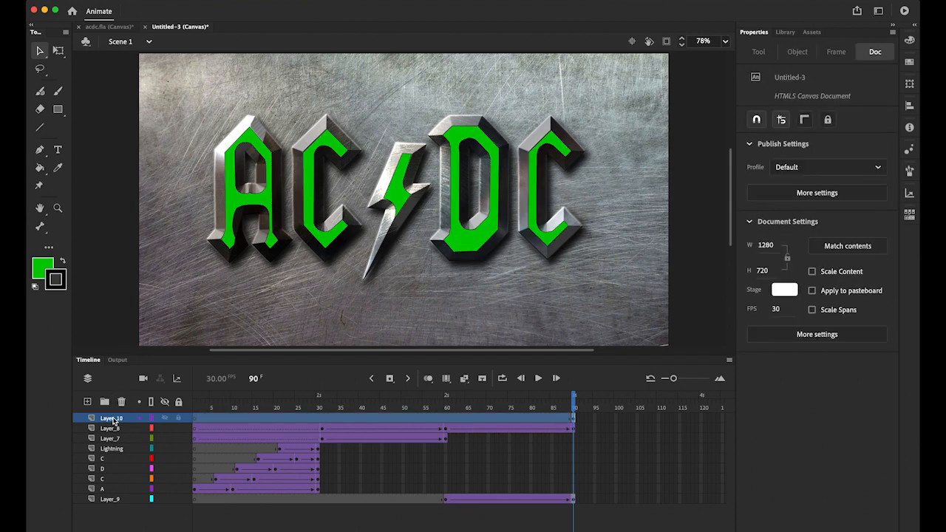
pyautogui.write('masking')
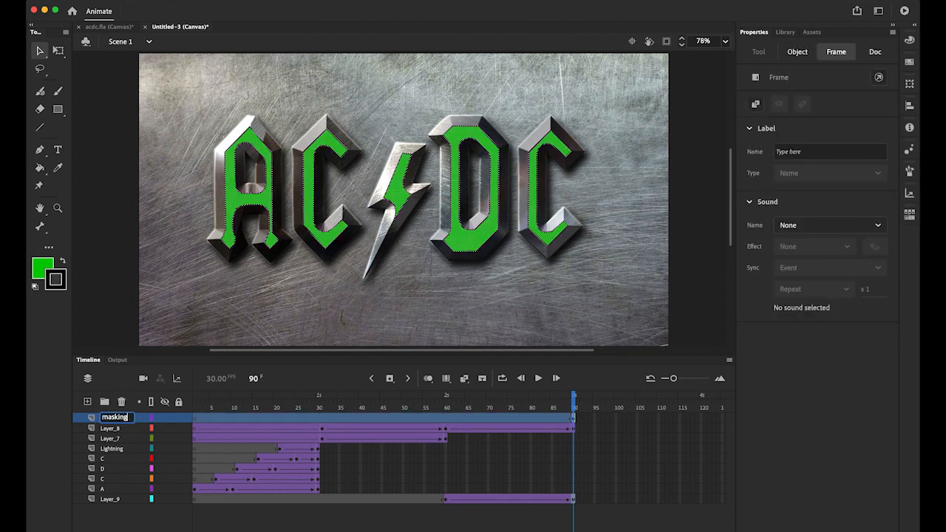
pyautogui.press('Return')
# Add a new layer named flare and place it directly below the masking layer.
pyautogui.click(86, 402)
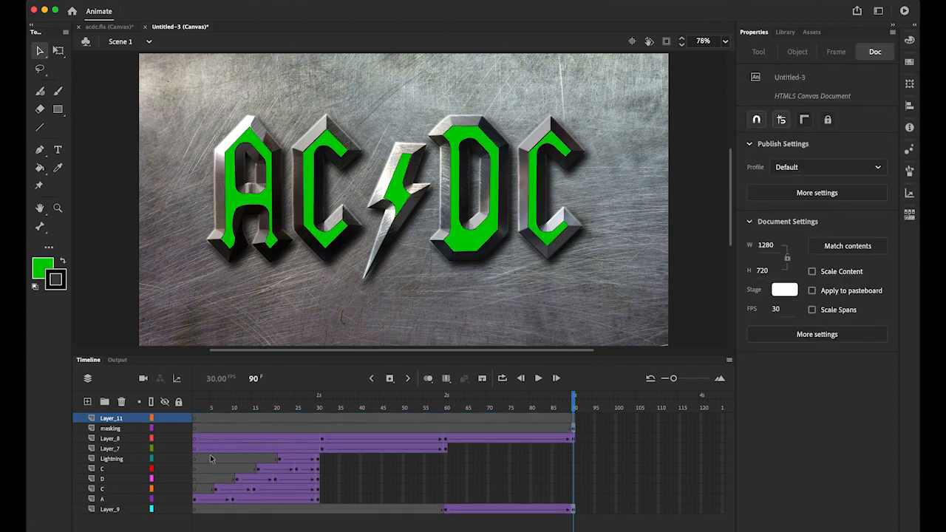
pyautogui.doubleClick(111, 418)
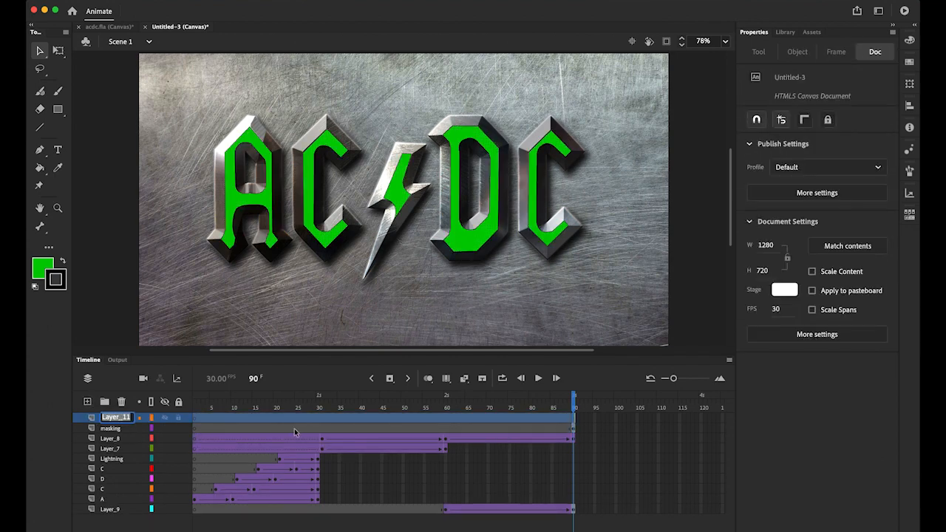
pyautogui.write('fla')
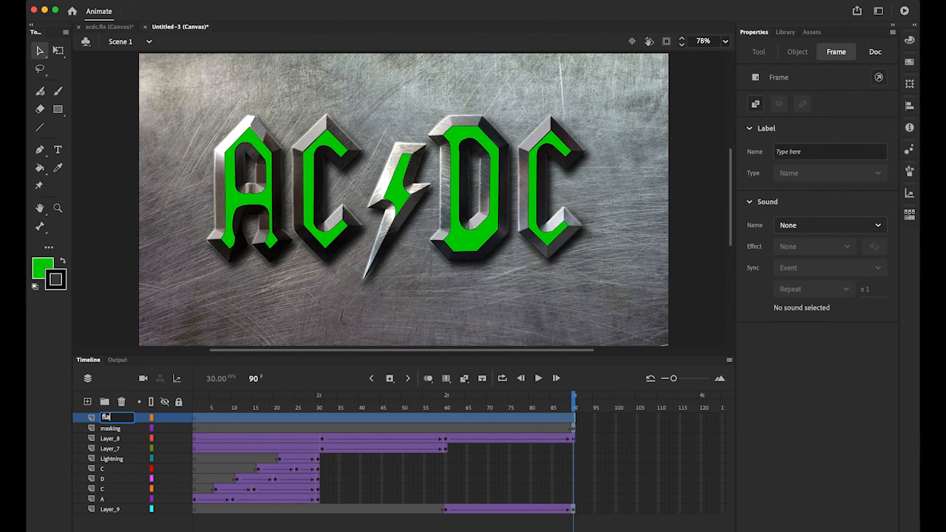
pyautogui.write('re')
pyautogui.click(105, 309)
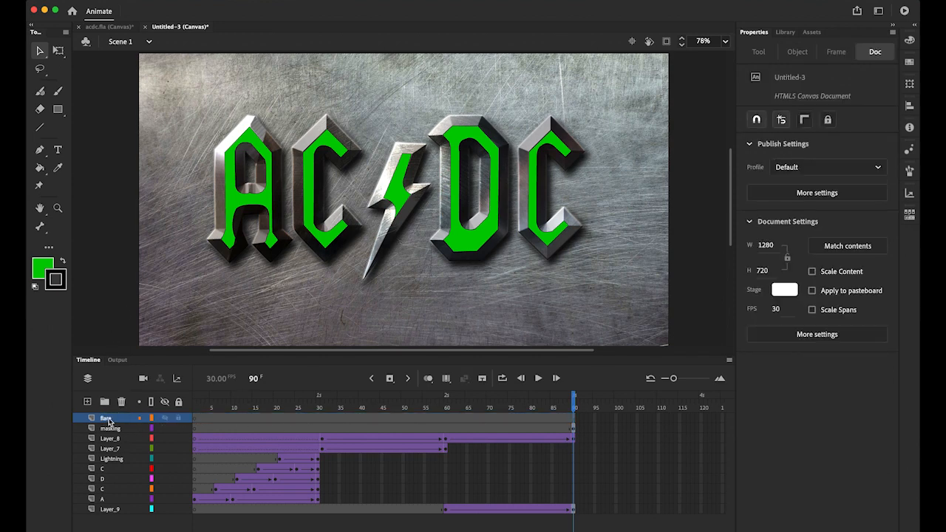
pyautogui.click(106, 419)
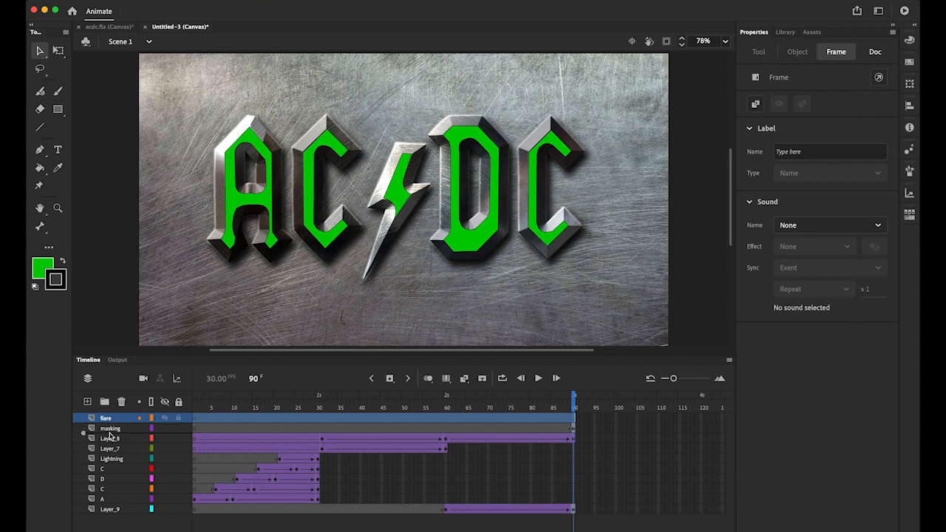
pyautogui.moveTo(110, 436); pyautogui.dragTo(110, 436)
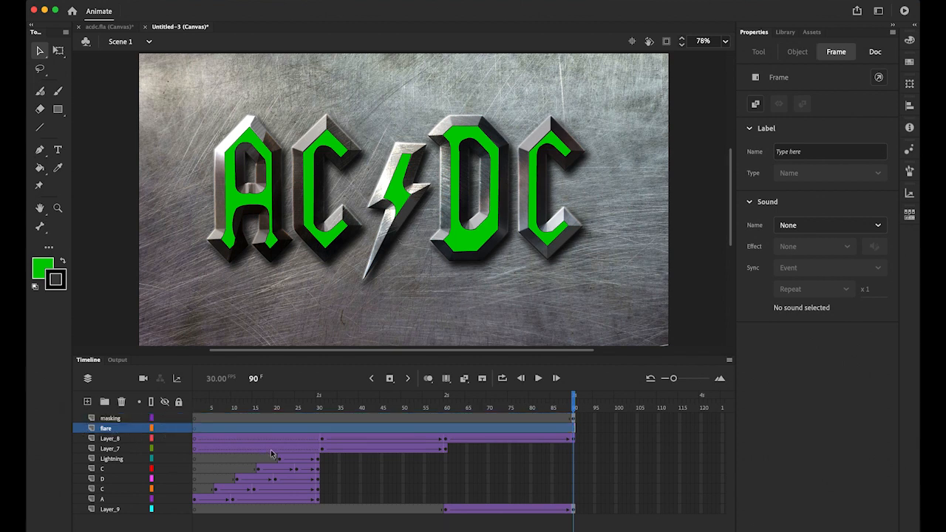
# On the flare layer at frame 90, draw a strokeless black-and-white linear gradient rectangle, about 145 by 599 px, across the stage's left edge.
pyautogui.click(578, 430)
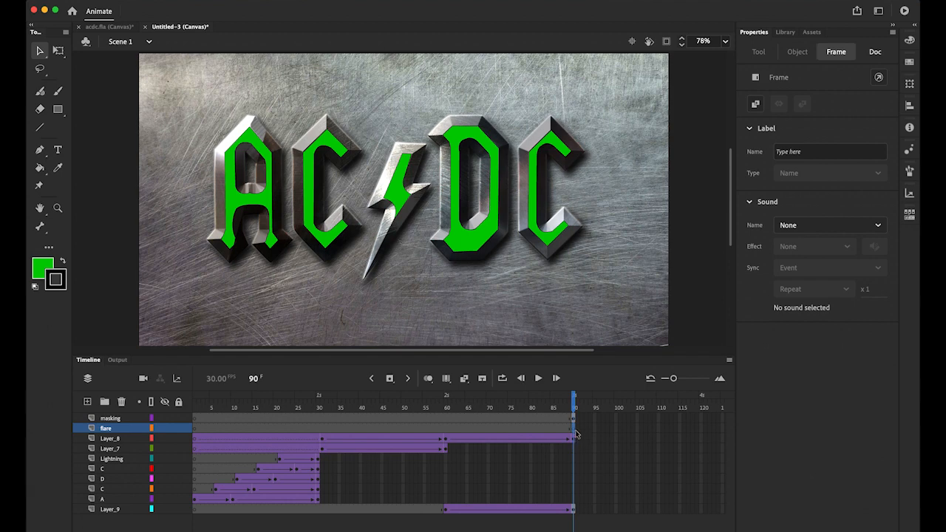
pyautogui.click(36, 292)
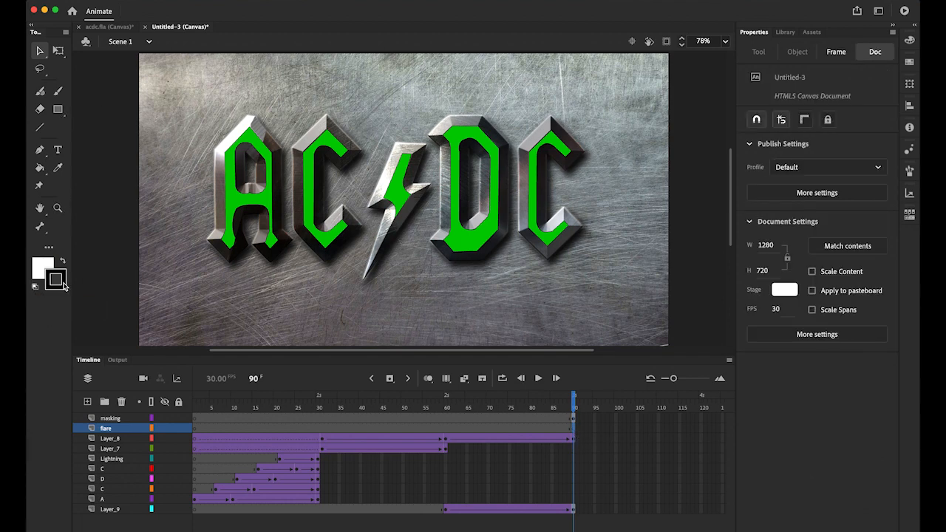
pyautogui.click(63, 282)
pyautogui.click(237, 302)
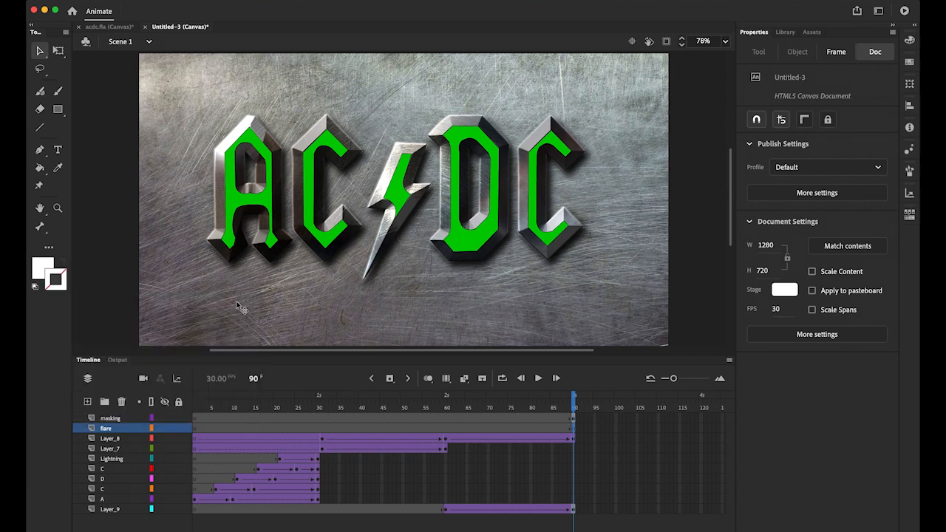
pyautogui.click(45, 265)
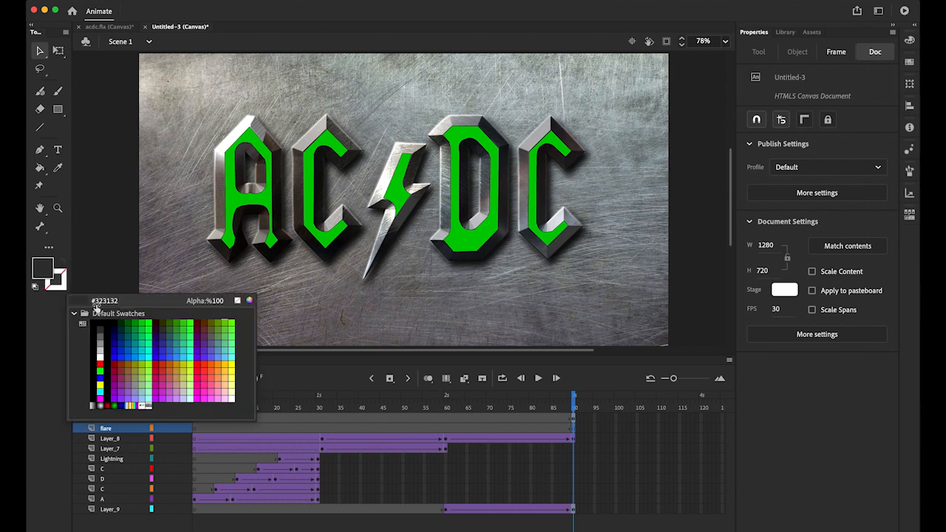
pyautogui.click(92, 406)
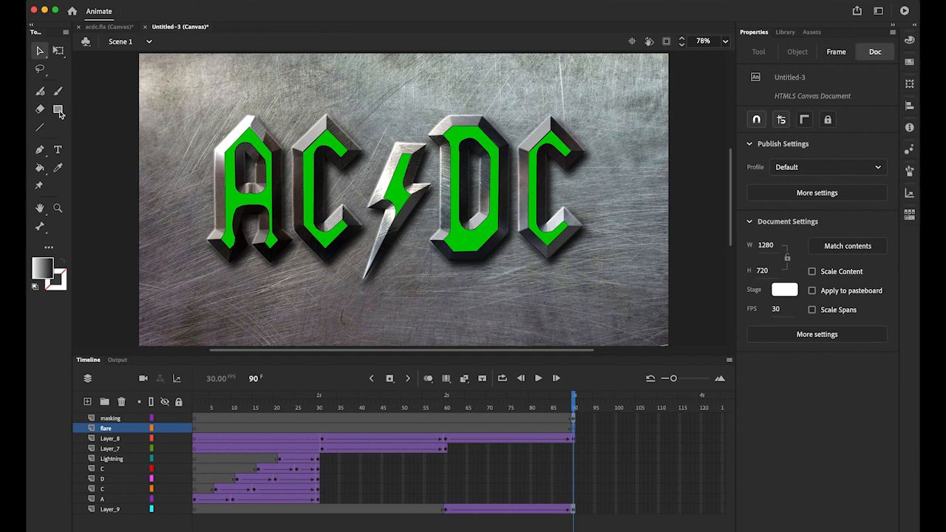
pyautogui.click(58, 110)
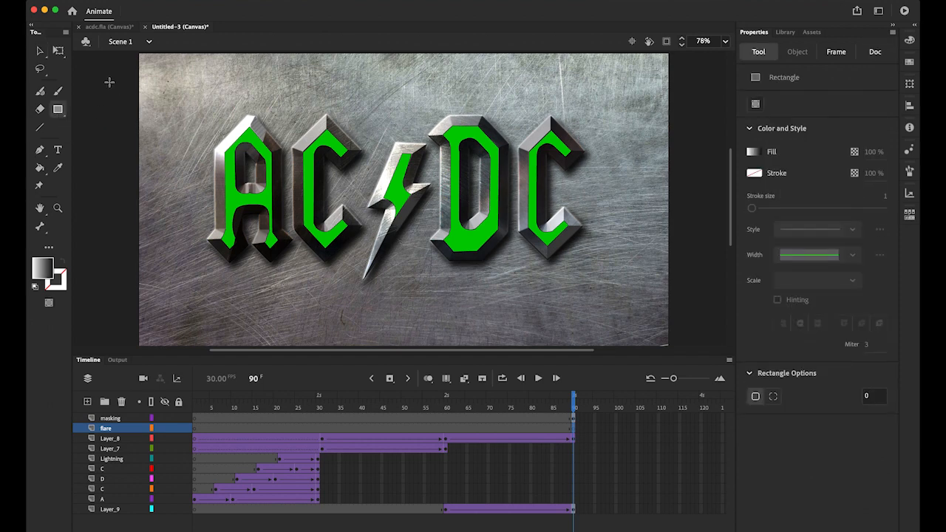
pyautogui.moveTo(110, 76); pyautogui.dragTo(171, 325)
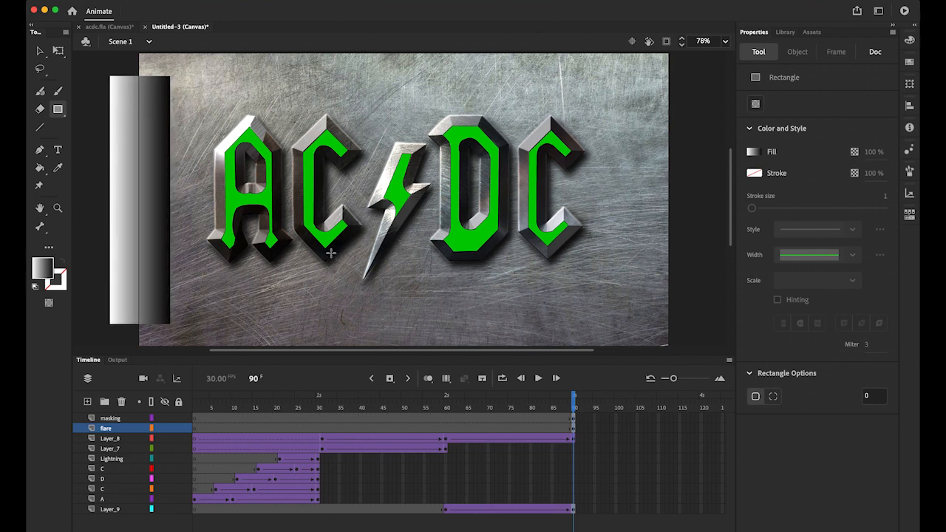
# Add a middle stop to the rectangle's linear gradient and set both the middle and the black end stop to white.
pyautogui.click(40, 49)
pyautogui.click(161, 189)
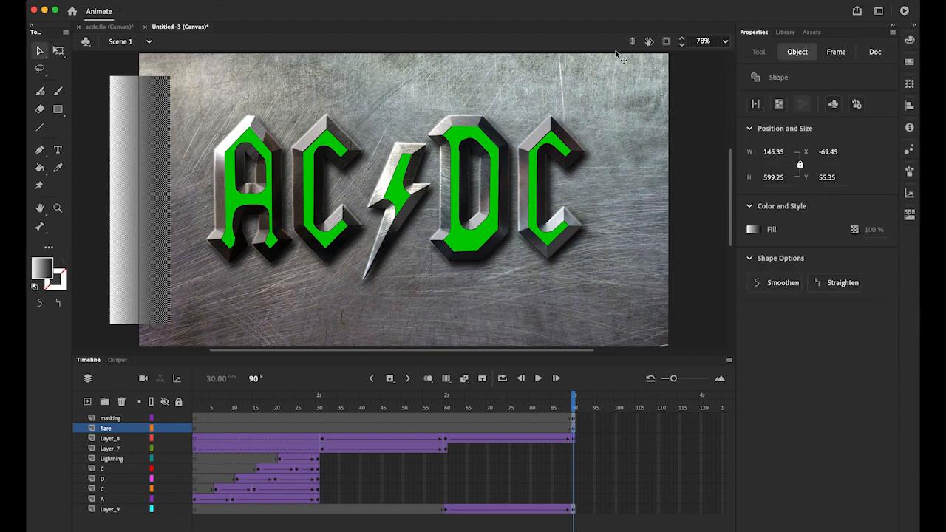
pyautogui.click(910, 41)
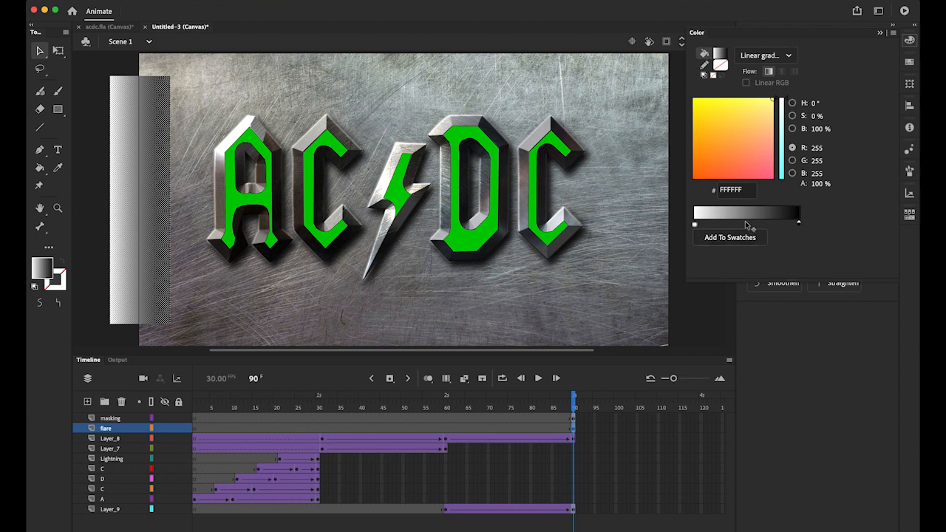
pyautogui.click(744, 223)
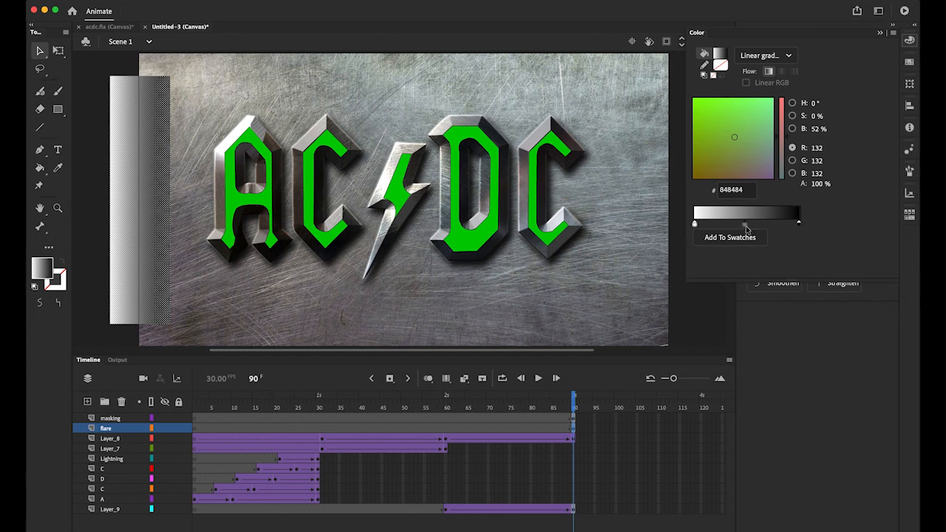
pyautogui.doubleClick(745, 227)
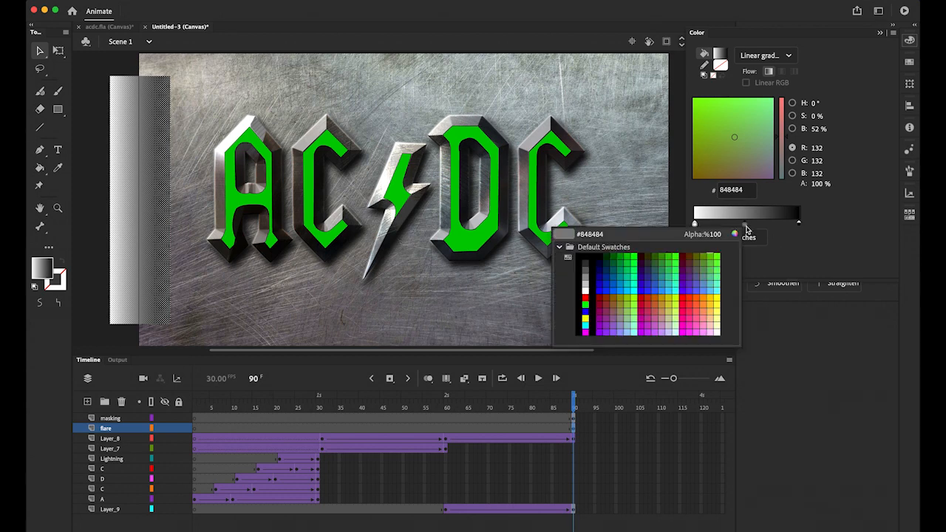
pyautogui.click(587, 288)
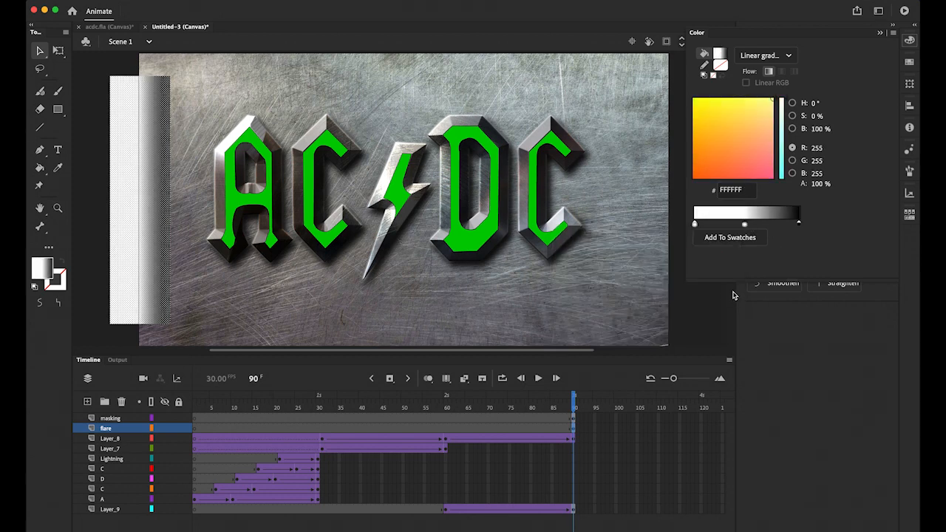
pyautogui.click(799, 223)
pyautogui.doubleClick(800, 224)
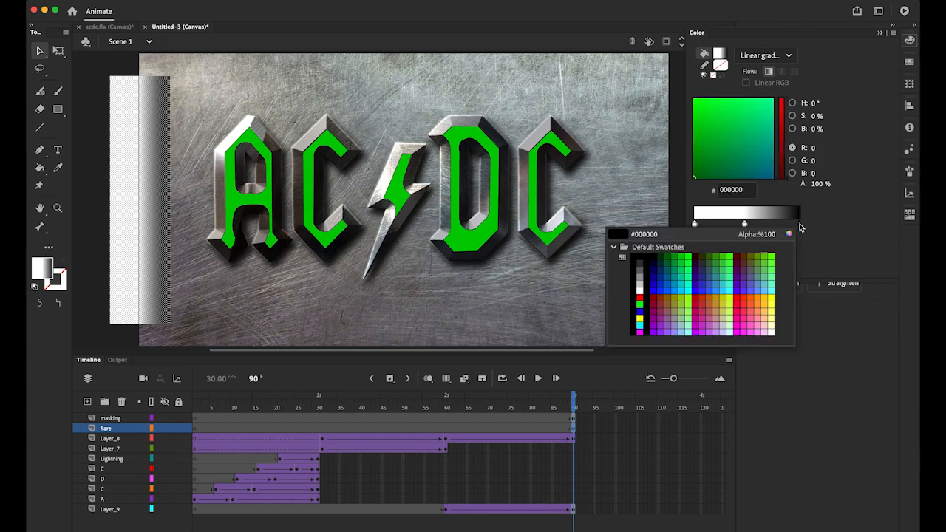
pyautogui.click(643, 291)
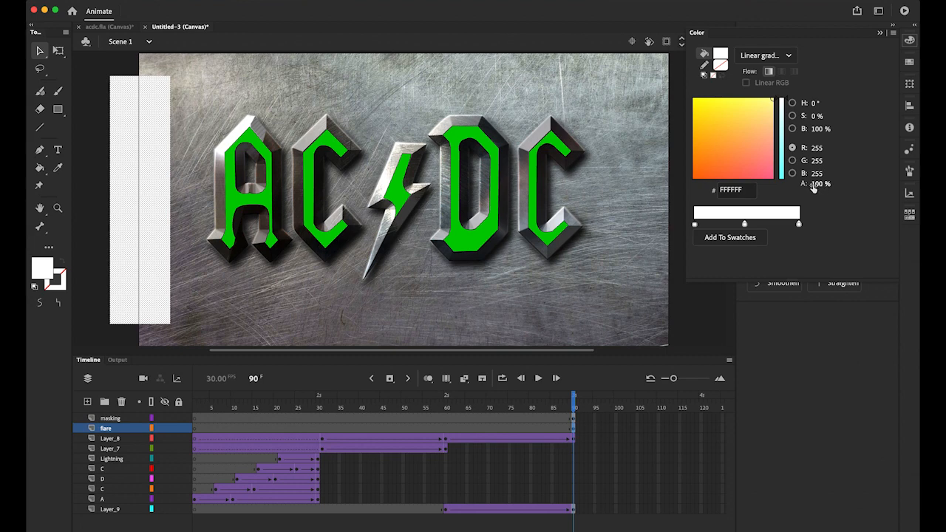
# Set the alpha of both end stops of the rectangle's white gradient to 0%, keeping the middle stop opaque.
pyautogui.moveTo(822, 189); pyautogui.dragTo(784, 187)
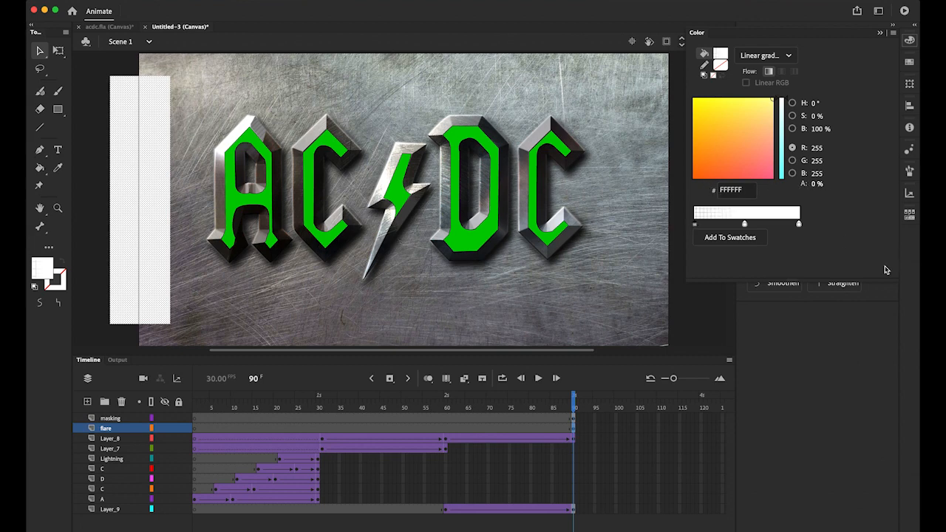
pyautogui.click(800, 227)
pyautogui.moveTo(823, 187); pyautogui.dragTo(743, 188)
pyautogui.click(39, 50)
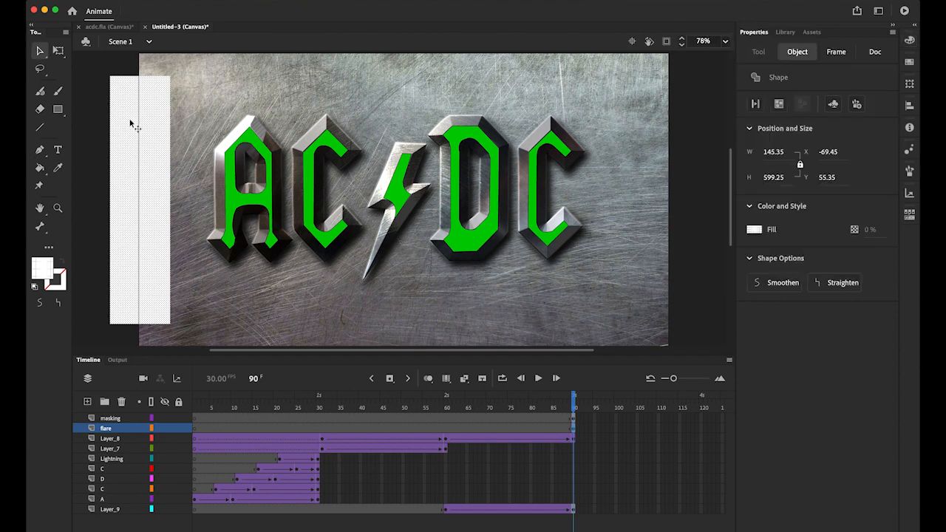
pyautogui.click(87, 85)
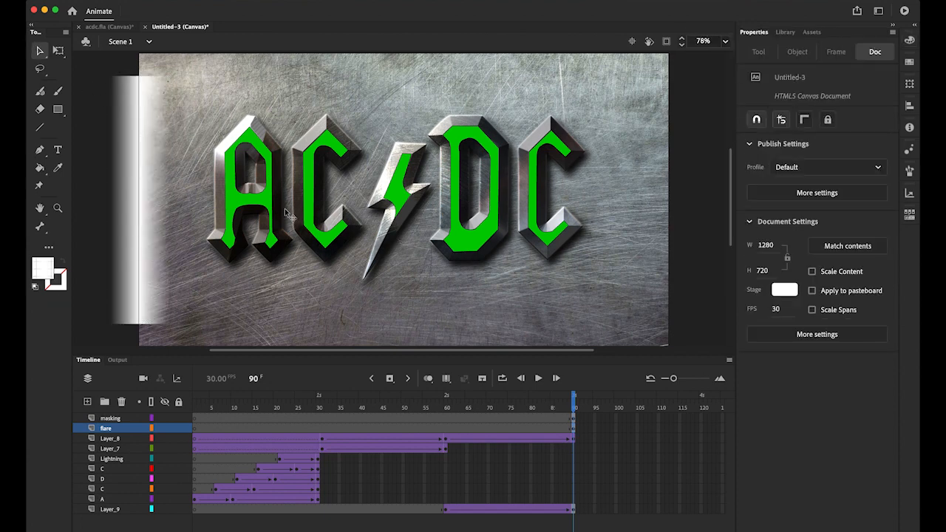
pyautogui.click(141, 204)
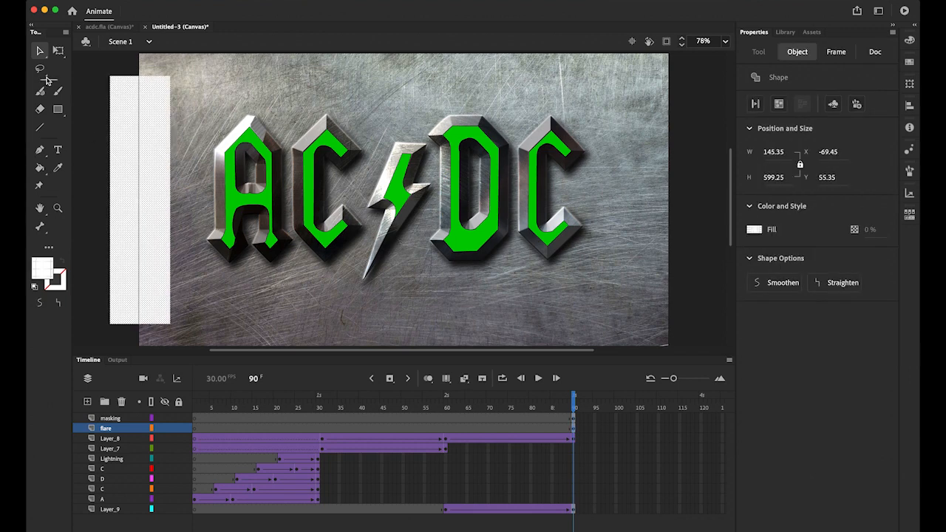
# Narrow the white gradient rectangle symmetrically about its centre to about 53 px wide, keeping its full height.
pyautogui.click(58, 50)
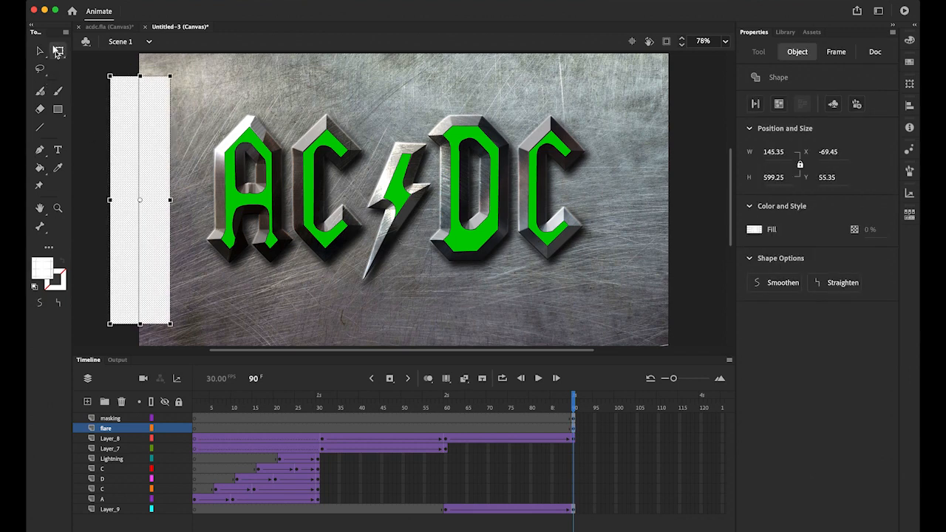
pyautogui.moveTo(170, 200); pyautogui.dragTo(152, 200)
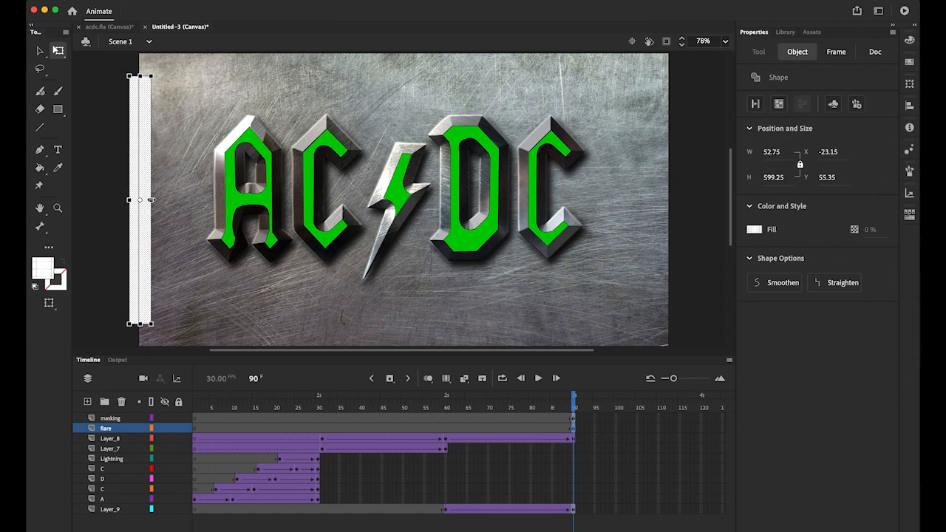
pyautogui.click(40, 50)
pyautogui.click(100, 102)
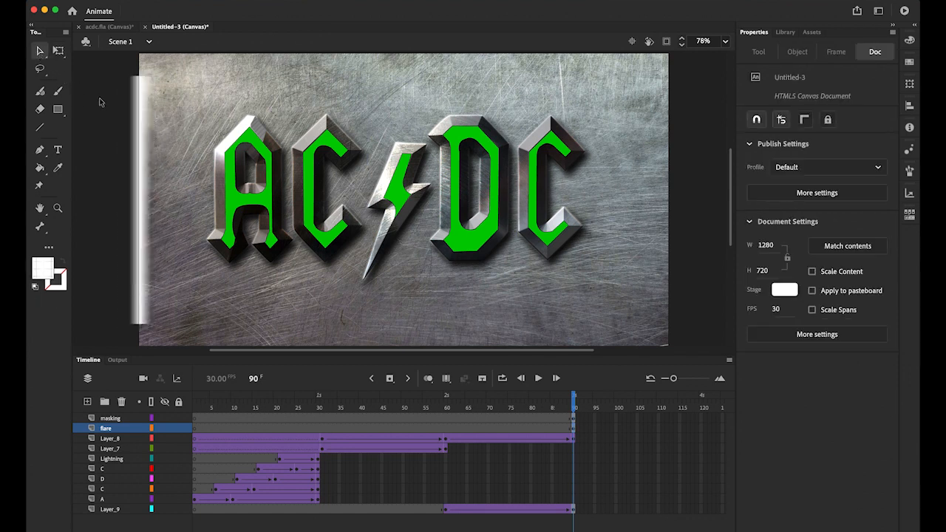
# Rotate the gradient strip clockwise into a diagonal and place it beside the first A at about X -148, Y 45.
pyautogui.click(143, 201)
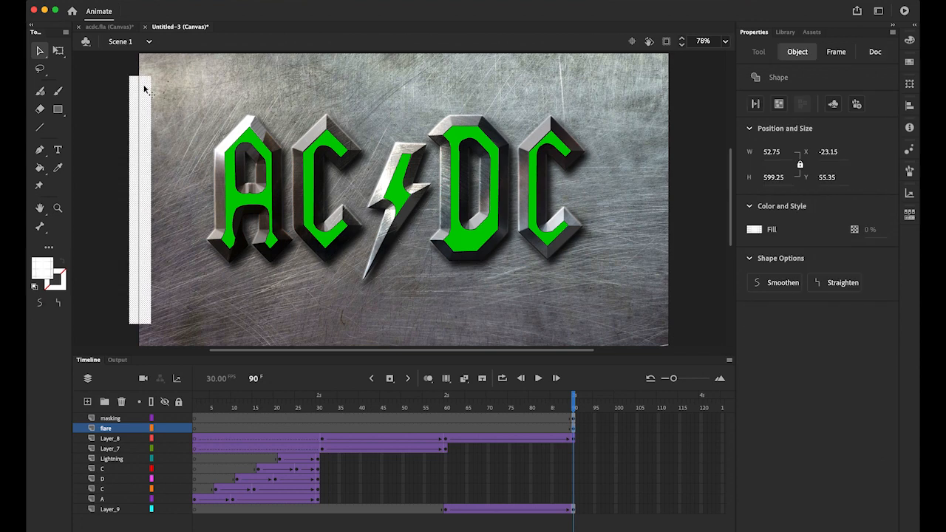
pyautogui.click(58, 50)
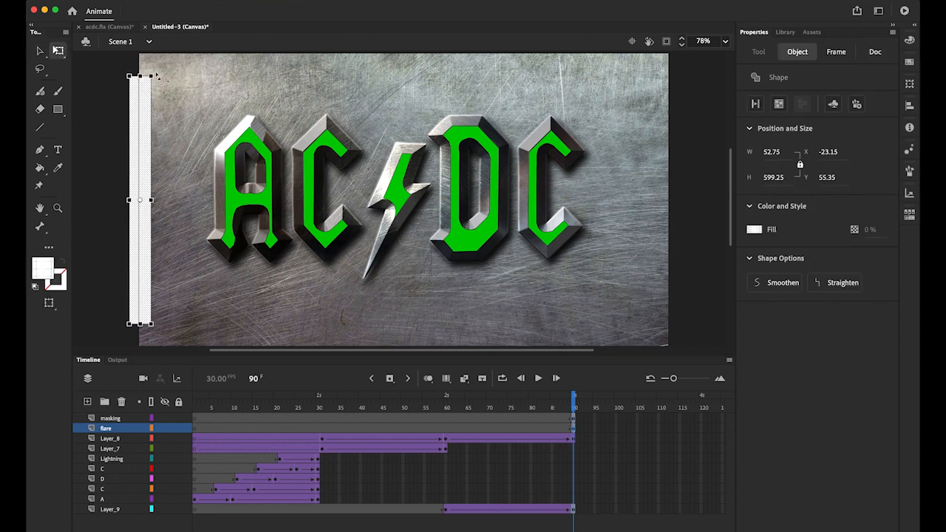
pyautogui.moveTo(166, 79); pyautogui.dragTo(218, 110)
pyautogui.click(39, 50)
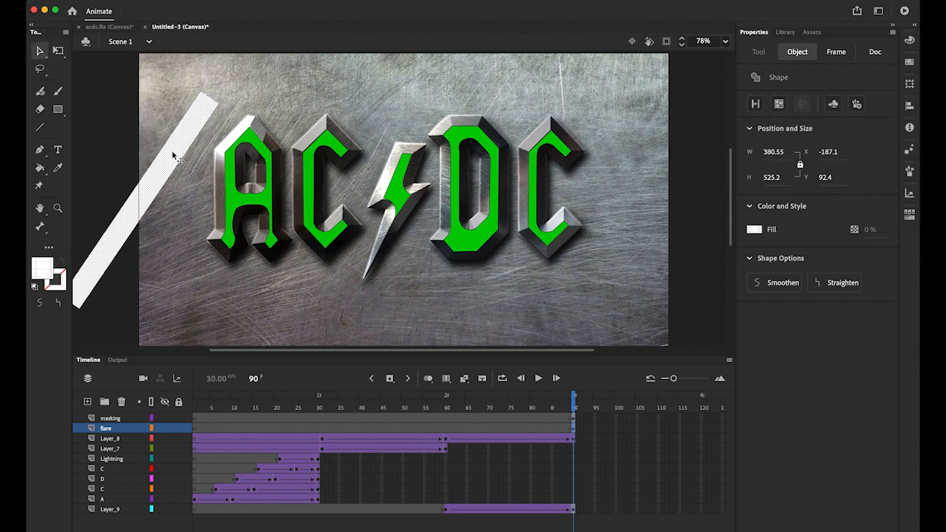
pyautogui.moveTo(168, 162); pyautogui.dragTo(189, 137)
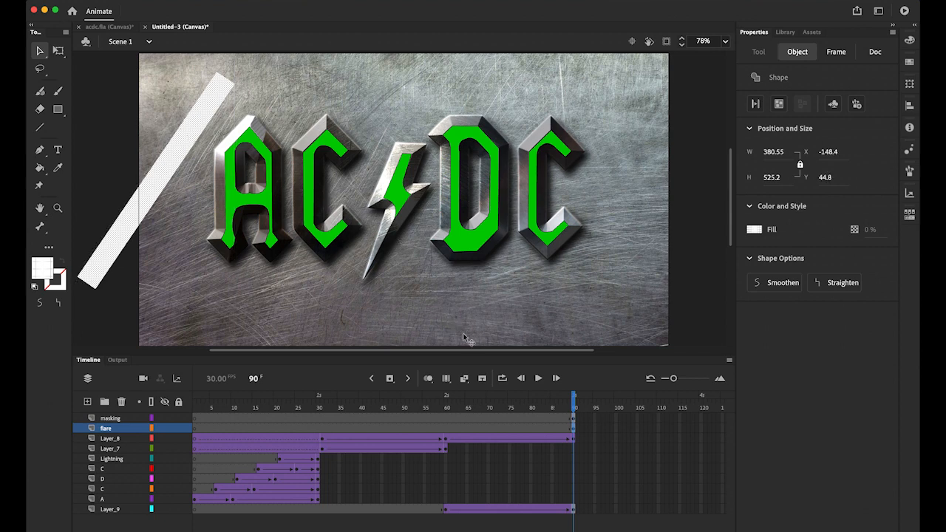
# Insert keyframes at frames 120 and 150 on the flare layer.
pyautogui.hscroll(8, 349, 521)
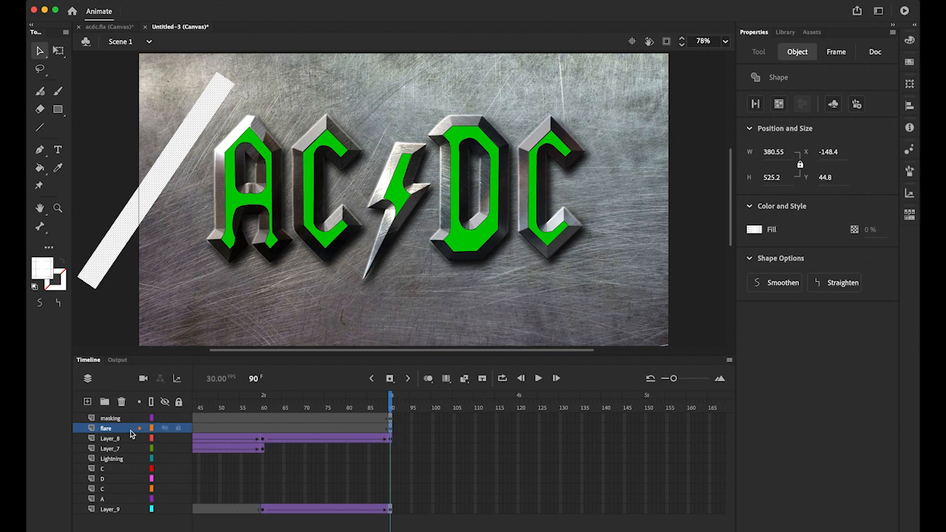
pyautogui.click(517, 431)
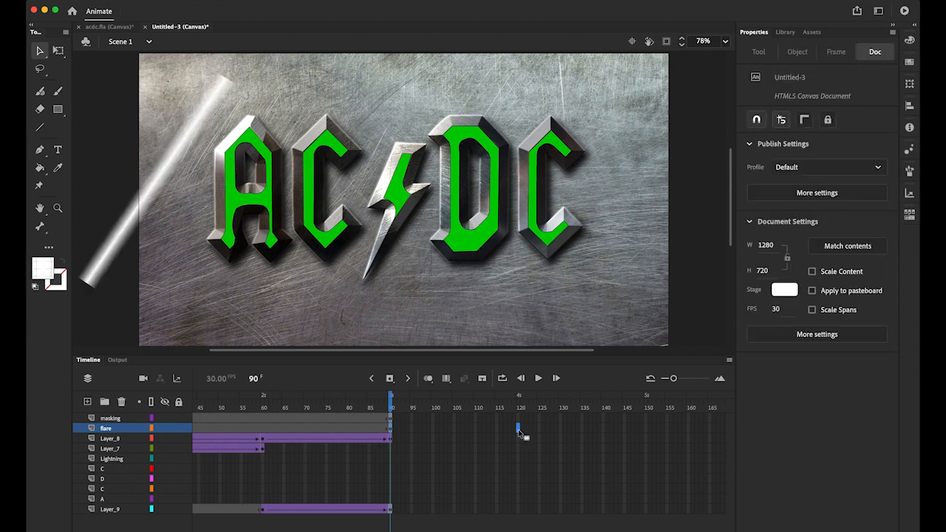
pyautogui.click(389, 377)
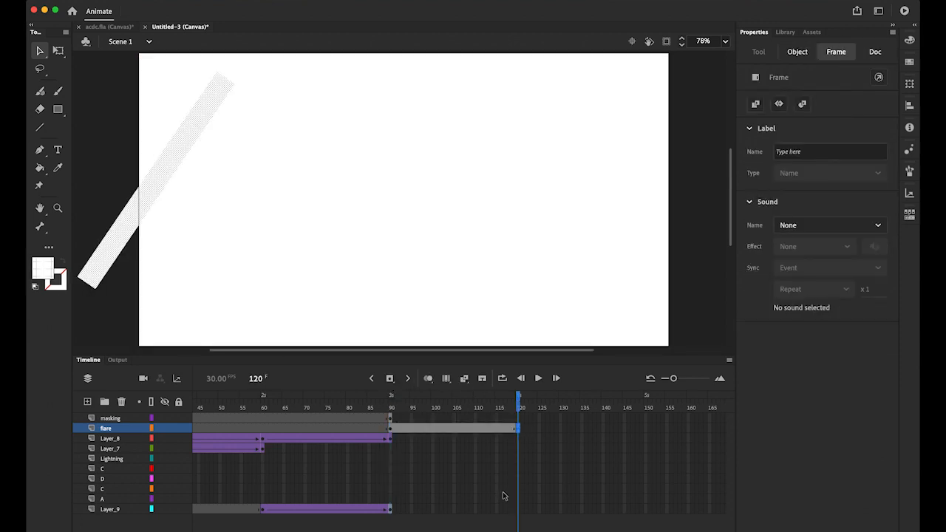
pyautogui.click(647, 429)
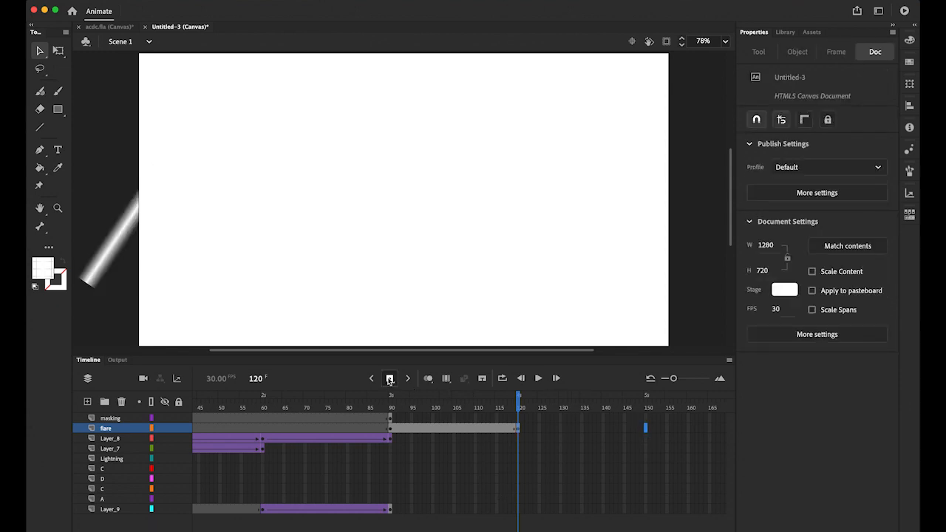
pyautogui.click(390, 378)
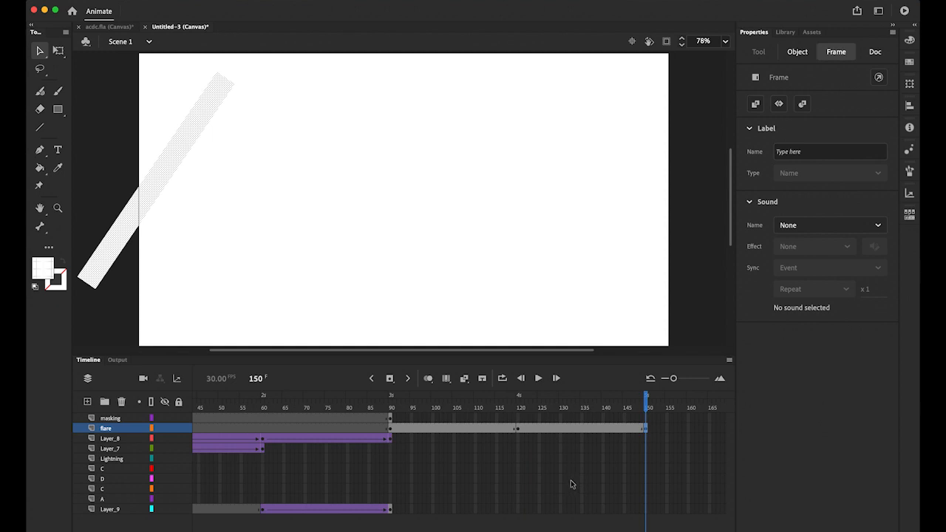
# Create classic tweens on the flare layer between frames 90 and 120 and between frames 120 and 150.
pyautogui.click(448, 432)
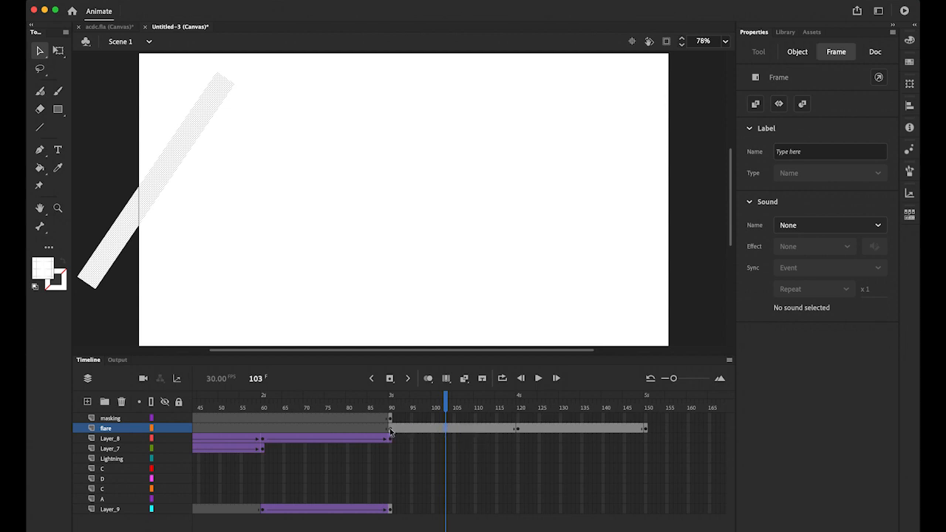
pyautogui.rightClick(447, 427)
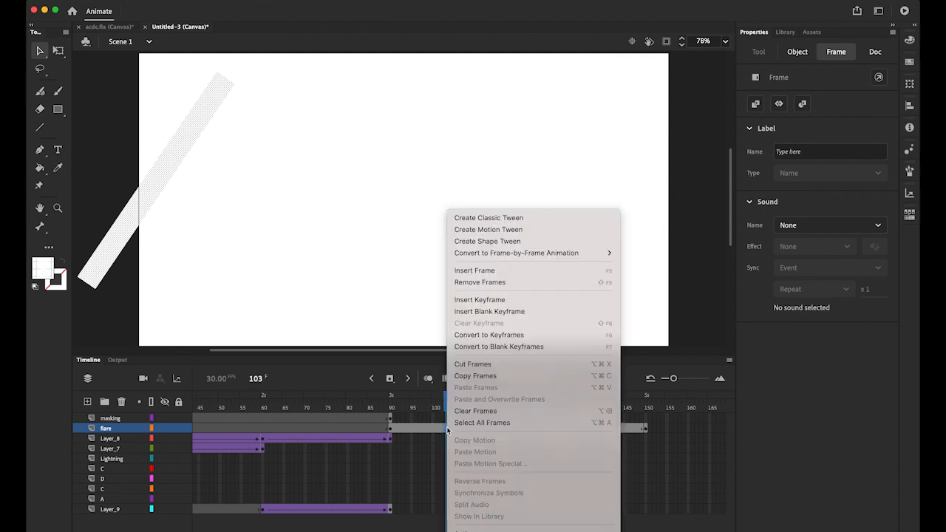
pyautogui.click(537, 221)
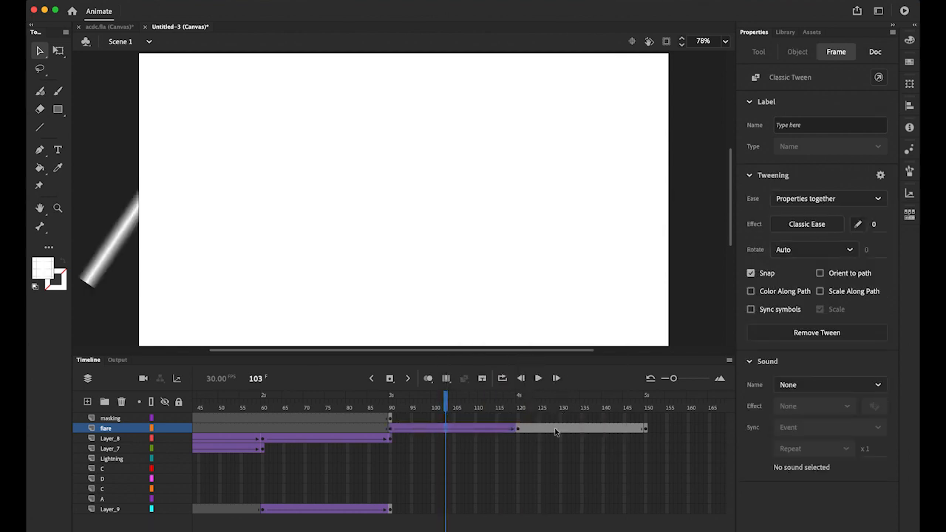
pyautogui.click(580, 427)
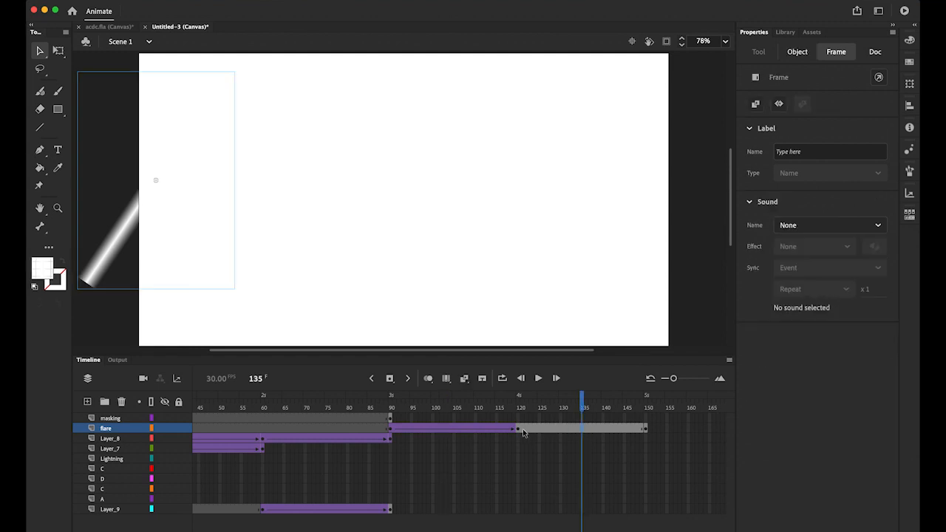
pyautogui.rightClick(583, 432)
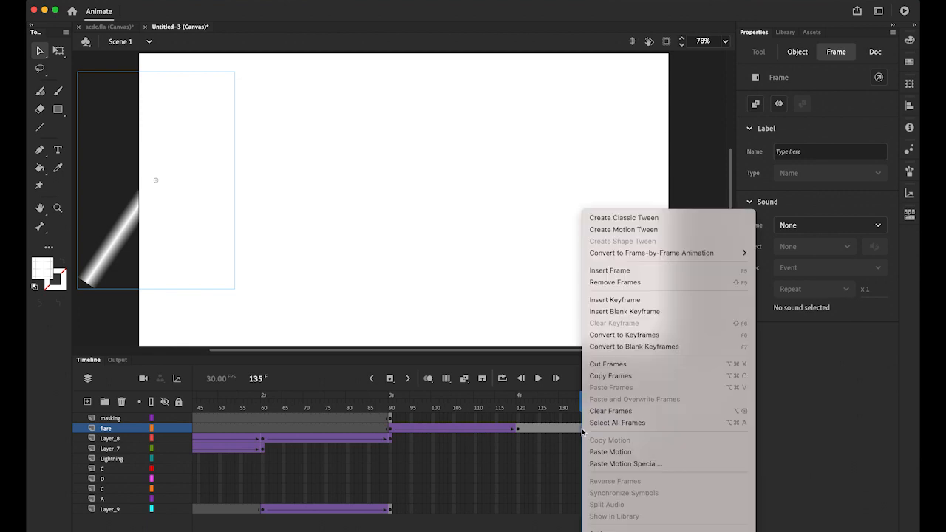
pyautogui.click(641, 218)
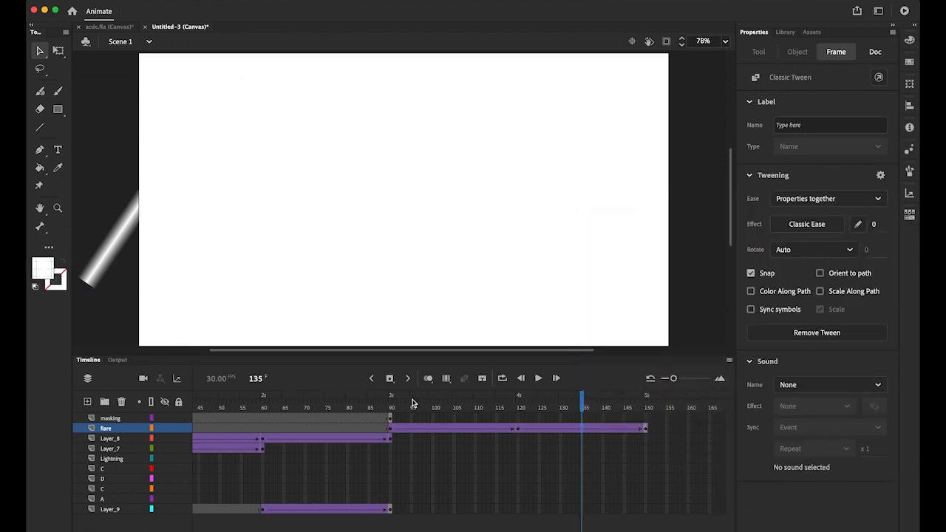
# Extend the masking layer to frame 150 with a regular frame instead of a keyframe.
pyautogui.click(390, 418)
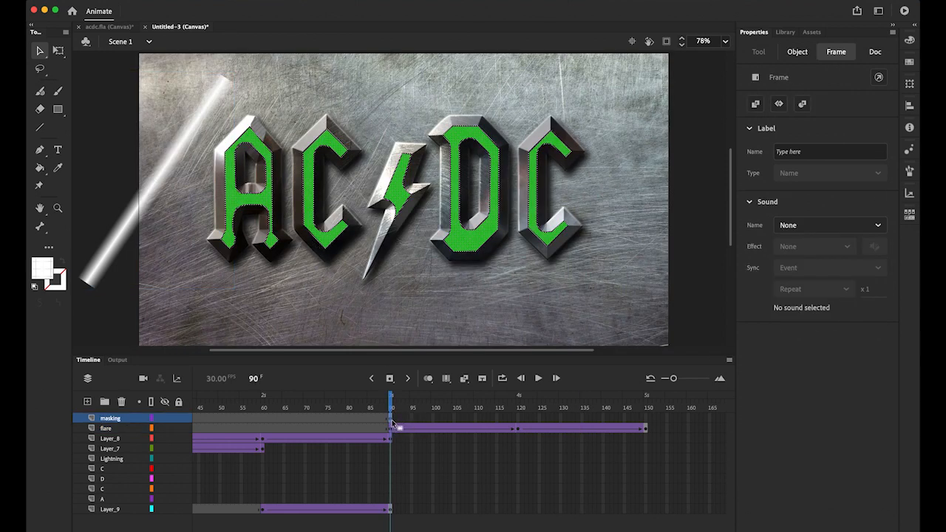
pyautogui.click(646, 423)
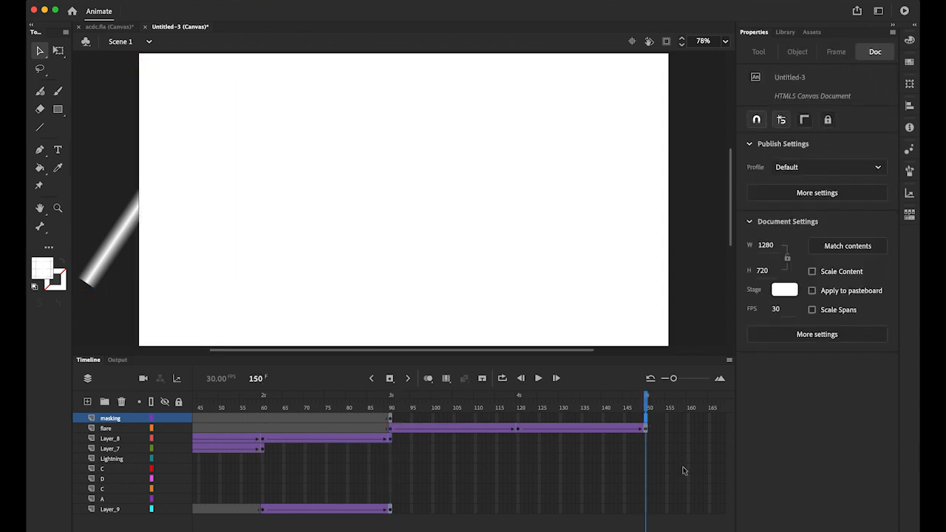
pyautogui.click(391, 379)
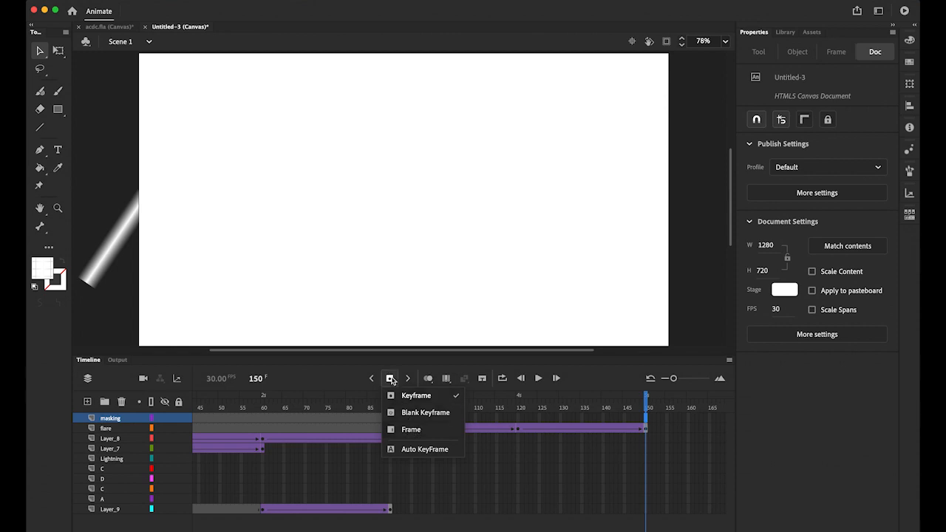
pyautogui.click(391, 379)
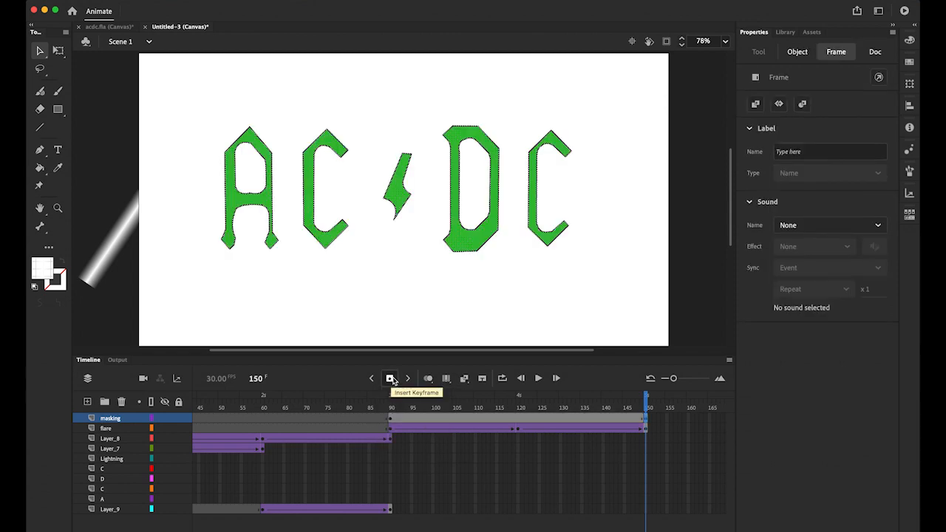
pyautogui.press('Delete')
pyautogui.moveTo(394, 384)
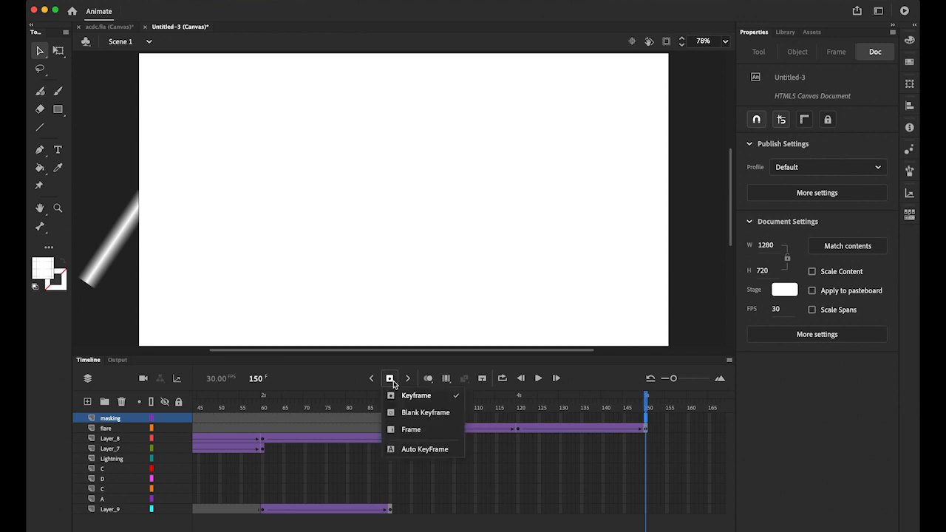
pyautogui.click(410, 430)
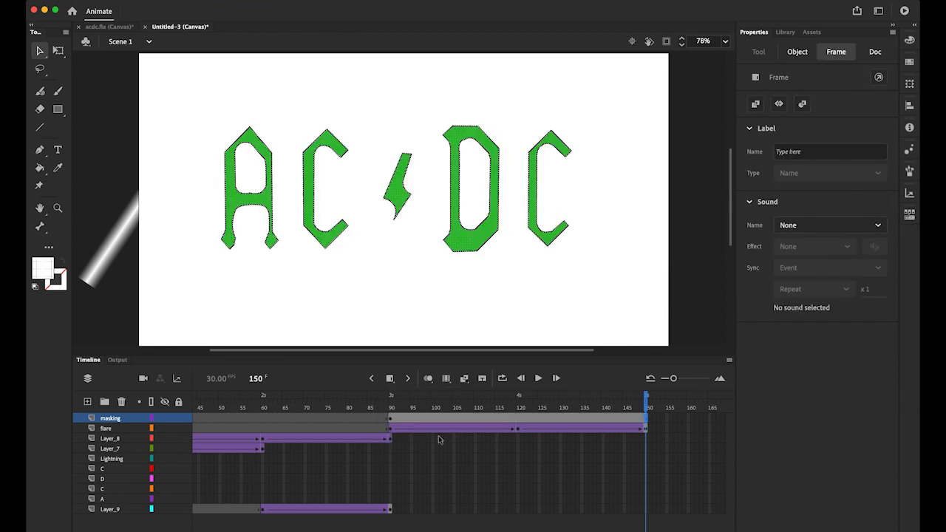
pyautogui.moveTo(646, 402); pyautogui.dragTo(654, 436)
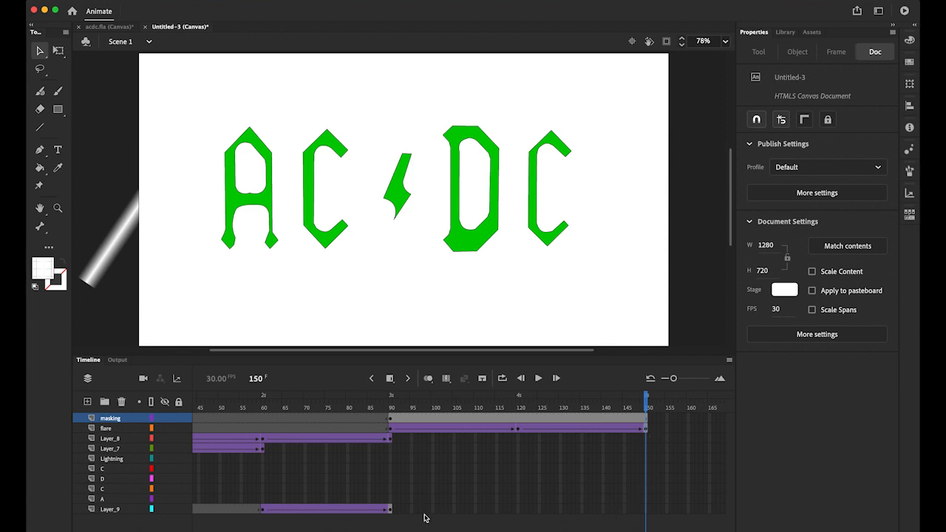
# Insert a keyframe at frame 150 on Layer_8 to extend the metallic letters.
pyautogui.click(390, 443)
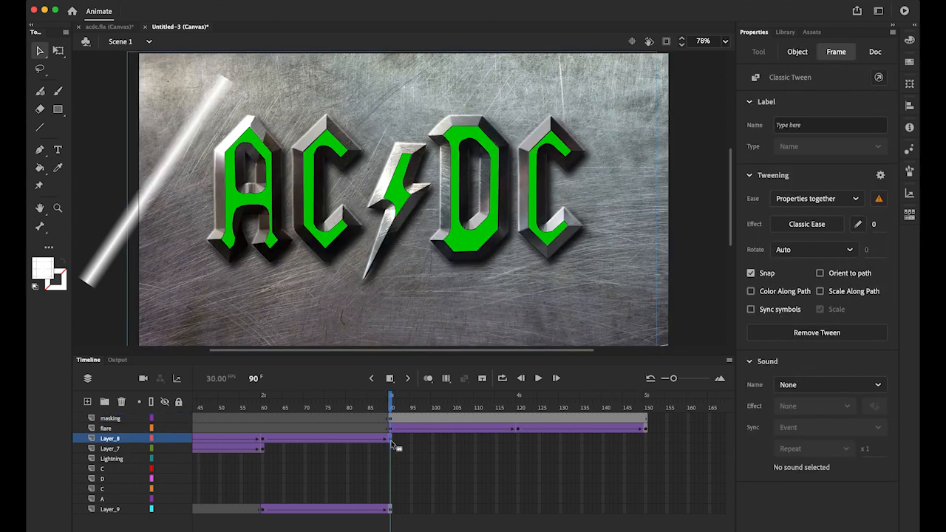
pyautogui.click(166, 439)
pyautogui.click(165, 438)
pyautogui.click(645, 440)
pyautogui.click(389, 378)
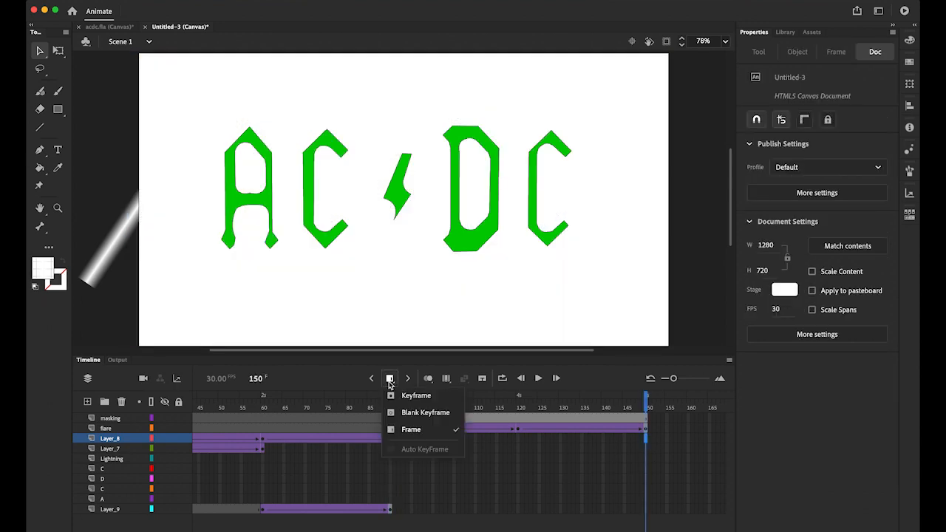
pyautogui.click(418, 396)
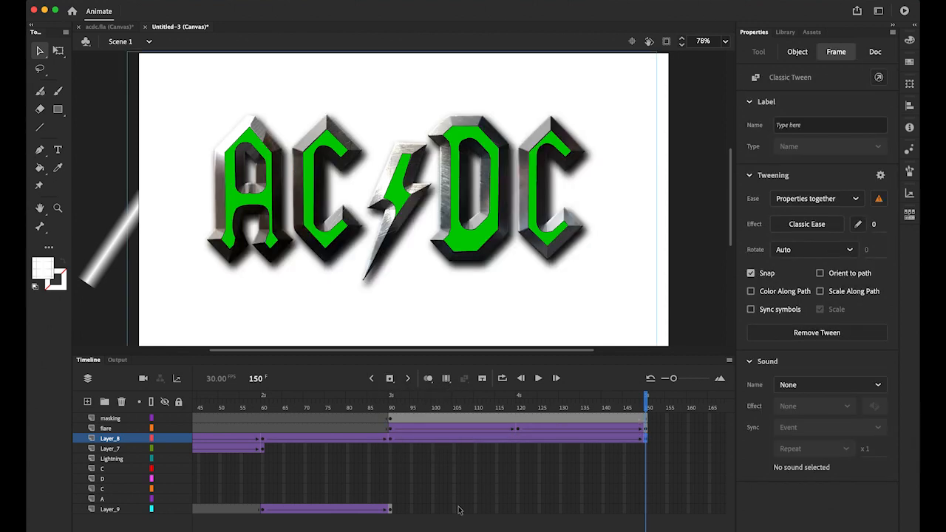
# Insert a keyframe at frame 150 on Layer_9 to extend the metal background.
pyautogui.click(389, 509)
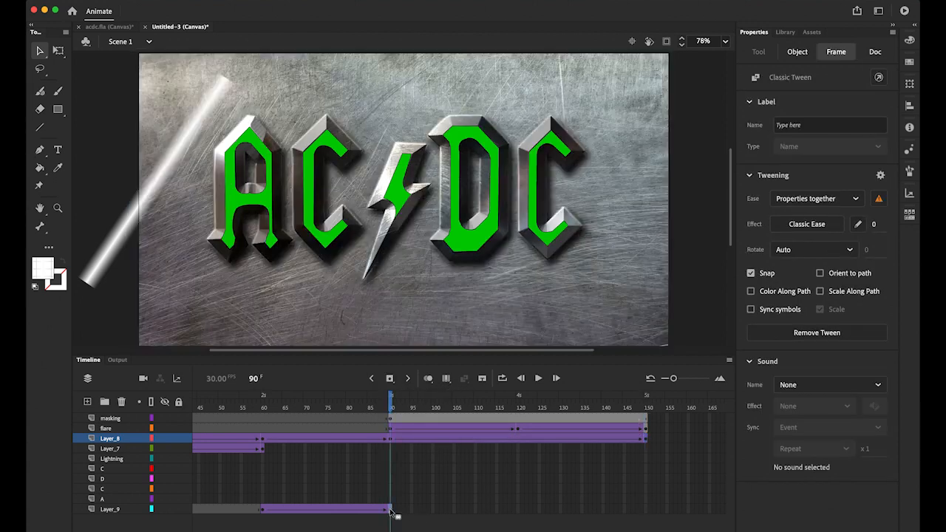
pyautogui.click(645, 513)
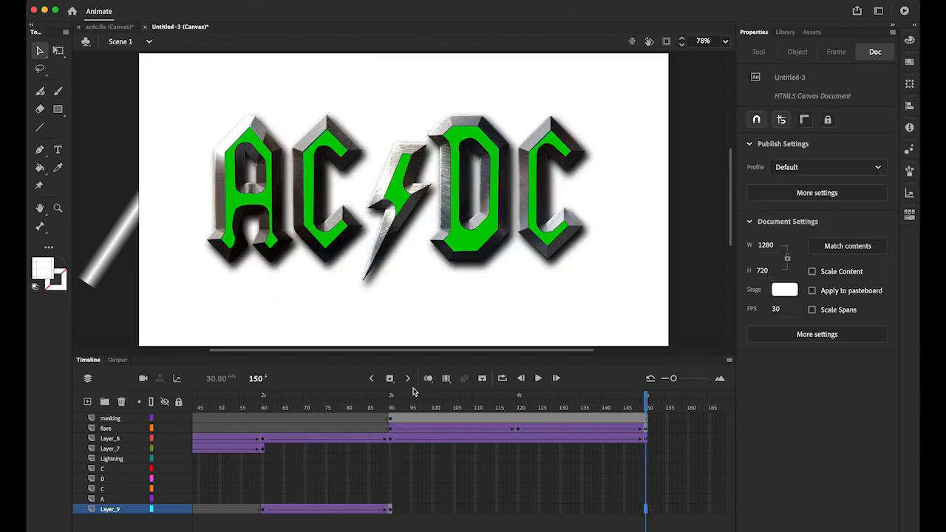
pyautogui.click(389, 378)
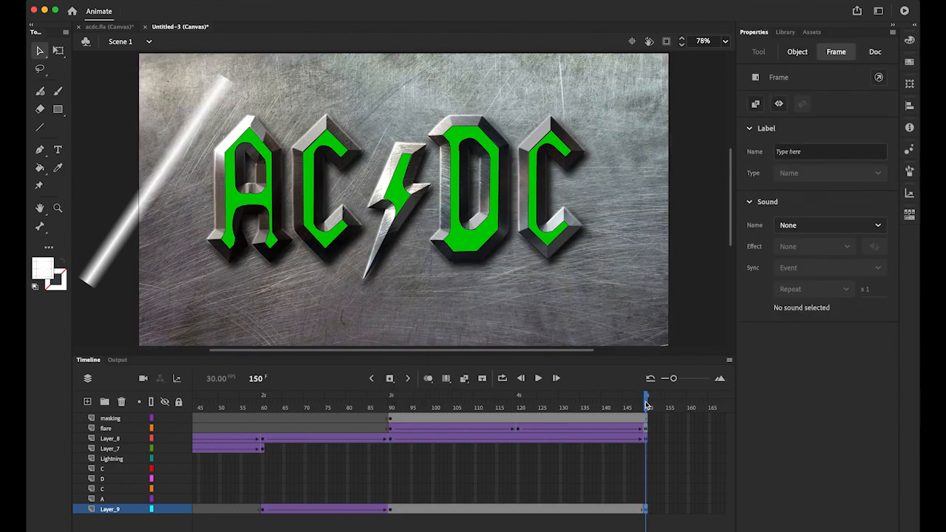
# At frame 120 of the flare layer, move the flare past the last C to about X 1293, Y 307.
pyautogui.moveTo(647, 405); pyautogui.dragTo(520, 436)
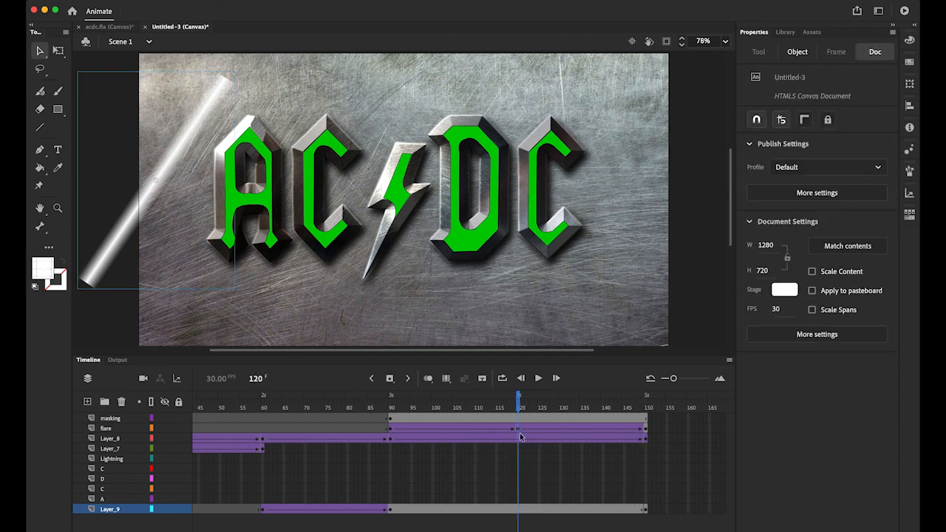
pyautogui.click(105, 430)
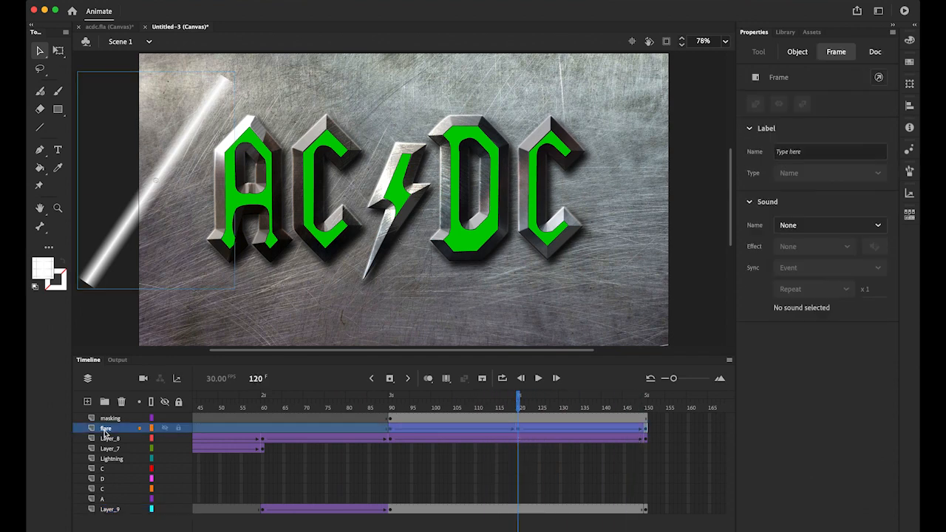
pyautogui.click(519, 427)
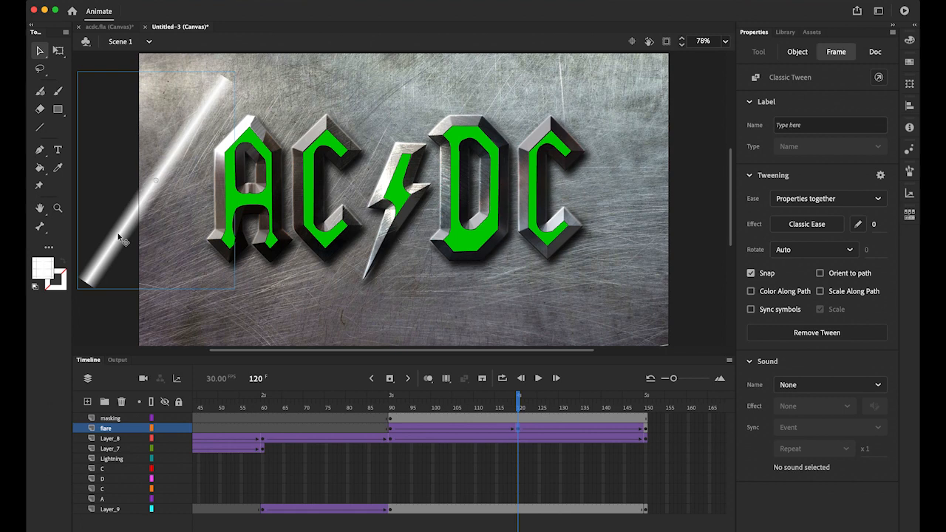
pyautogui.moveTo(118, 232); pyautogui.dragTo(634, 353)
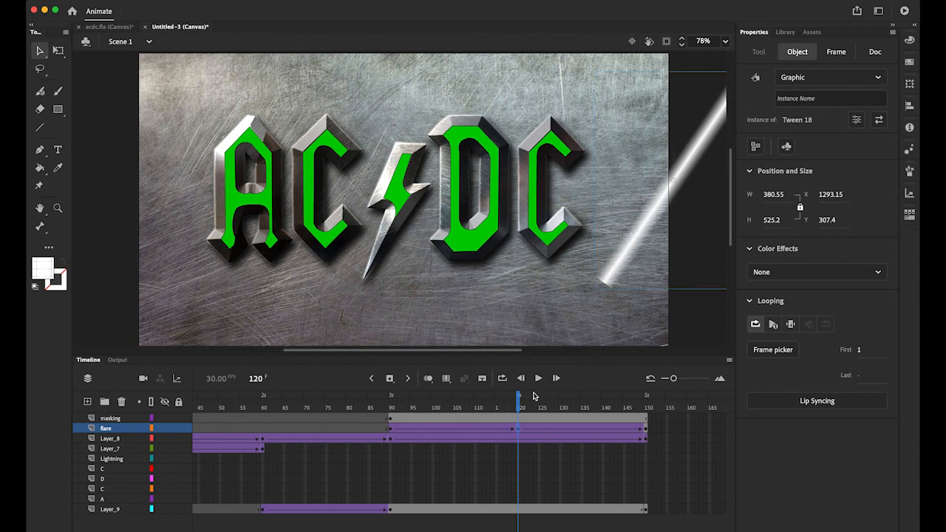
# Convert the masking layer into a mask so the flare layer only shows inside the letter faces.
pyautogui.moveTo(520, 405); pyautogui.dragTo(473, 439)
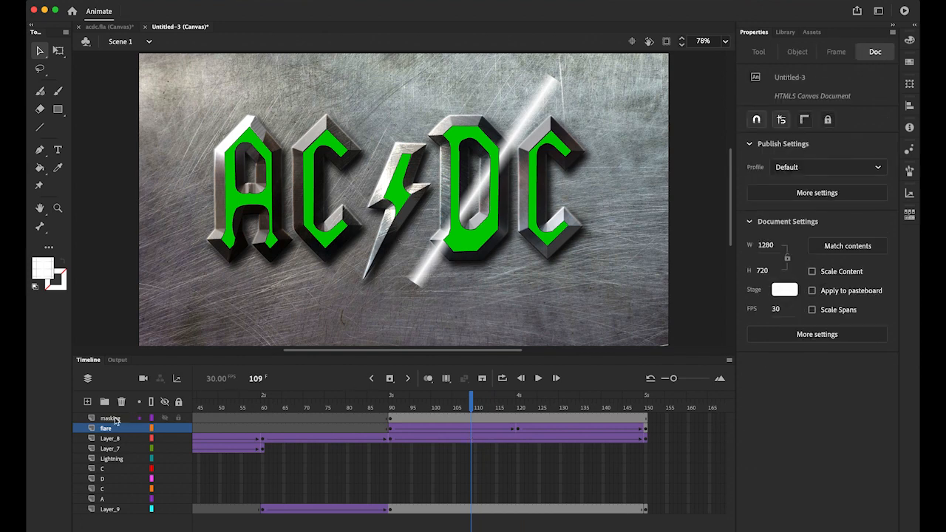
pyautogui.click(113, 418)
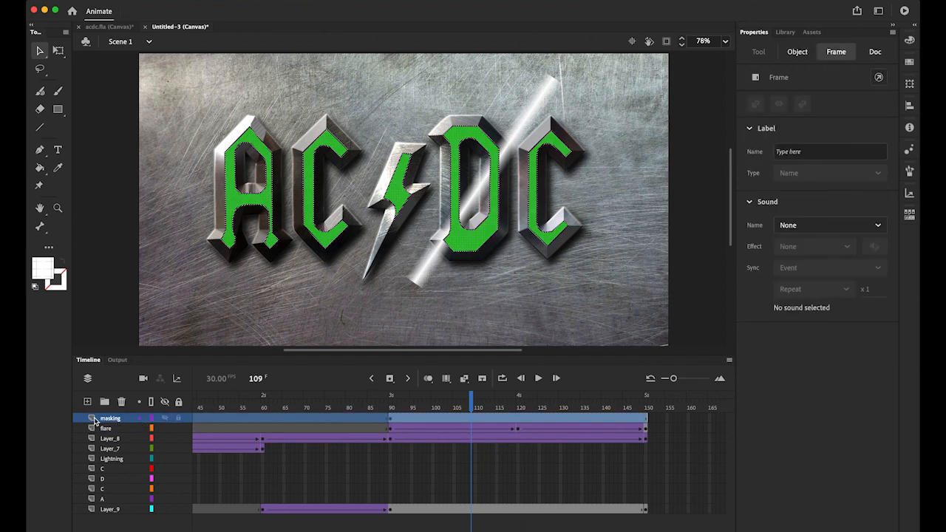
pyautogui.rightClick(102, 421)
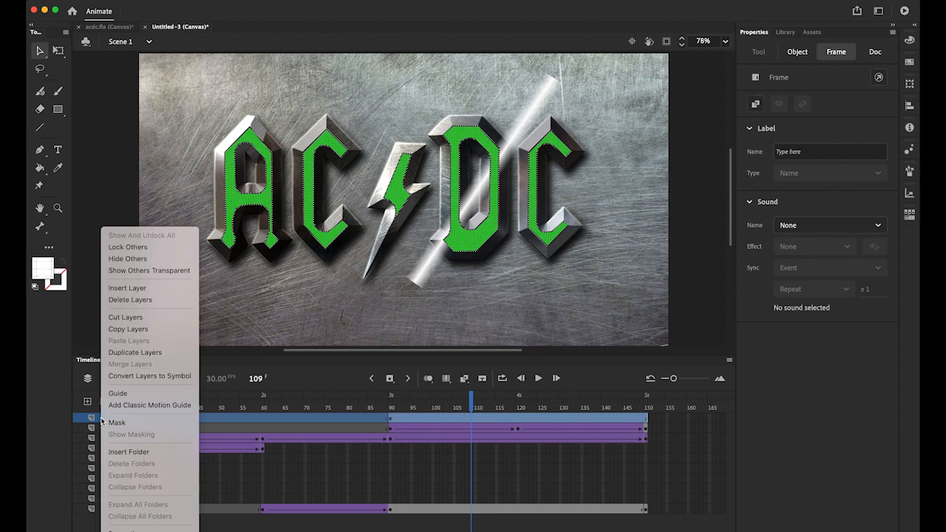
pyautogui.click(114, 422)
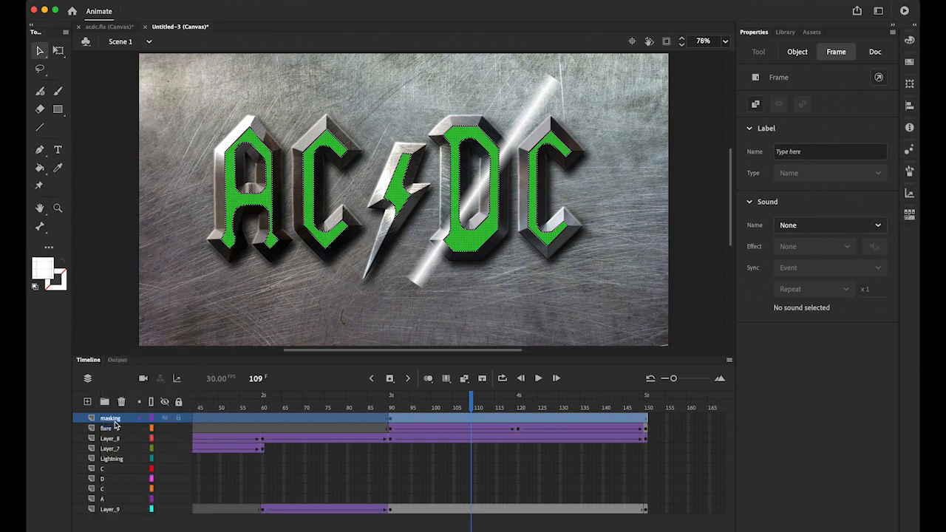
# Play the animation from frame 1 on the timeline, test the movie in the browser, and return to the timeline.
pyautogui.moveTo(470, 400); pyautogui.dragTo(51, 416)
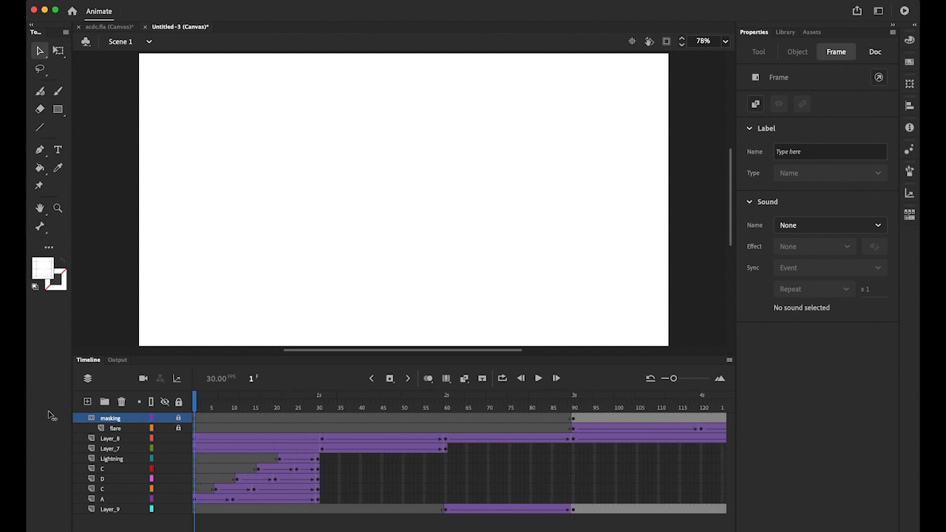
pyautogui.click(539, 378)
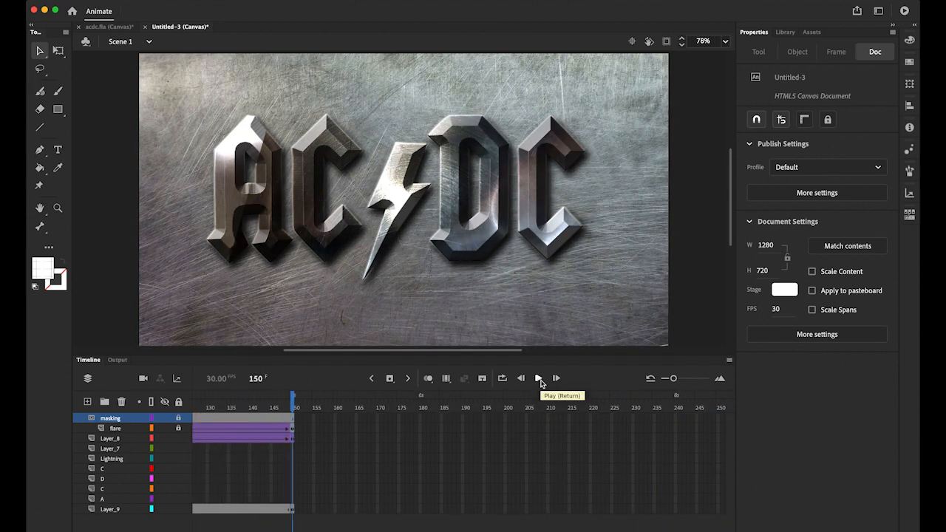
pyautogui.click(320, 0)
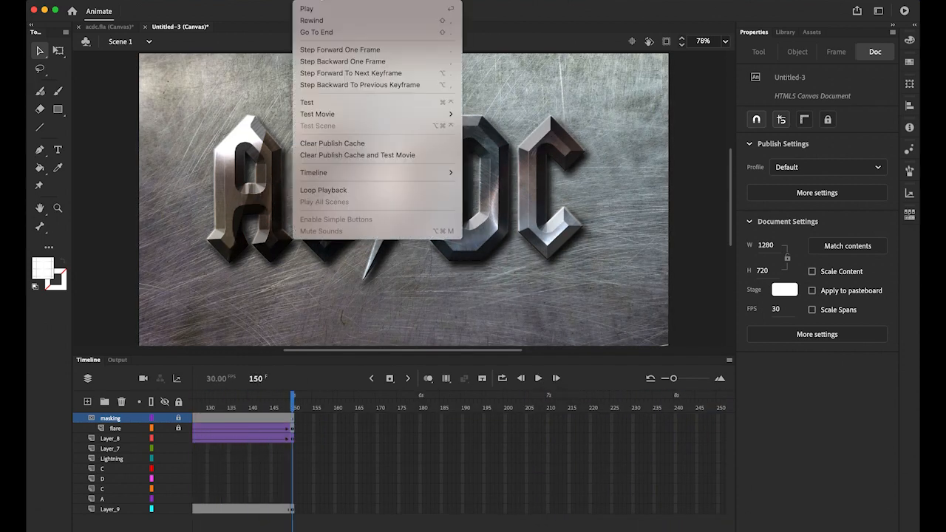
pyautogui.moveTo(362, 113)
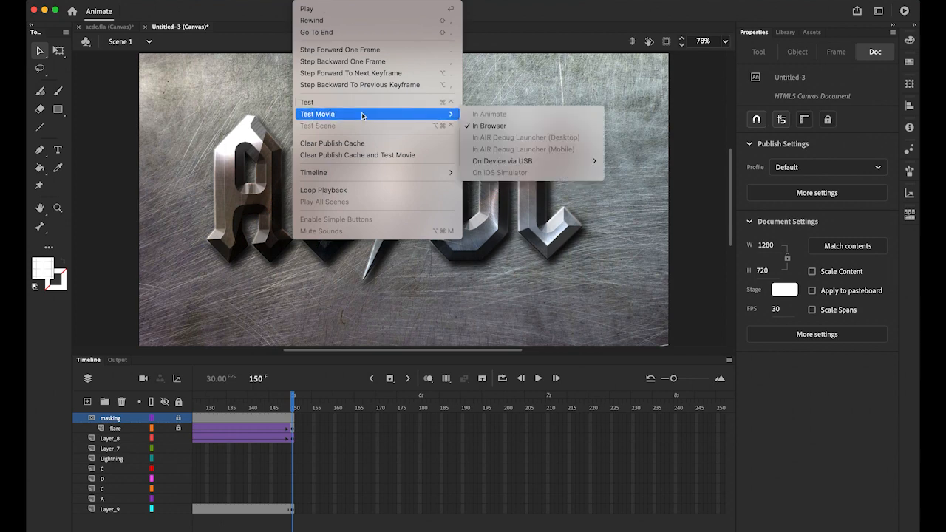
pyautogui.click(525, 127)
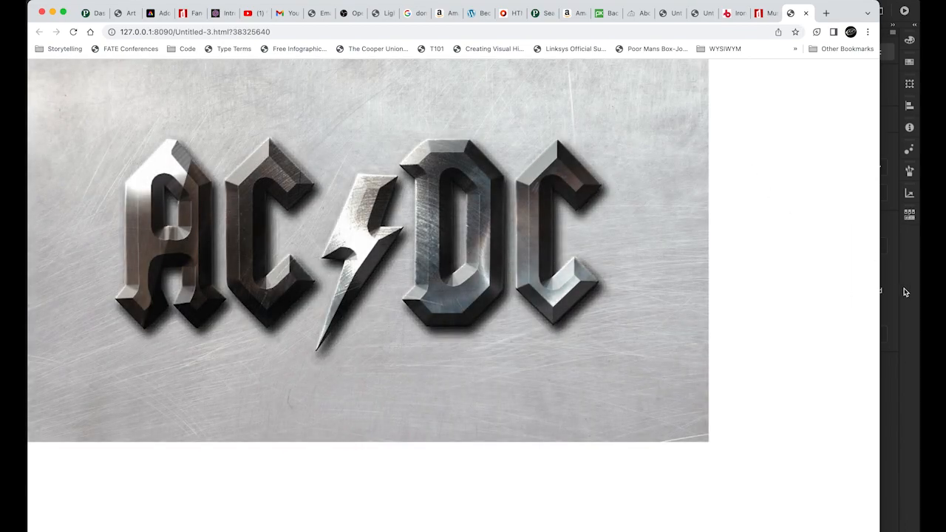
pyautogui.click(904, 293)
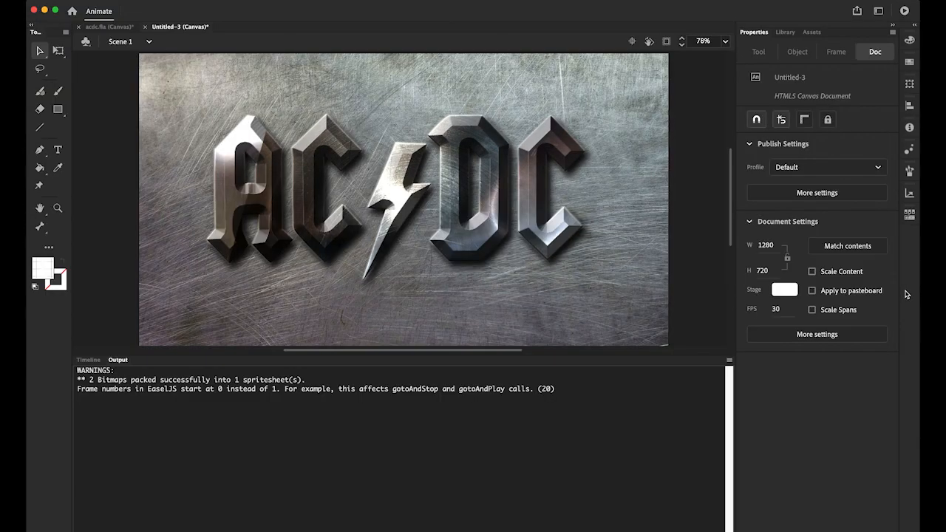
pyautogui.click(88, 360)
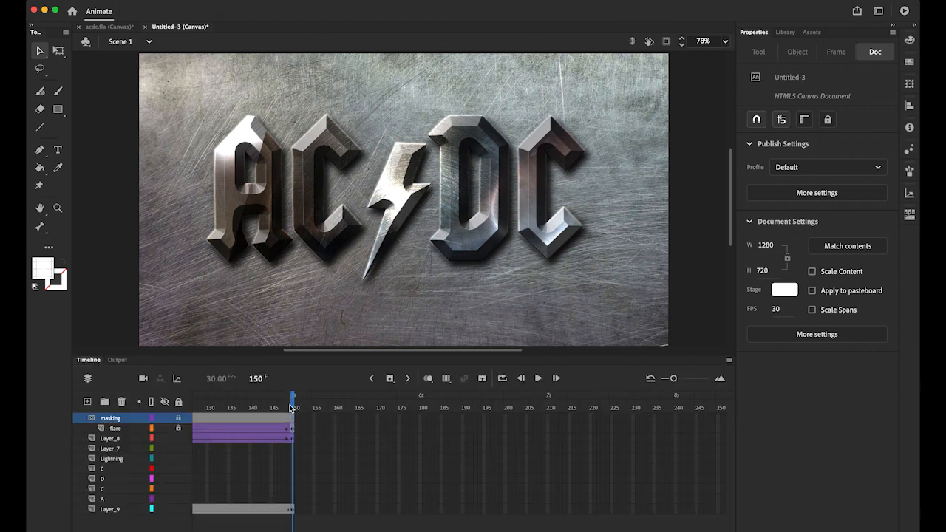
# Insert keyframes at frame 240 on Layer_8 and Layer_9 to hold the metallic letters and metal background longer.
pyautogui.moveTo(277, 408)
pyautogui.mouseDown()
pyautogui.moveTo(238, 408)
pyautogui.moveTo(293, 413)
pyautogui.mouseUp()
pyautogui.moveTo(294, 408)
pyautogui.mouseDown()
pyautogui.moveTo(281, 408)
pyautogui.moveTo(297, 412)
pyautogui.mouseUp()
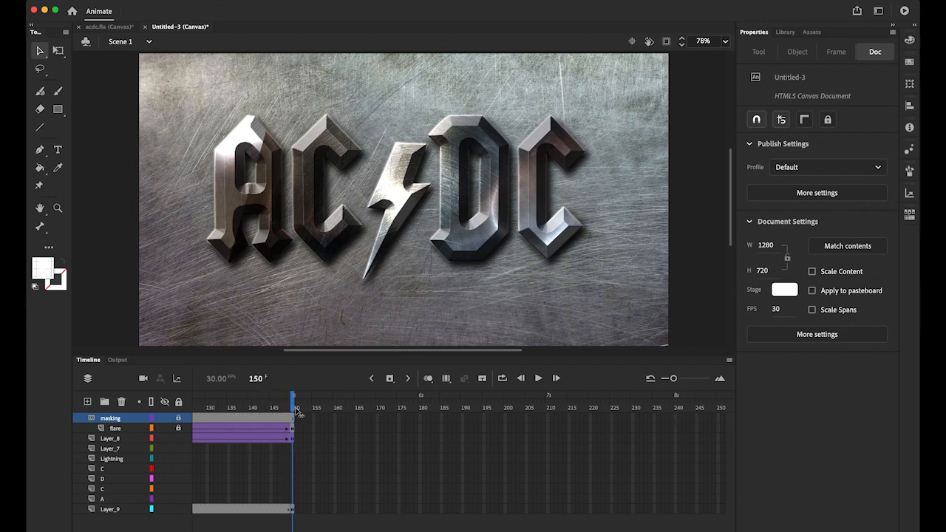
pyautogui.click(219, 440)
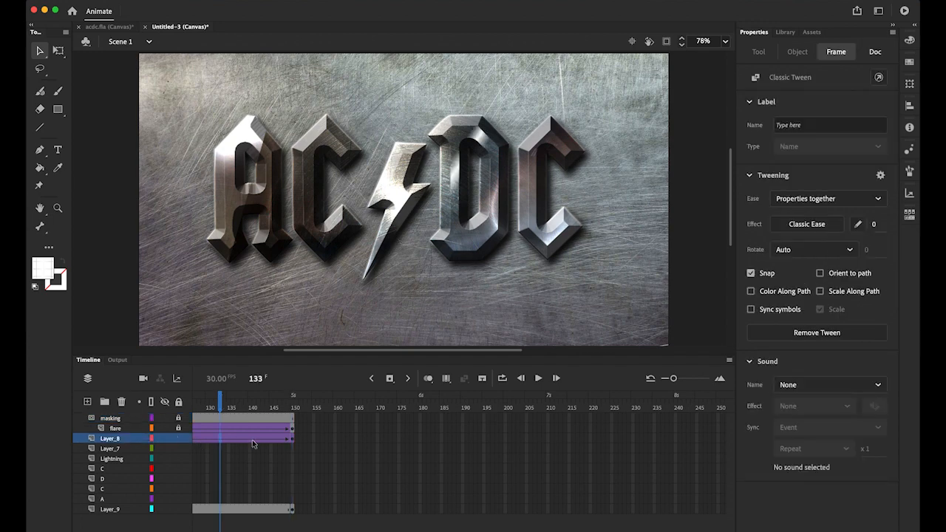
pyautogui.click(291, 441)
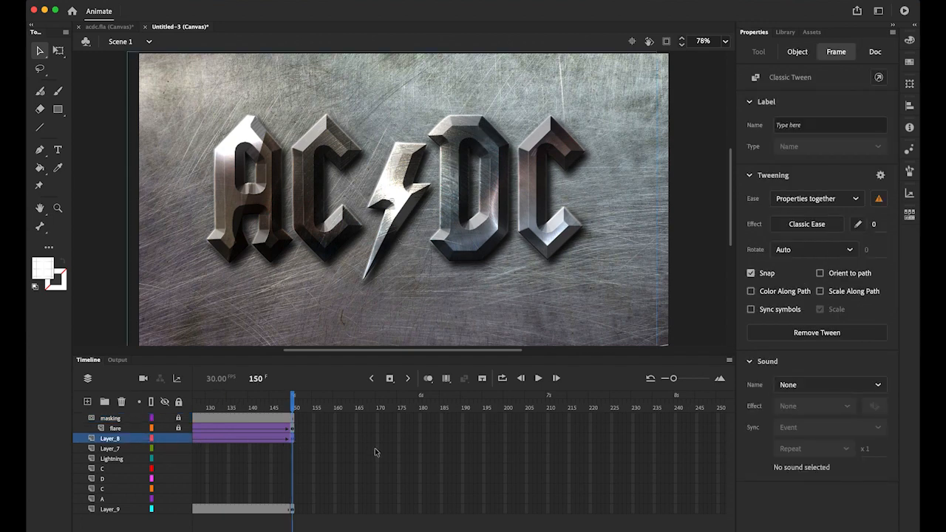
pyautogui.click(674, 440)
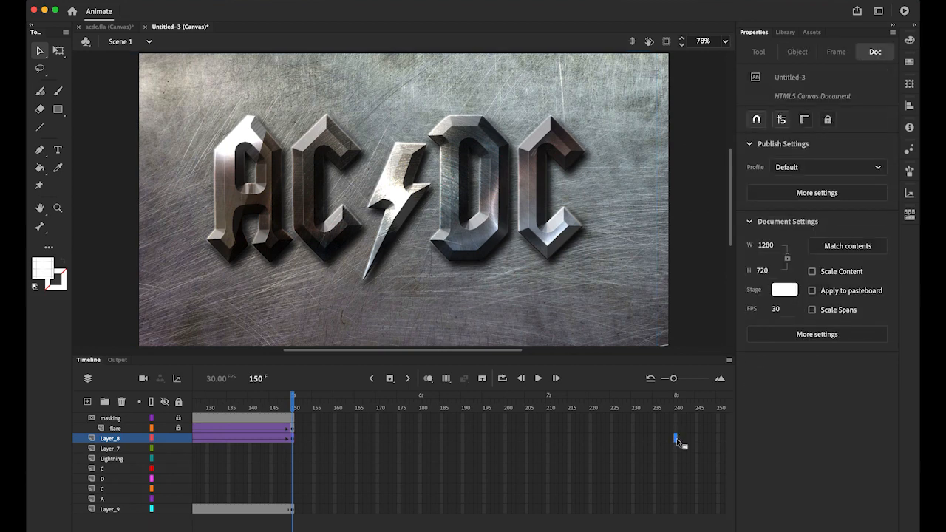
pyautogui.click(390, 377)
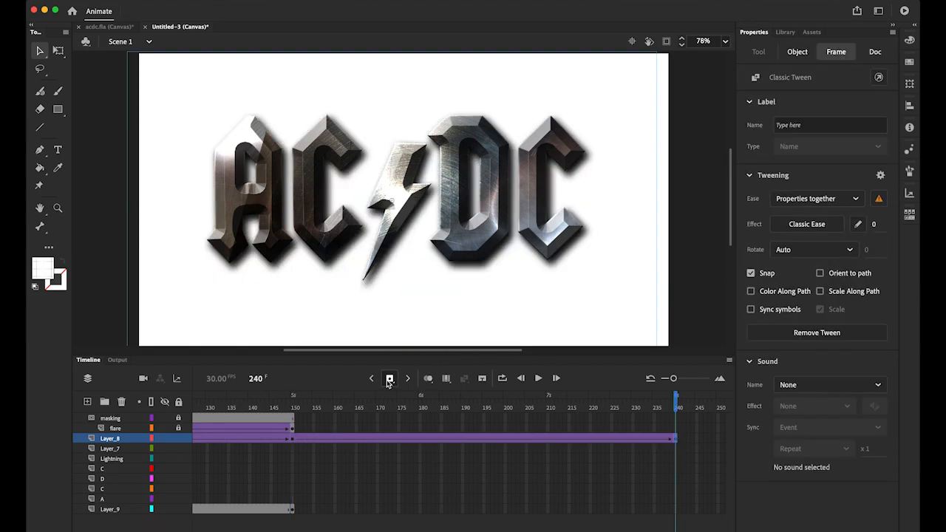
pyautogui.click(674, 510)
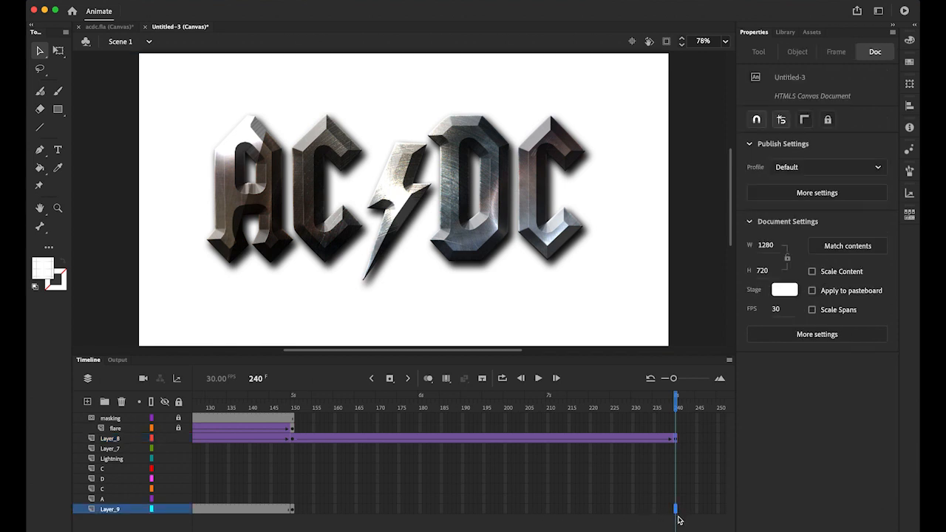
pyautogui.click(390, 378)
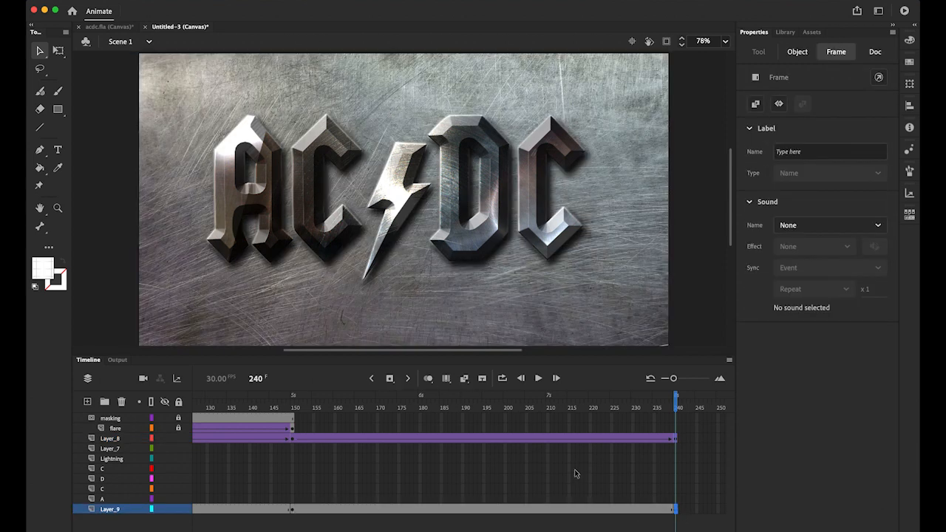
# Test the extended movie in the browser to check the longer ending, and return to the timeline.
pyautogui.click(313, 0)
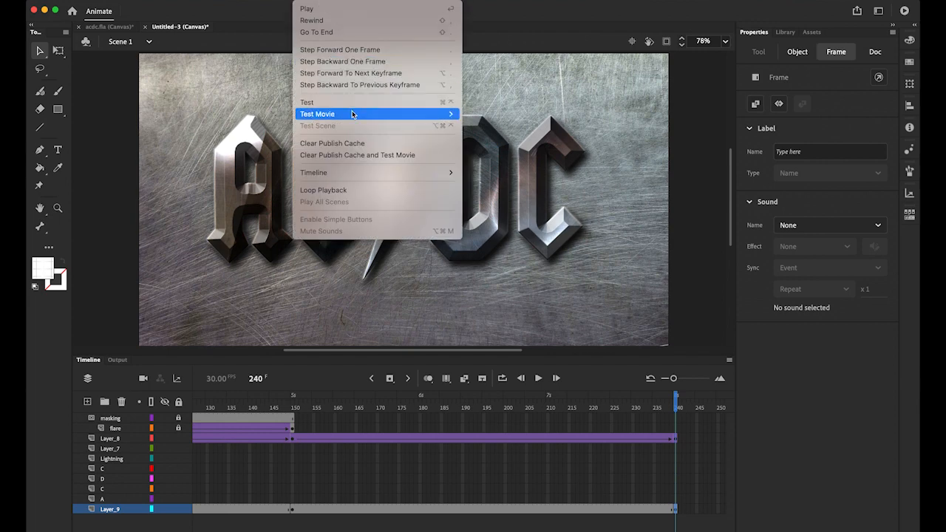
pyautogui.moveTo(353, 114)
pyautogui.click(490, 126)
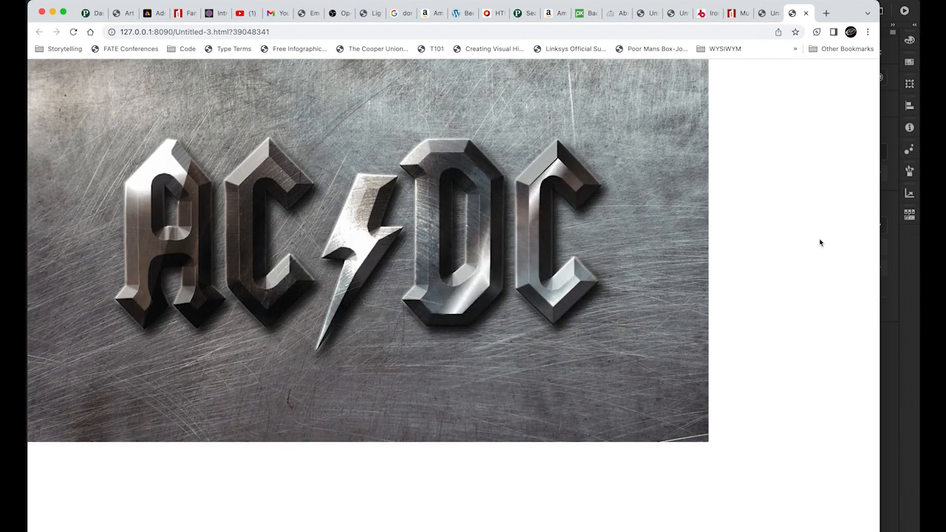
pyautogui.click(905, 291)
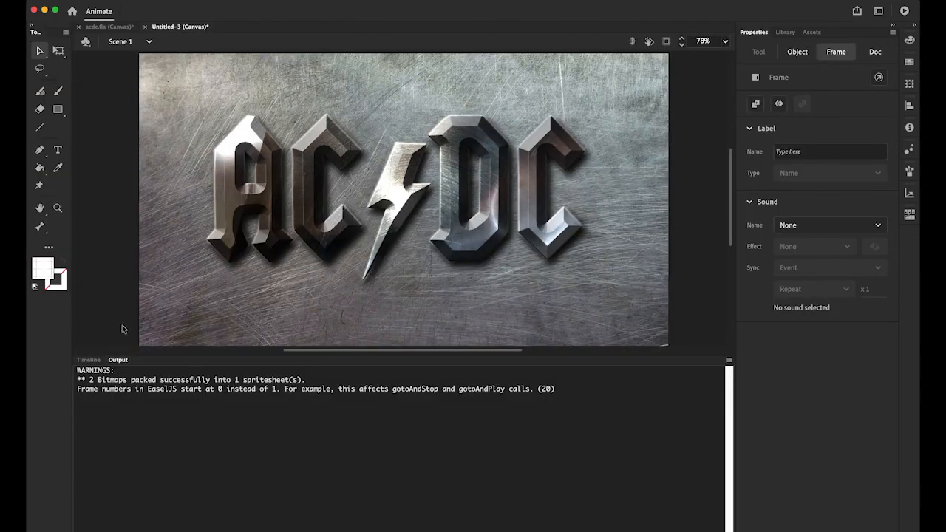
pyautogui.click(88, 360)
# Save the document as acdc2.fla in the AN test folder.
pyautogui.click(98, 1)
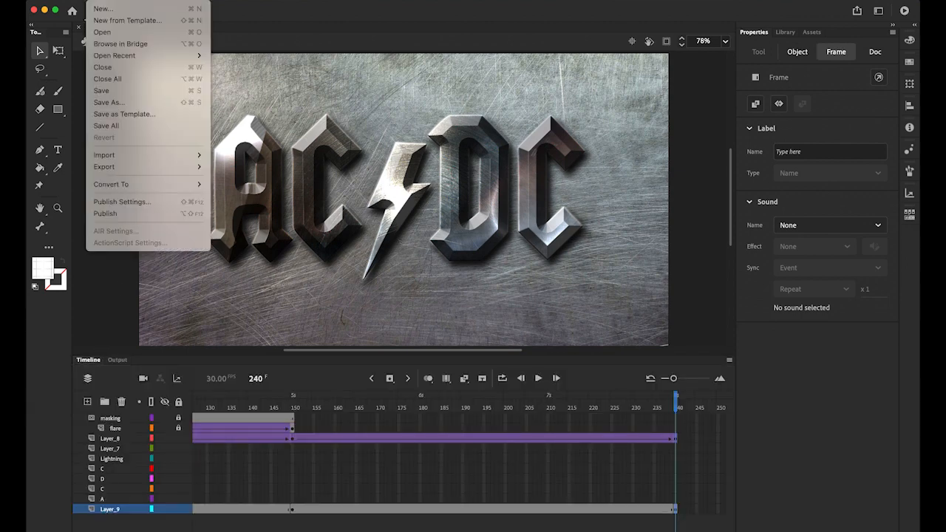
pyautogui.click(137, 103)
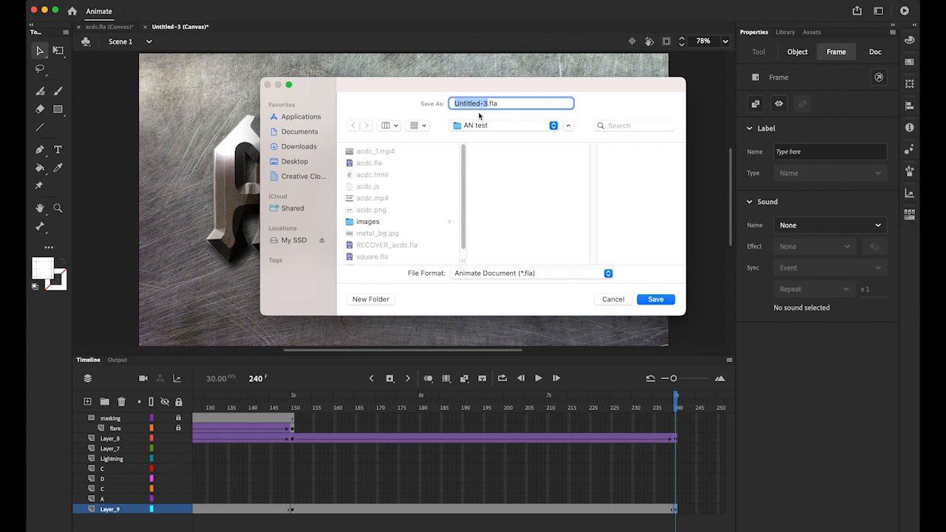
pyautogui.write('acdc2')
pyautogui.click(659, 299)
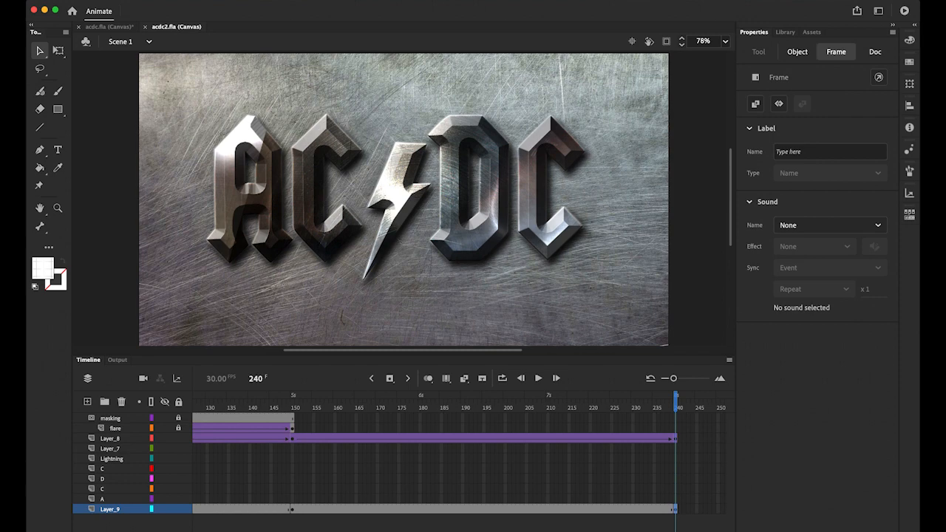
# Switch to Adobe Media Encoder 2023 to look at its queue, and return to Animate.
pyautogui.moveTo(761, 528)
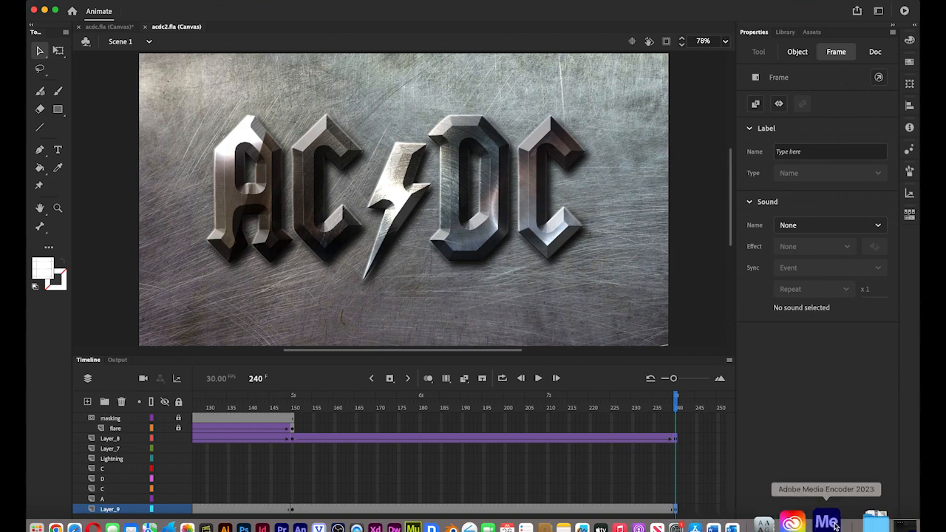
pyautogui.click(829, 522)
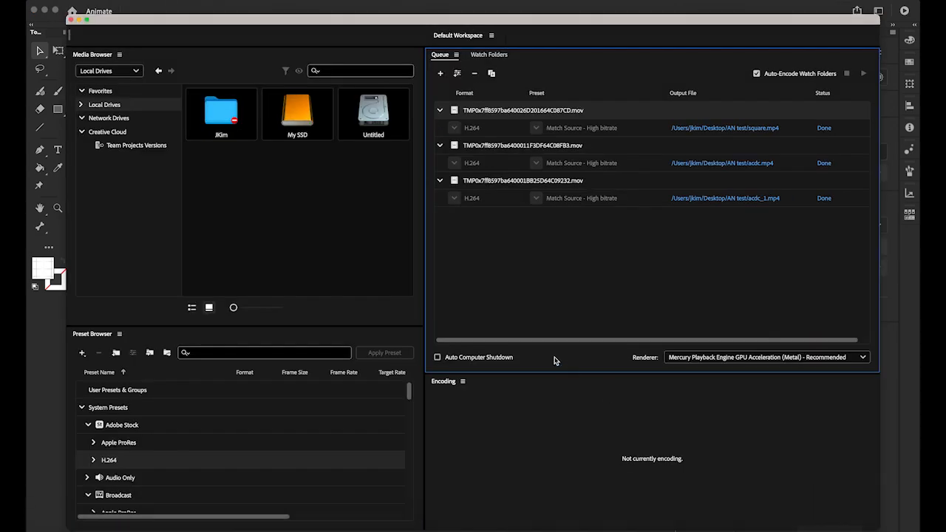
pyautogui.click(46, 370)
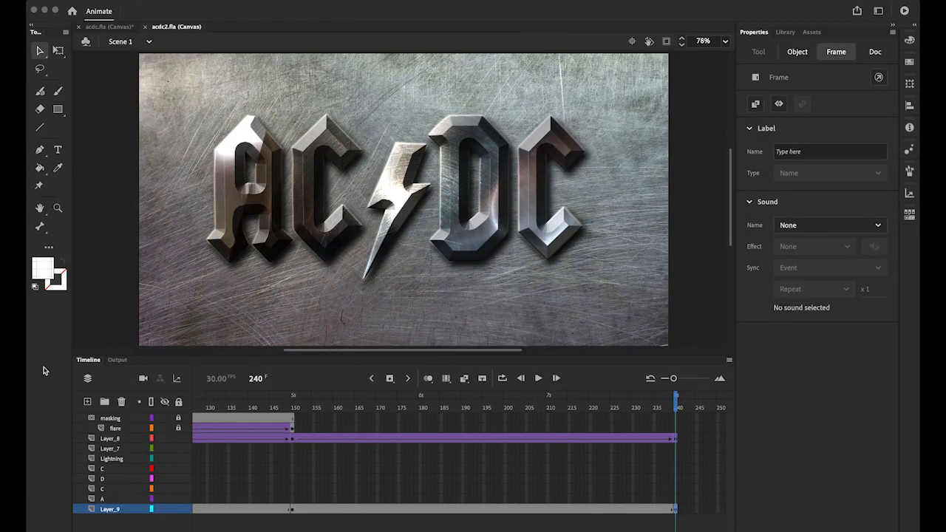
# Export the entire movie as an H.264 video named acdc2 in the AN test folder, rendering immediately through Adobe Media Encoder.
pyautogui.click(96, 2)
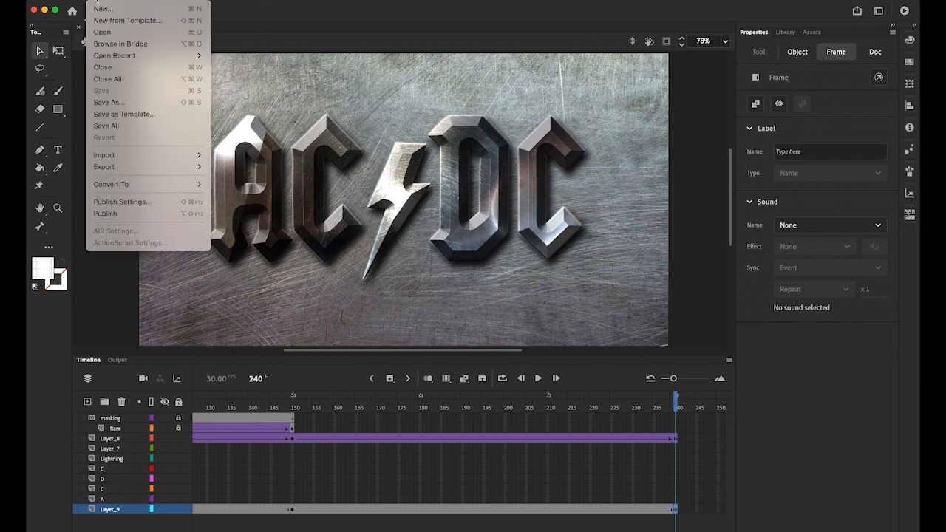
pyautogui.moveTo(124, 164)
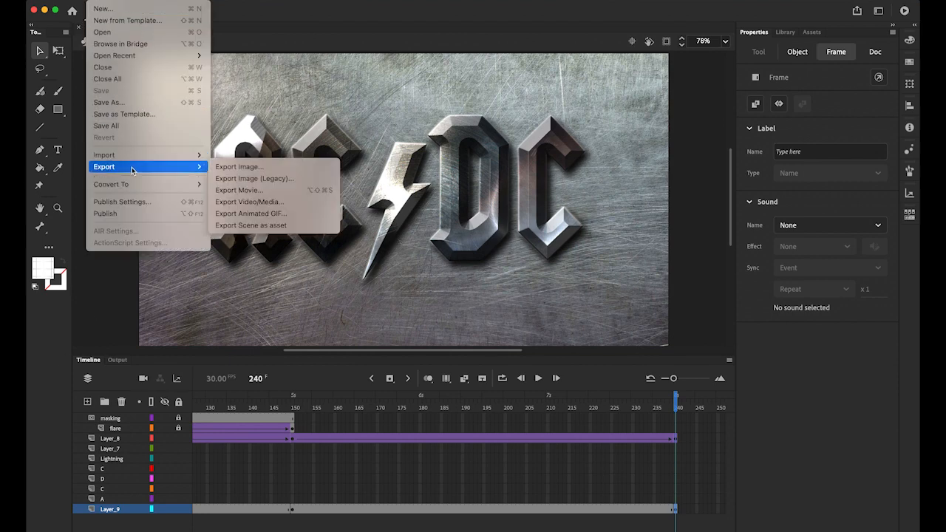
pyautogui.click(286, 204)
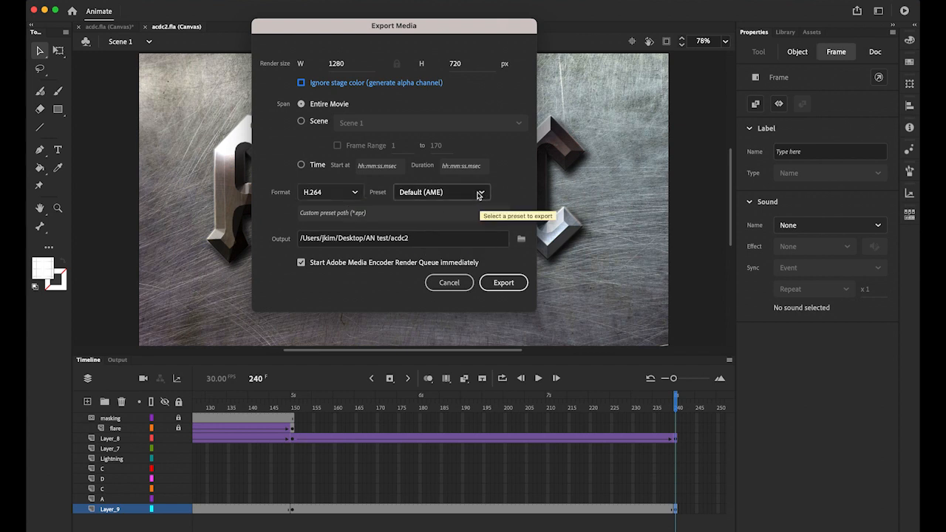
pyautogui.click(521, 242)
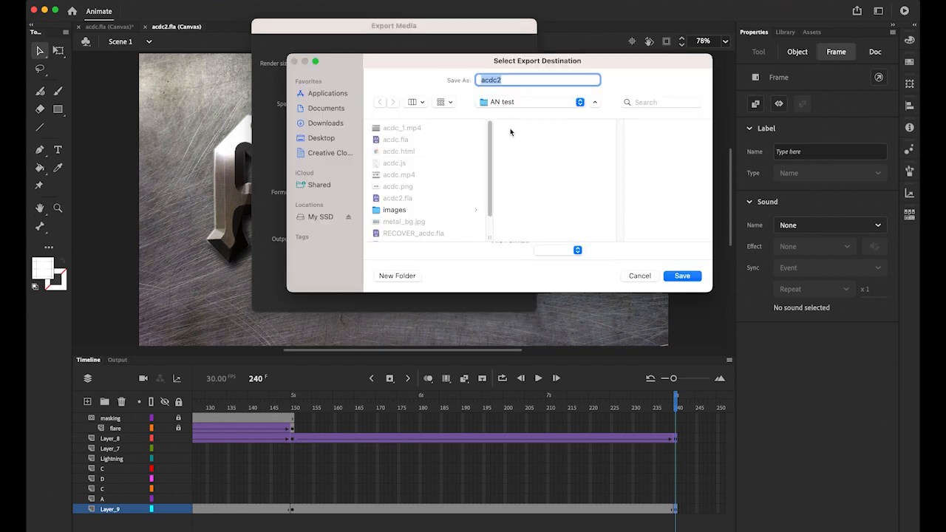
pyautogui.click(682, 277)
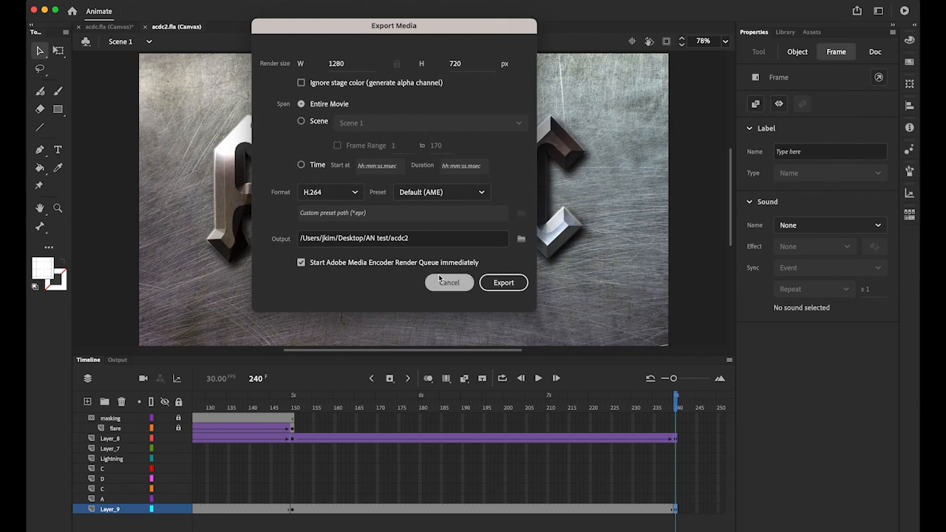
pyautogui.click(504, 283)
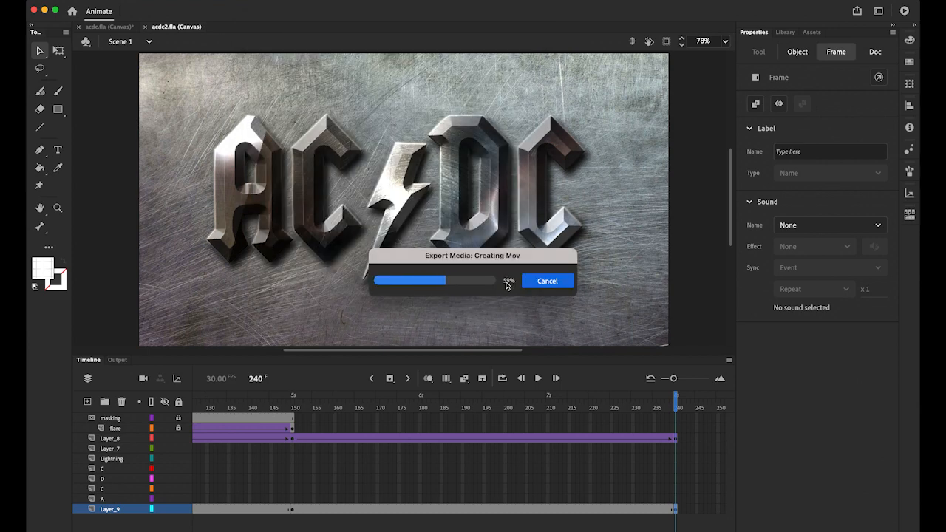
# Switch to Finder and open the exported acdc2.mp4 from the AN test folder on the Desktop.
pyautogui.moveTo(827, 522)
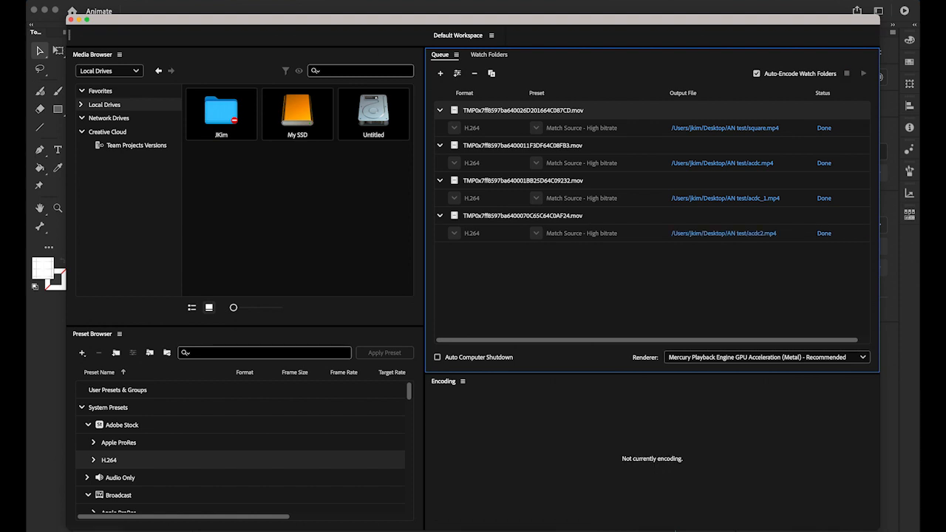
pyautogui.click(43, 519)
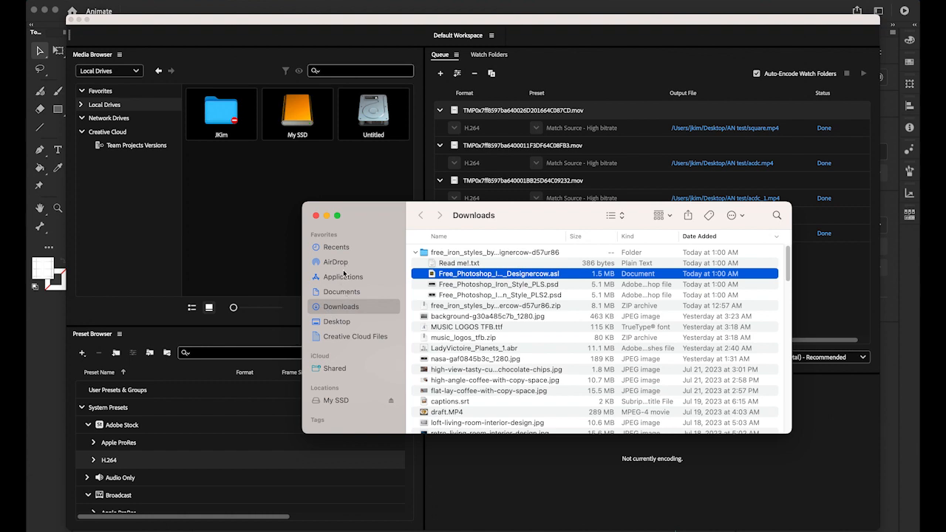
pyautogui.click(337, 323)
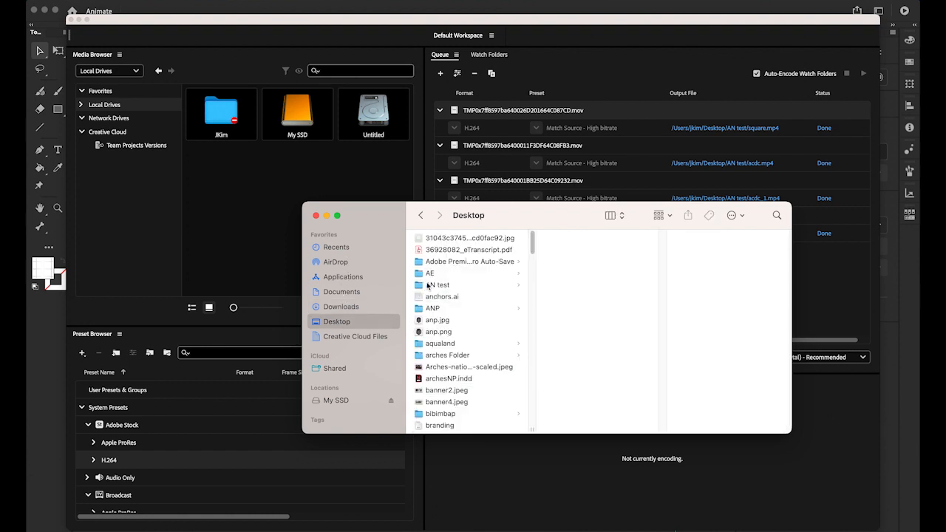
pyautogui.click(428, 285)
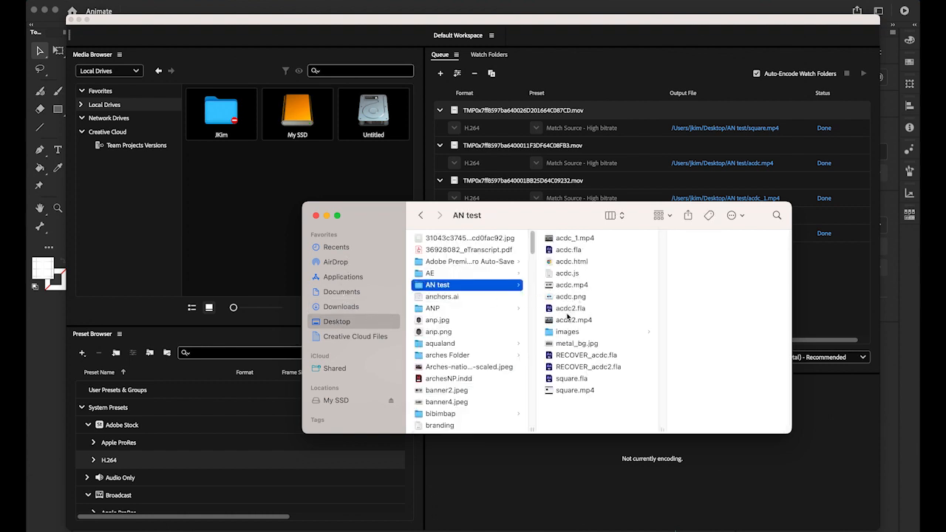
pyautogui.click(556, 323)
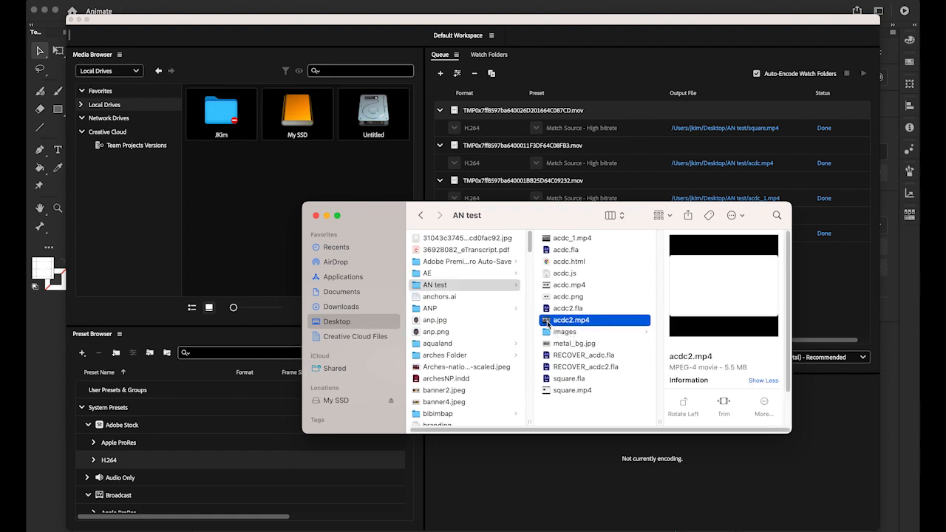
pyautogui.doubleClick(548, 323)
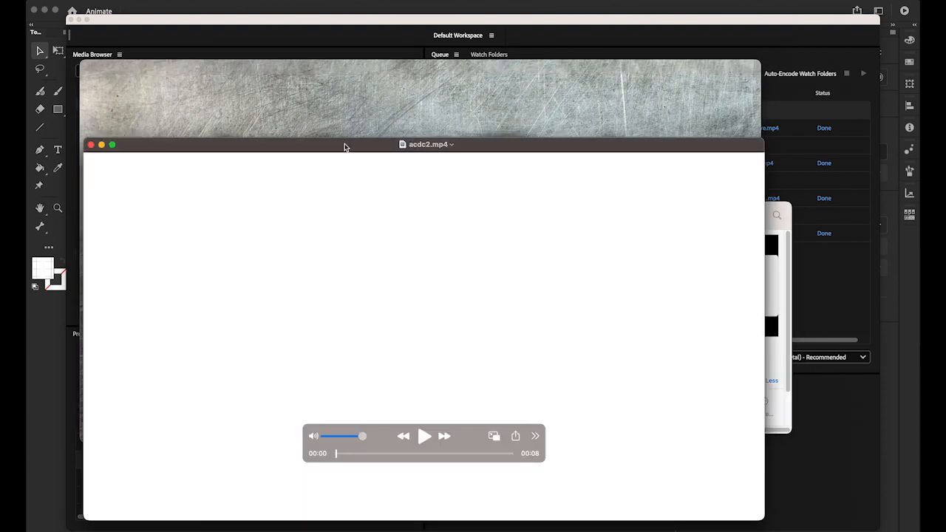
# Reposition the acdc2.mp4 player window and its playback controls out of the way, and play the video.
pyautogui.moveTo(344, 146); pyautogui.dragTo(327, 67)
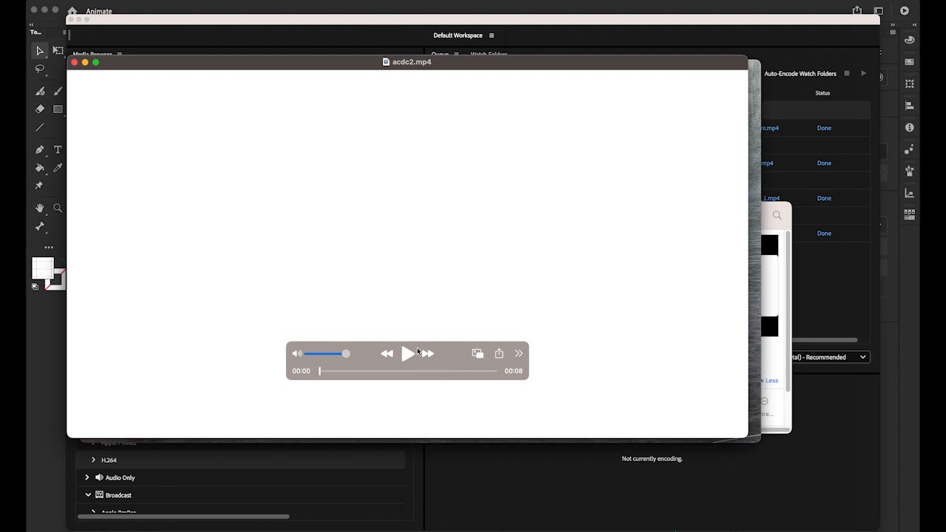
pyautogui.moveTo(454, 353); pyautogui.dragTo(668, 407)
pyautogui.click(622, 406)
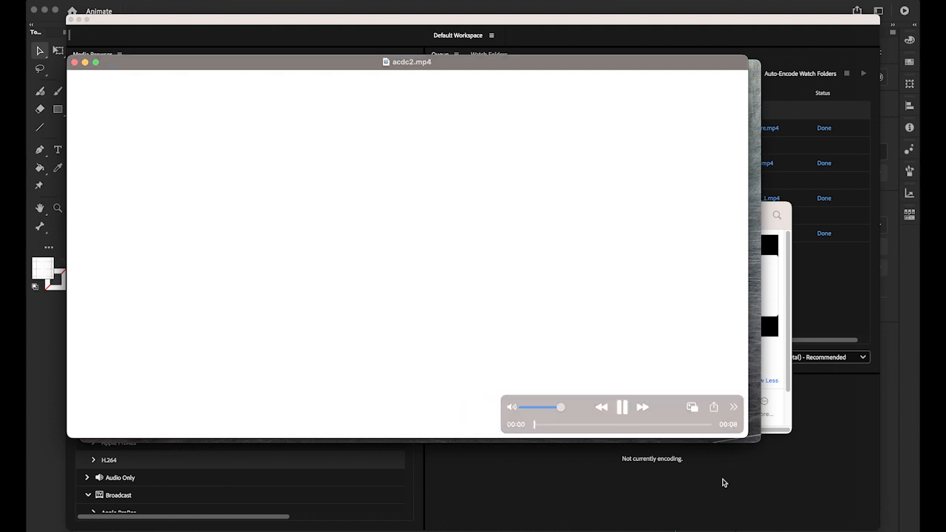